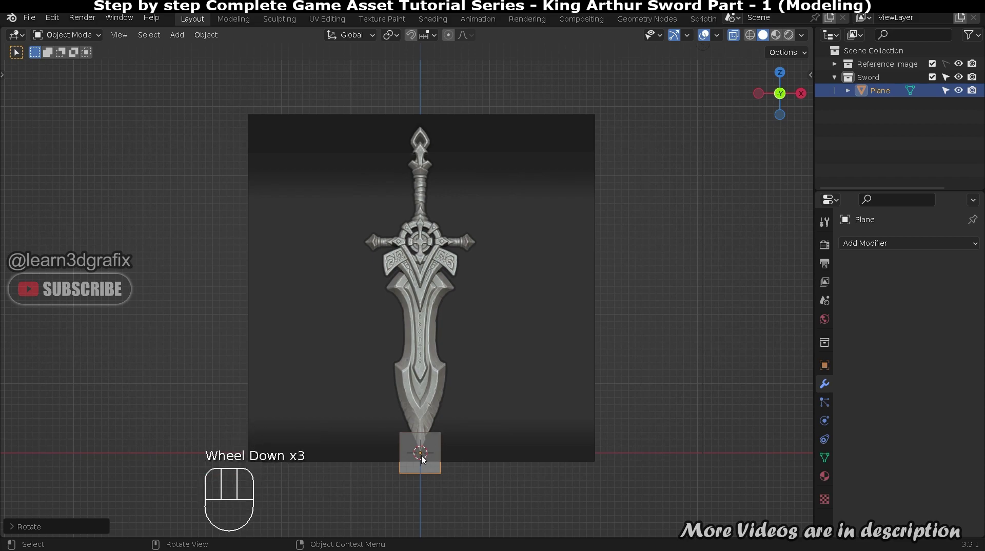
- Move the plane about 2.48 m up along the Z axis onto the sword's upper blade
{"action": "key", "text": "g"}
{"action": "key", "text": "z"}
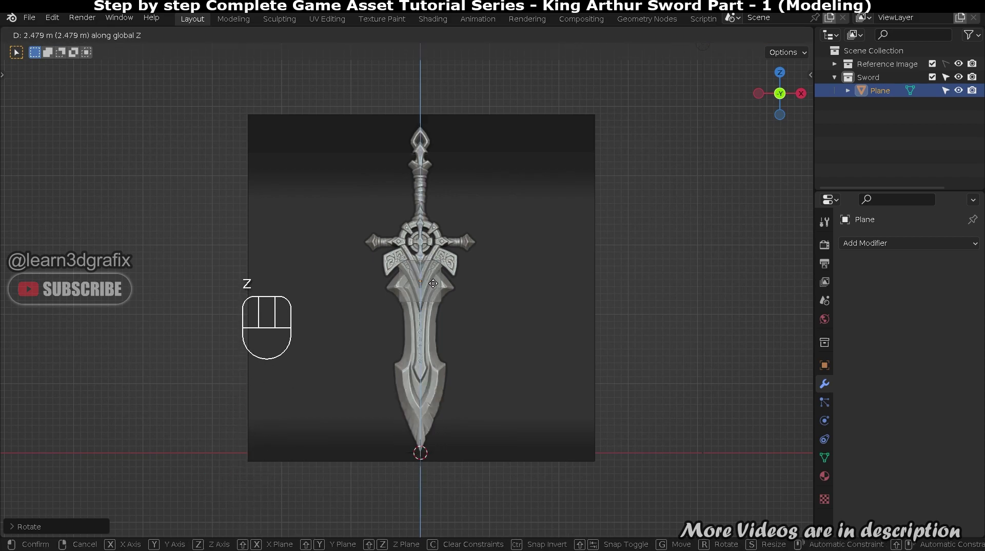
{"action": "left_click", "coordinate": [433, 284]}
- Edit the plane's mesh, placing the upper-right vertex by the V-shaped guard and the lower-right vertex on the blade's right shoulder tip
{"action": "scroll", "coordinate": [453, 320], "scroll_direction": "up", "scroll_amount": 4}
{"action": "key", "text": "Tab"}
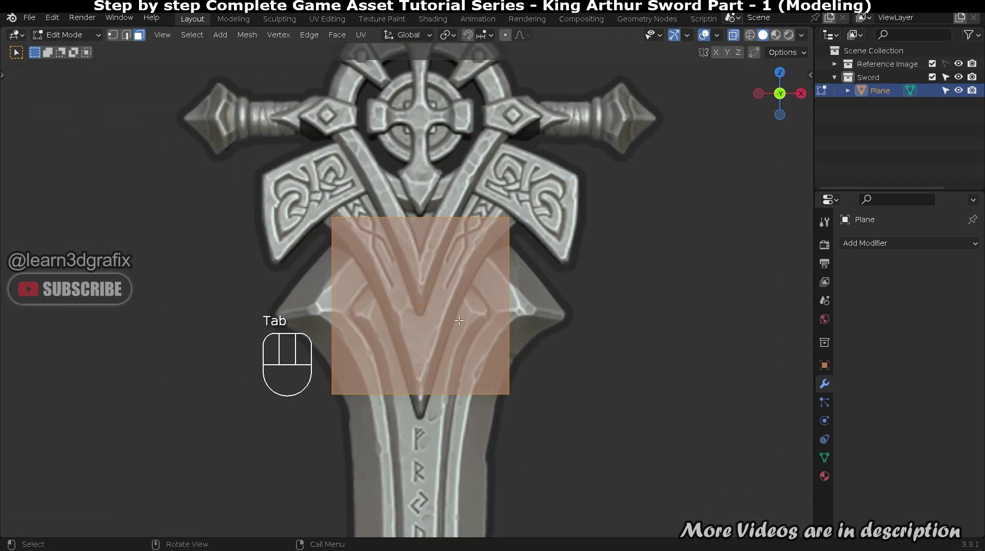
{"action": "left_click", "coordinate": [512, 218]}
{"action": "key", "text": "g"}
{"action": "left_click", "coordinate": [456, 183]}
{"action": "left_click", "coordinate": [495, 395]}
{"action": "key", "text": "g"}
{"action": "left_click", "coordinate": [566, 312]}
- Move the plane's two left vertices inward to just beside the blade's centre line, roughly level with the right vertices
{"action": "left_click", "coordinate": [332, 393]}
{"action": "key", "text": "g"}
{"action": "left_click", "coordinate": [436, 314]}
{"action": "left_click", "coordinate": [332, 217]}
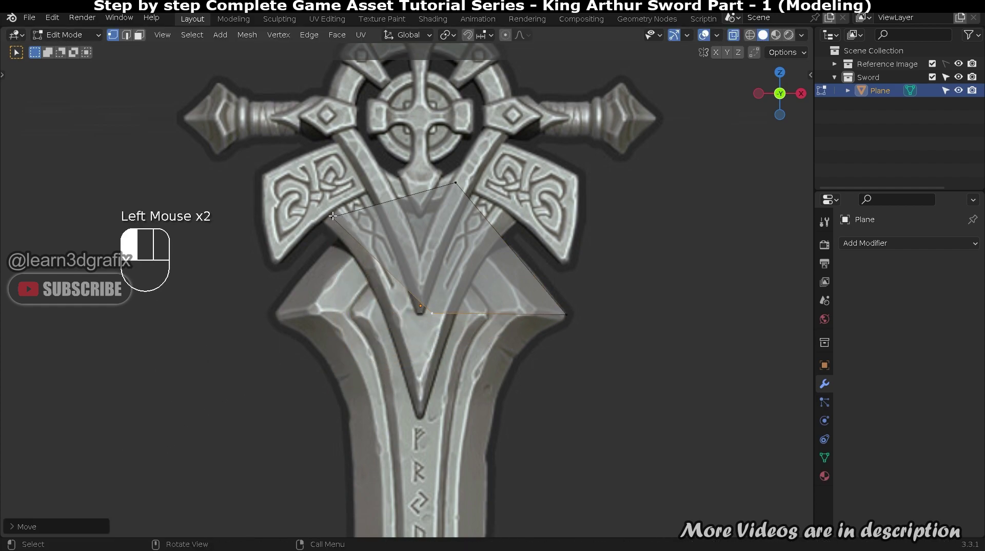
{"action": "key", "text": "g"}
{"action": "left_click", "coordinate": [427, 179]}
- Add a loop cut across the upper blade face and fit its outer vertex and the shoulder tip vertex to the reference outline
{"action": "scroll", "coordinate": [478, 313], "scroll_direction": "down", "scroll_amount": 1}
{"action": "scroll", "coordinate": [477, 313], "scroll_direction": "up", "scroll_amount": 2}
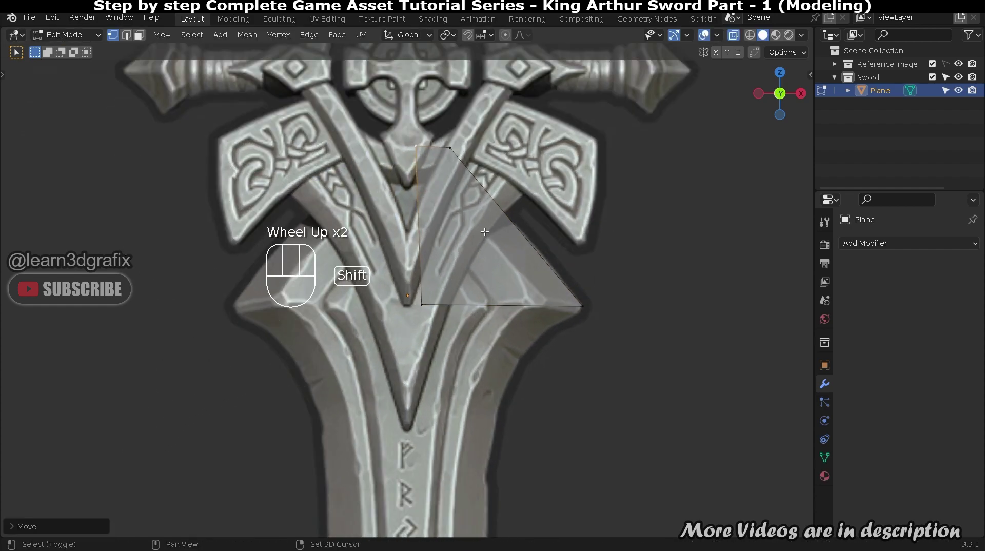
{"action": "middle_click_drag", "start_coordinate": [478, 312], "coordinate": [498, 327], "text": "shift"}
{"action": "key", "text": "ctrl+r"}
{"action": "left_click", "coordinate": [531, 259]}
{"action": "left_click", "coordinate": [534, 255]}
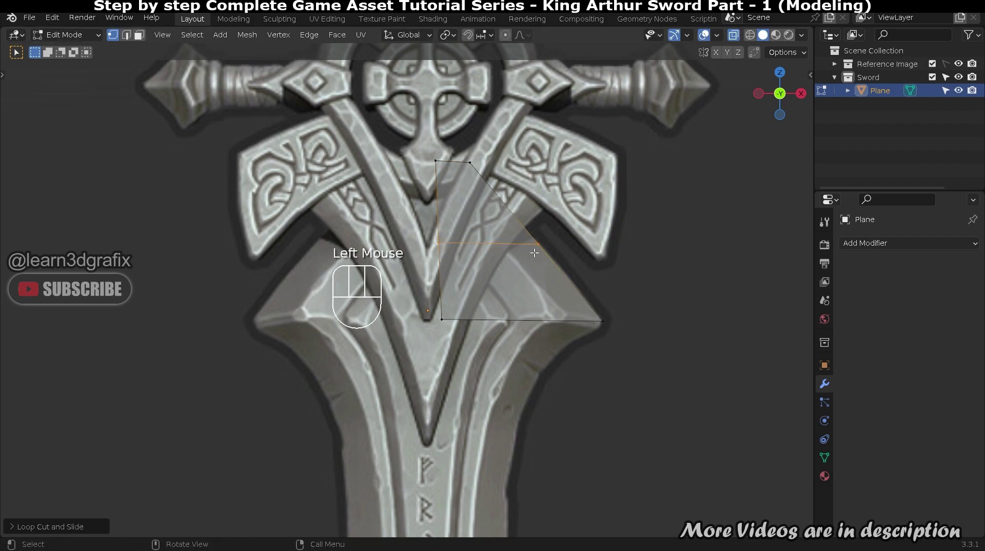
{"action": "left_click", "coordinate": [539, 248]}
{"action": "key", "text": "g"}
{"action": "left_click", "coordinate": [545, 248]}
{"action": "left_click", "coordinate": [603, 321]}
{"action": "key", "text": "g"}
{"action": "left_click", "coordinate": [608, 325]}
- Extrude the face's bottom edge about 1.1 m down along Z to the blade's lower flare
{"action": "scroll", "coordinate": [479, 206], "scroll_direction": "down", "scroll_amount": 2}
{"action": "middle_click_drag", "start_coordinate": [480, 206], "coordinate": [482, 191], "text": "shift"}
{"action": "key", "text": "2"}
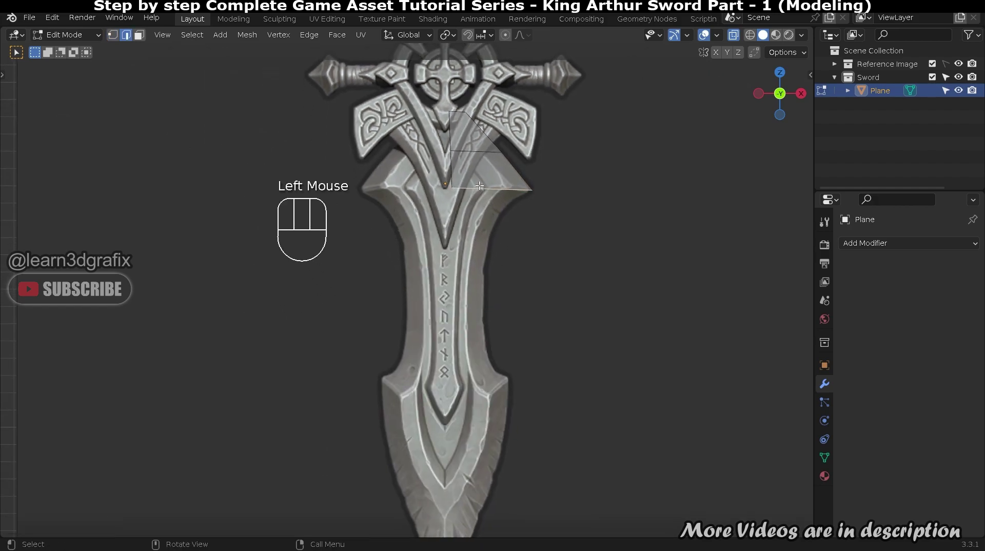
{"action": "key", "text": "e"}
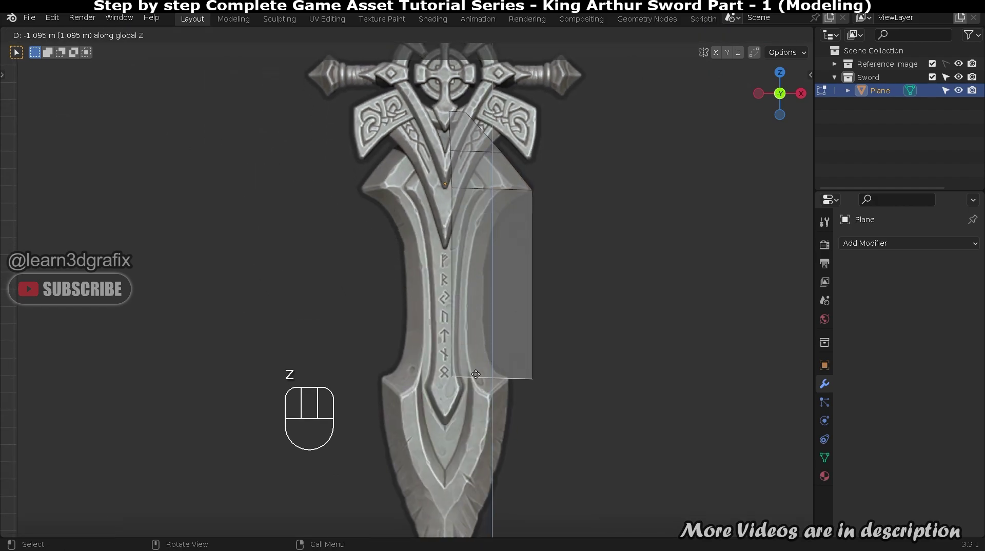
{"action": "left_click", "coordinate": [476, 374]}
- Move the extruded face's lower outer vertex inward onto the corner of the blade's lower flare
{"action": "scroll", "coordinate": [476, 375], "scroll_direction": "up", "scroll_amount": 2}
{"action": "key", "text": "1"}
{"action": "key", "text": "g"}
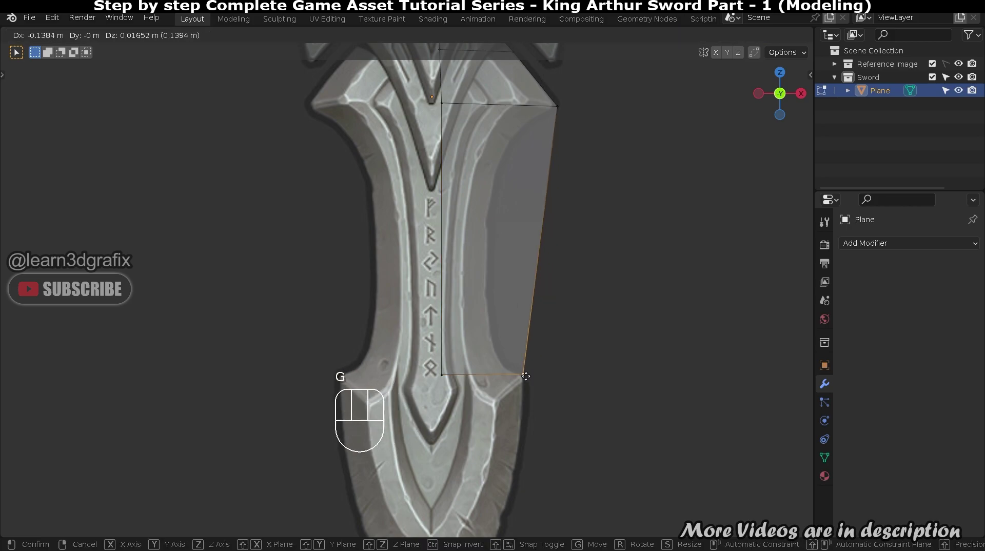
{"action": "left_click", "coordinate": [528, 378]}
- Add a loop cut midway down the extruded face and move its outer vertex inward to the blade's narrow waist outline
{"action": "scroll", "coordinate": [502, 253], "scroll_direction": "up", "scroll_amount": 2}
{"action": "key", "text": "ctrl+r"}
{"action": "left_click", "coordinate": [505, 320]}
{"action": "left_click", "coordinate": [512, 329]}
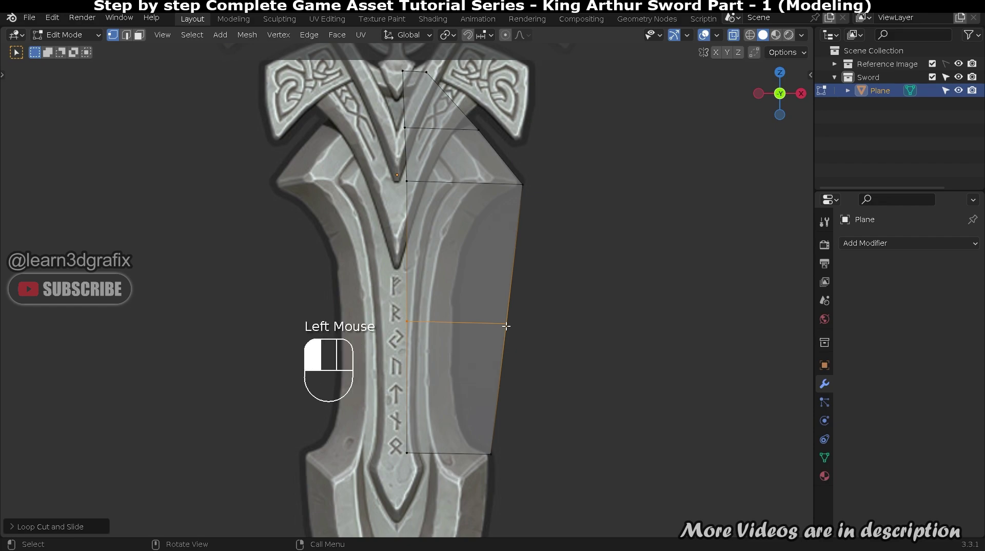
{"action": "left_click", "coordinate": [507, 326]}
{"action": "key", "text": "g"}
{"action": "left_click", "coordinate": [452, 325]}
- Add a loop cut between the shoulder and the waist, fitting its outer vertex to the outline and raising its centre-side vertex to level the edge
{"action": "scroll", "coordinate": [455, 199], "scroll_direction": "up", "scroll_amount": 2}
{"action": "middle_click_drag", "start_coordinate": [474, 230], "coordinate": [488, 240], "text": "shift"}
{"action": "key", "text": "ctrl+r"}
{"action": "left_click", "coordinate": [528, 214]}
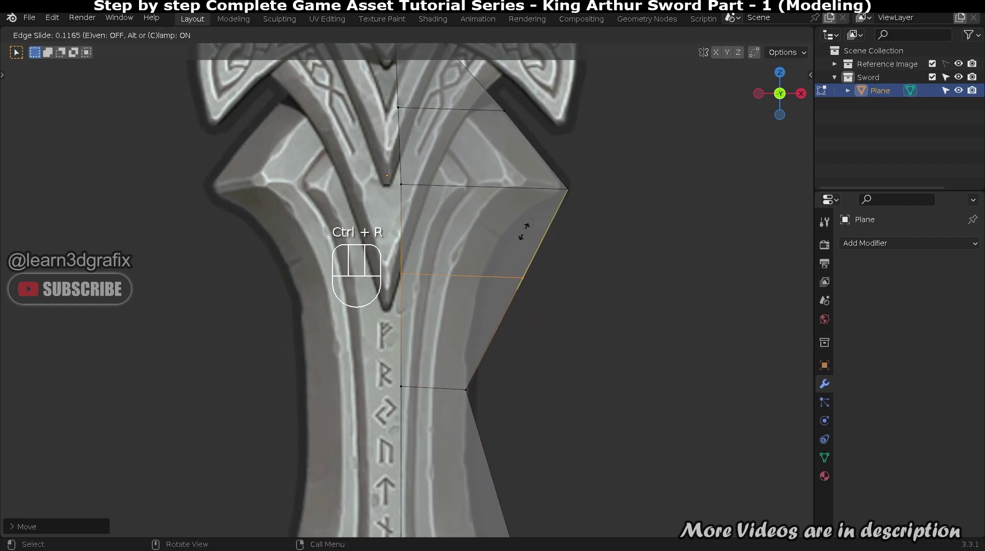
{"action": "right_click", "coordinate": [529, 278]}
{"action": "left_click", "coordinate": [517, 291]}
{"action": "key", "text": "g"}
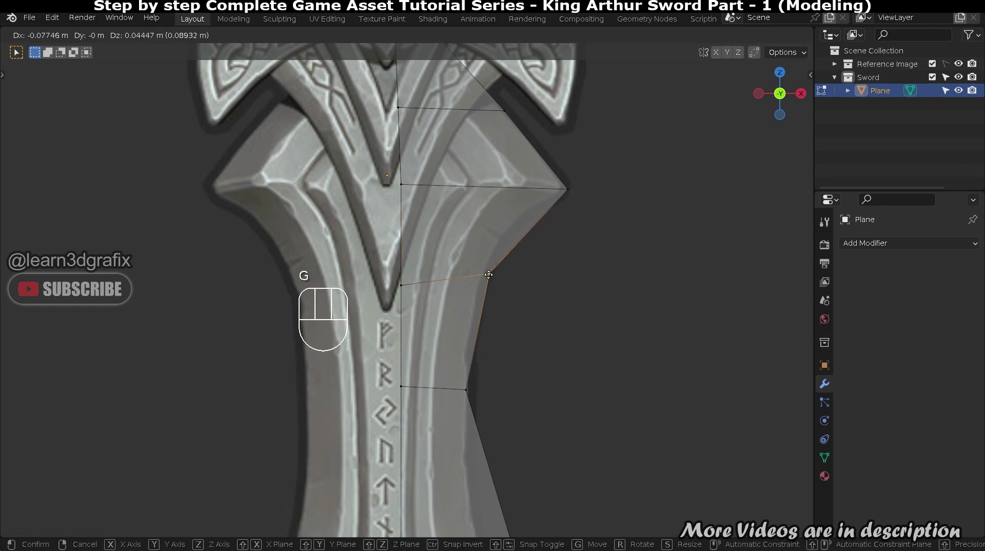
{"action": "left_click", "coordinate": [482, 277]}
{"action": "left_click", "coordinate": [401, 284]}
{"action": "key", "text": "g"}
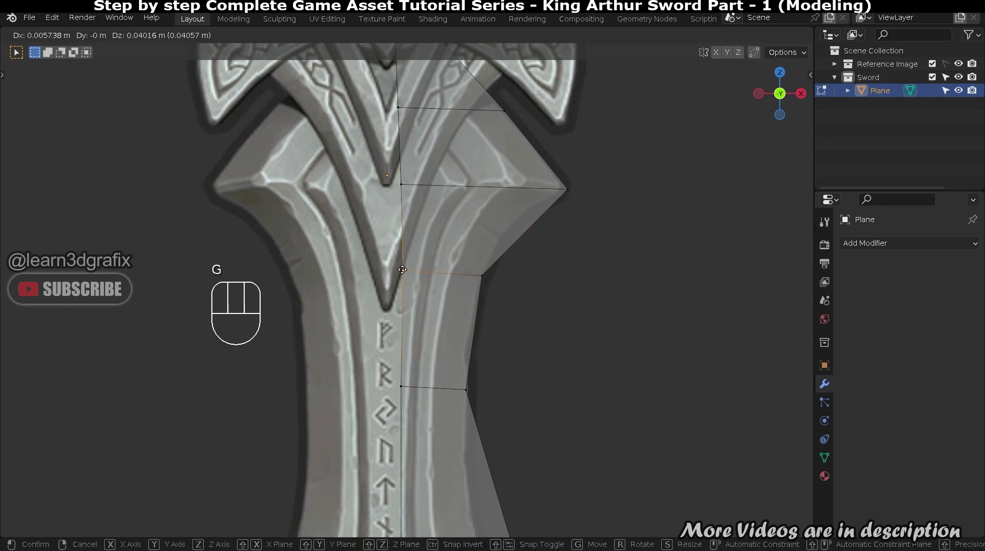
{"action": "left_click", "coordinate": [402, 268]}
- Bevel the cross edge between the shoulder and the waist with 2 segments
{"action": "left_click", "coordinate": [467, 273]}
{"action": "key", "text": "ctrl+b"}
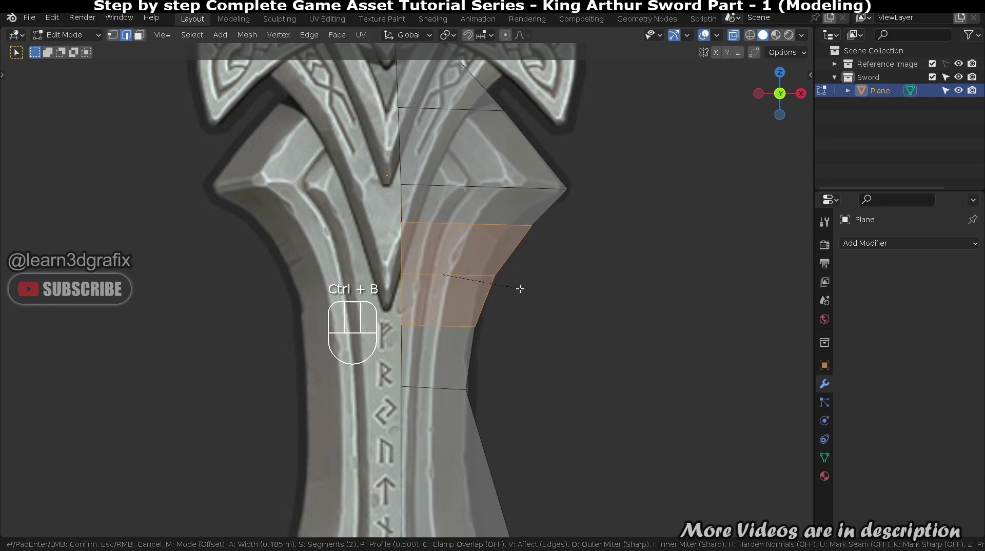
{"action": "left_click", "coordinate": [526, 291]}
- Move the three beveled edges' outer vertices onto the curved blade outline below the shoulder
{"action": "left_click", "coordinate": [521, 219]}
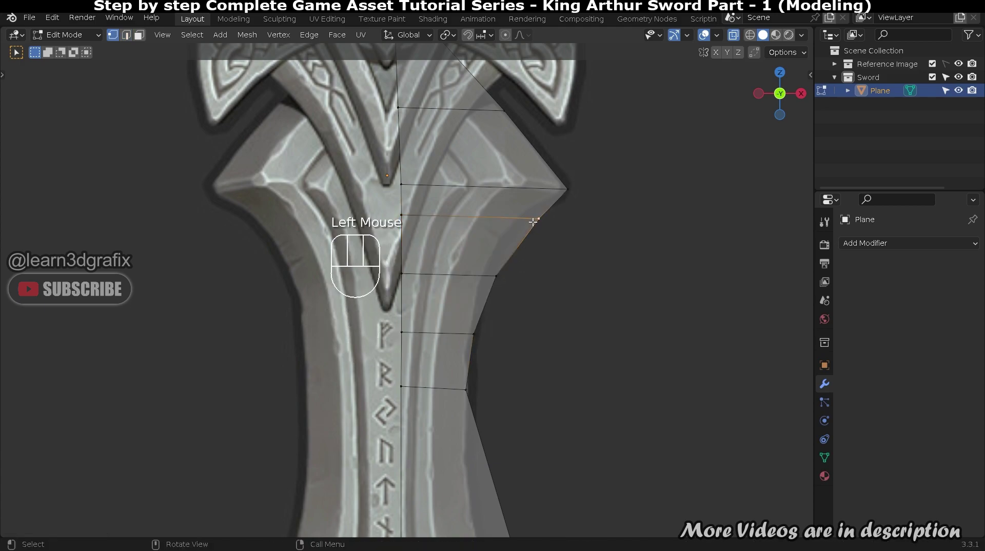
{"action": "key", "text": "g"}
{"action": "left_click", "coordinate": [515, 223]}
{"action": "left_click", "coordinate": [495, 276]}
{"action": "key", "text": "g"}
{"action": "left_click", "coordinate": [482, 282]}
{"action": "left_click", "coordinate": [473, 334]}
{"action": "key", "text": "g"}
{"action": "left_click", "coordinate": [468, 340]}
- Add a loop cut between the waist and the lower flare and move its outer vertex inward onto the blade outline
{"action": "middle_click_drag", "start_coordinate": [425, 303], "coordinate": [475, 281], "text": "shift"}
{"action": "scroll", "coordinate": [476, 287], "scroll_direction": "up", "scroll_amount": 2}
{"action": "key", "text": "ctrl+r"}
{"action": "right_click", "coordinate": [455, 338]}
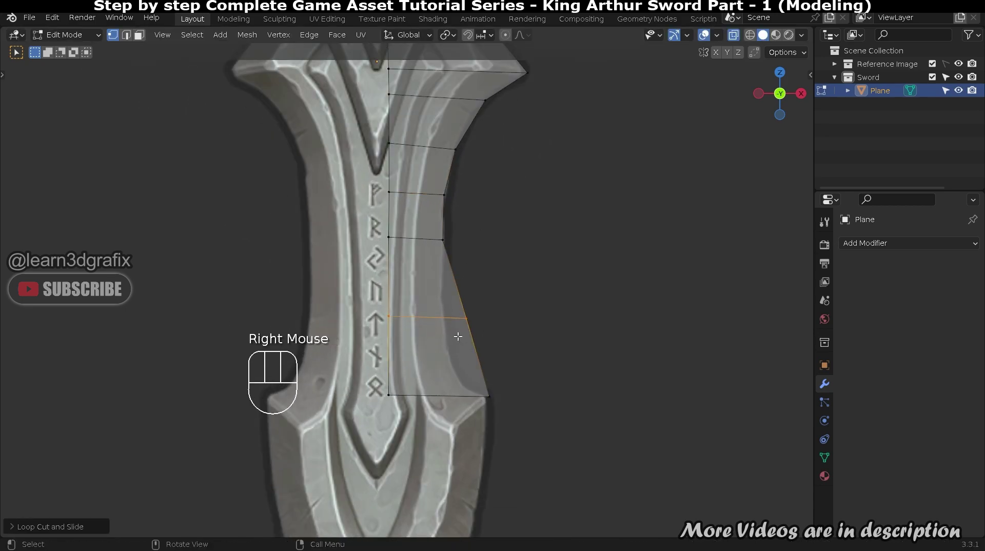
{"action": "left_click", "coordinate": [467, 320]}
{"action": "key", "text": "g"}
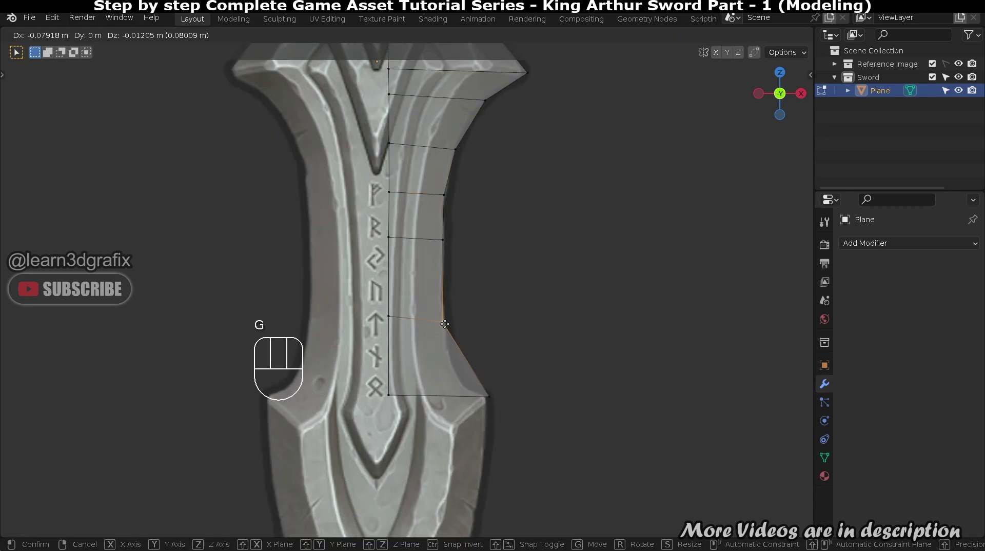
{"action": "left_click", "coordinate": [445, 325]}
- Bevel the new cross edge above the lower flare with 1 segment
{"action": "key", "text": "2"}
{"action": "left_click", "coordinate": [426, 319]}
{"action": "key", "text": "ctrl+b"}
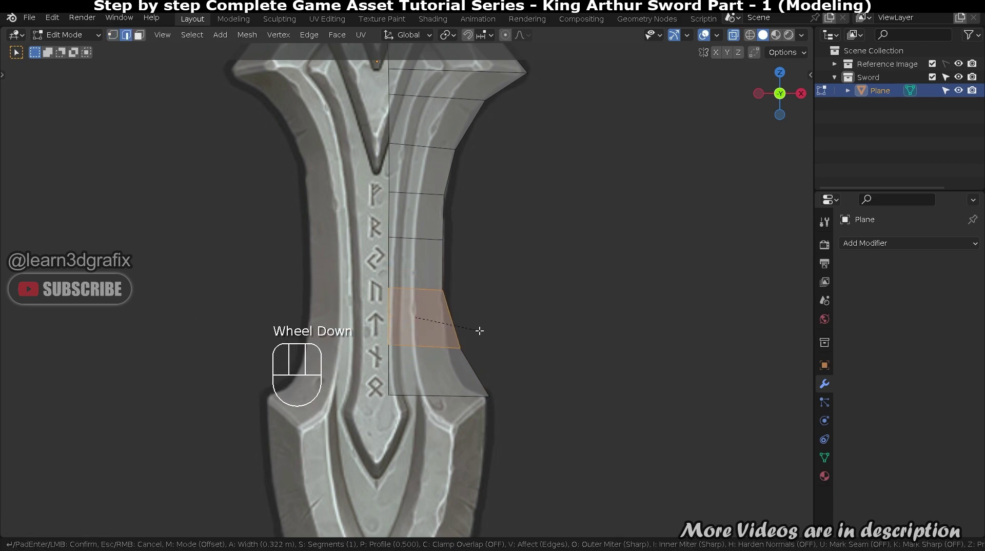
{"action": "left_click", "coordinate": [480, 331]}
- Fit the outer vertices of the lower beveled edge and the bottom edge to the blade's curve above the lower flare
{"action": "scroll", "coordinate": [461, 349], "scroll_direction": "up", "scroll_amount": 2}
{"action": "left_click", "coordinate": [457, 354]}
{"action": "key", "text": "g"}
{"action": "left_click", "coordinate": [448, 352]}
{"action": "left_click", "coordinate": [499, 412]}
{"action": "key", "text": "g"}
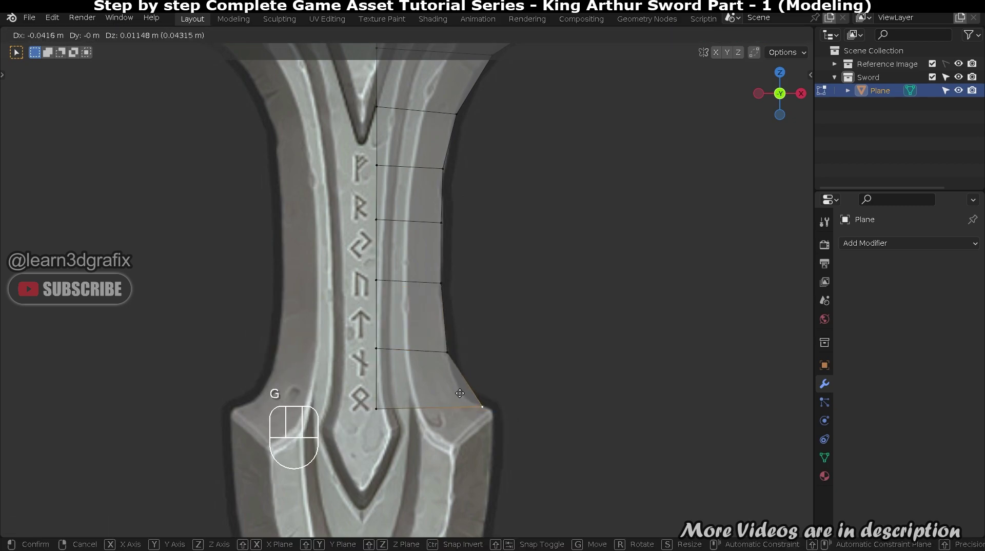
{"action": "left_click", "coordinate": [438, 381]}
- Adjust the centre-side vertices of the bottom two cross edges vertically to level those edges with their outer vertices
{"action": "left_click", "coordinate": [380, 411]}
{"action": "key", "text": "g"}
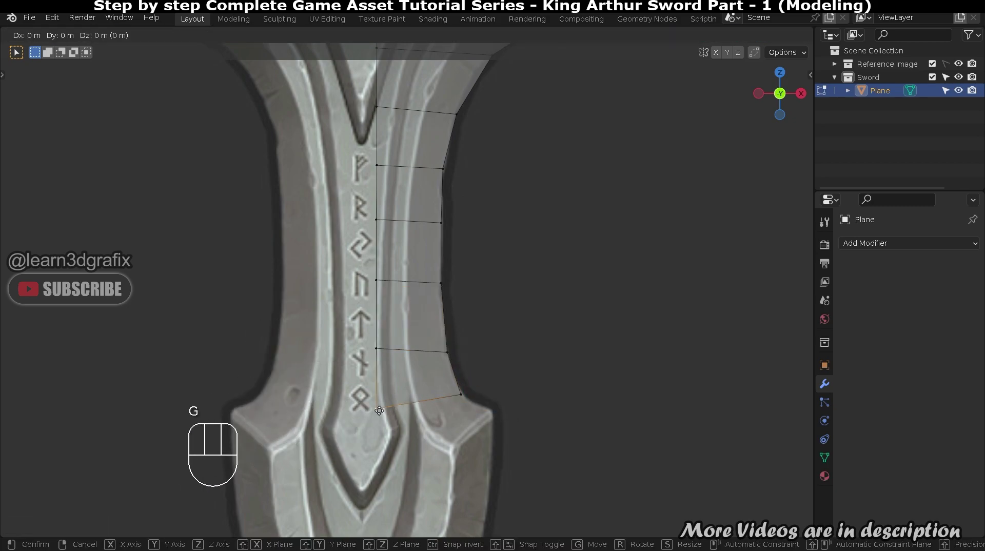
{"action": "left_click", "coordinate": [380, 392]}
{"action": "left_click", "coordinate": [377, 348]}
{"action": "key", "text": "g"}
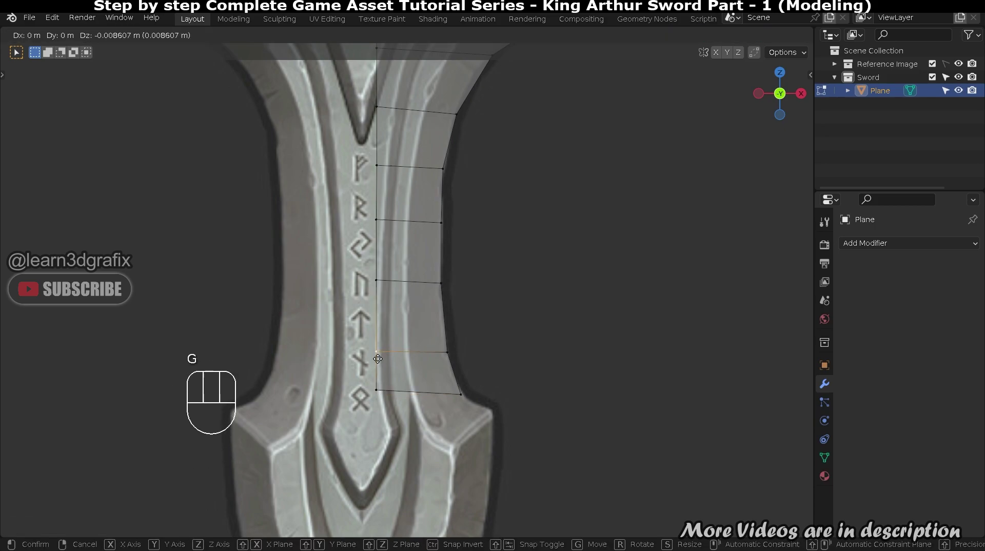
{"action": "left_click", "coordinate": [377, 355]}
- Extrude the mesh's bottom edge about 1.29 m down along Z to the height of the sword's tip
{"action": "scroll", "coordinate": [385, 307], "scroll_direction": "down", "scroll_amount": 4}
{"action": "scroll", "coordinate": [411, 267], "scroll_direction": "up", "scroll_amount": 2}
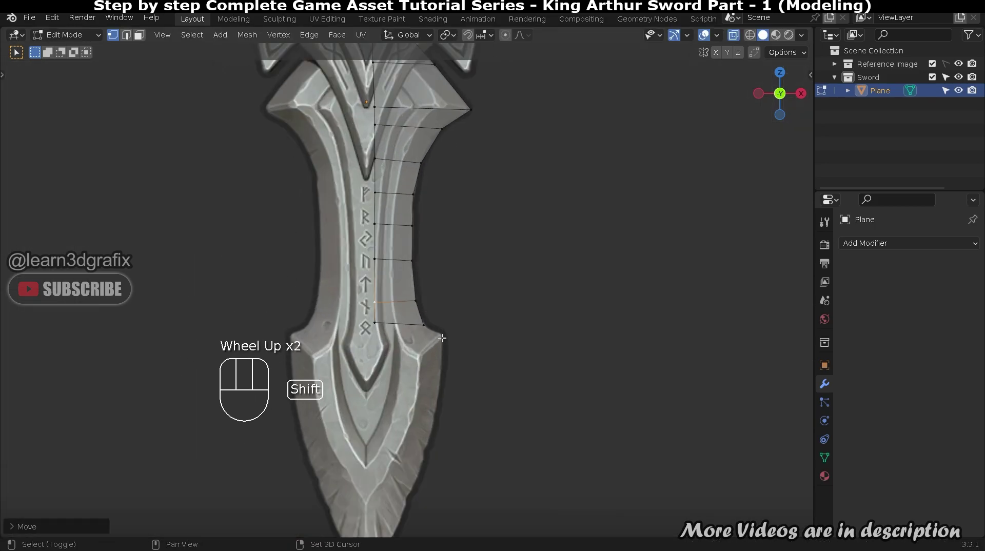
{"action": "scroll", "coordinate": [442, 236], "scroll_direction": "up", "scroll_amount": 2, "text": "shift"}
{"action": "middle_click_drag", "start_coordinate": [443, 235], "coordinate": [431, 202], "text": "shift"}
{"action": "key", "text": "2"}
{"action": "scroll", "coordinate": [430, 199], "scroll_direction": "down", "scroll_amount": 2}
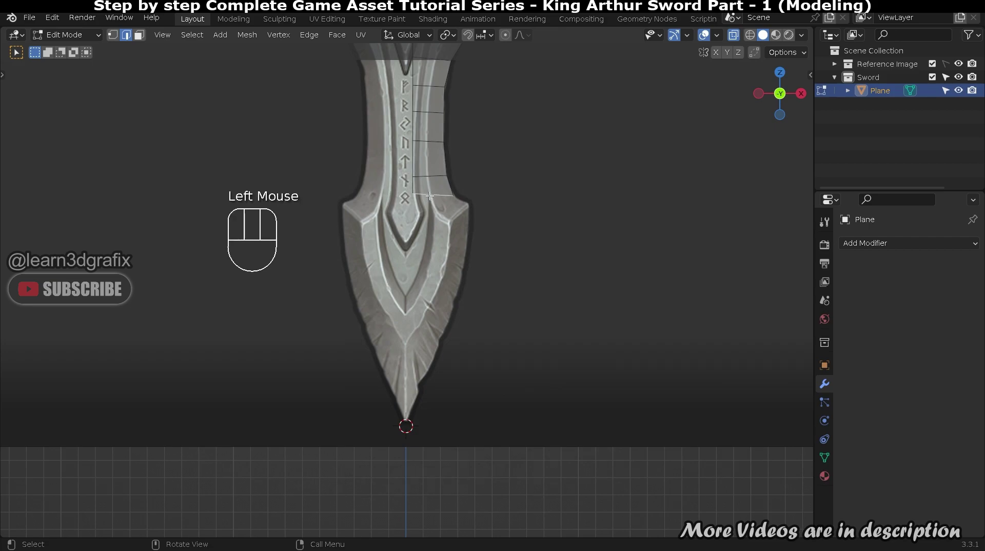
{"action": "key", "text": "e"}
{"action": "key", "text": "z"}
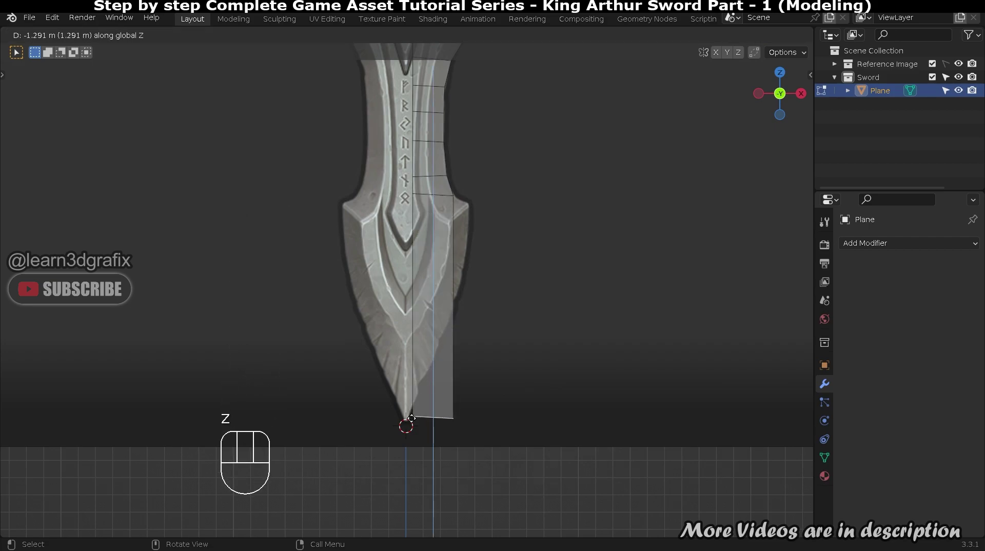
{"action": "left_click", "coordinate": [411, 418]}
- Shift the extruded bottom edge onto the sword's tip and bring its outer vertex in to the outline just above the point
{"action": "scroll", "coordinate": [412, 420], "scroll_direction": "up", "scroll_amount": 2}
{"action": "key", "text": "g"}
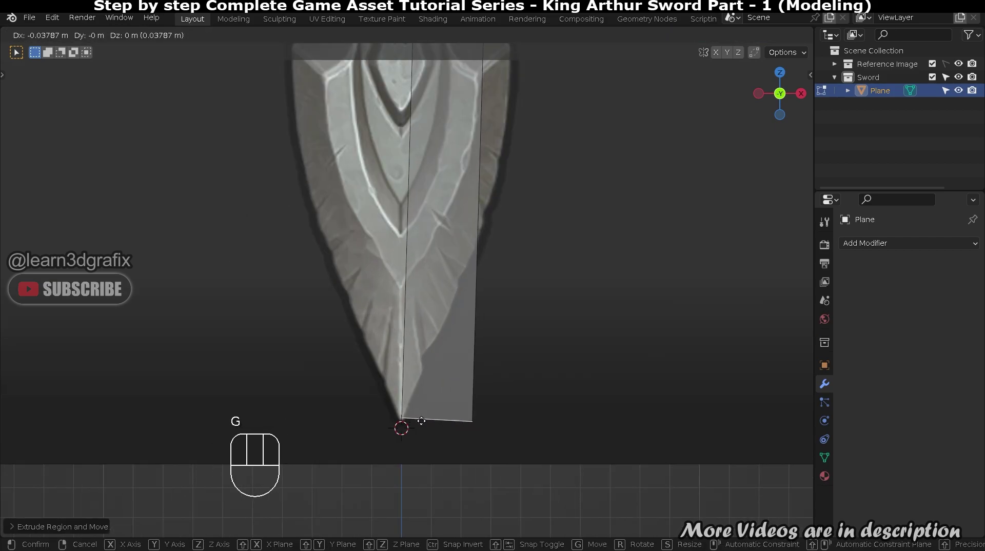
{"action": "left_click", "coordinate": [424, 421]}
{"action": "left_click", "coordinate": [473, 421]}
{"action": "key", "text": "g"}
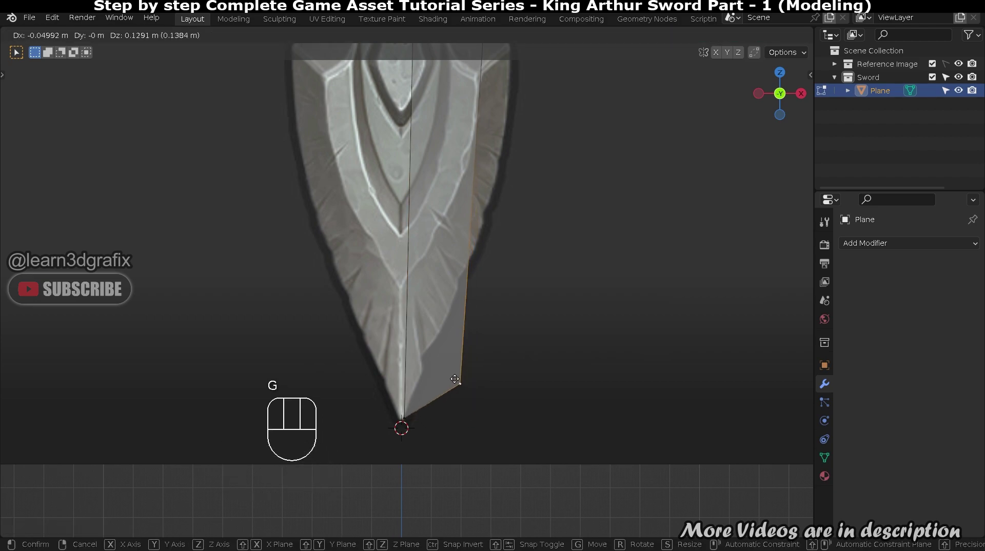
{"action": "left_click", "coordinate": [416, 390]}
- Add a loop cut across the blade's lower section, moving its outer vertex out to the outline and its centre-side vertex up
{"action": "scroll", "coordinate": [416, 390], "scroll_direction": "down", "scroll_amount": 3}
{"action": "scroll", "coordinate": [415, 390], "scroll_direction": "up", "scroll_amount": 1}
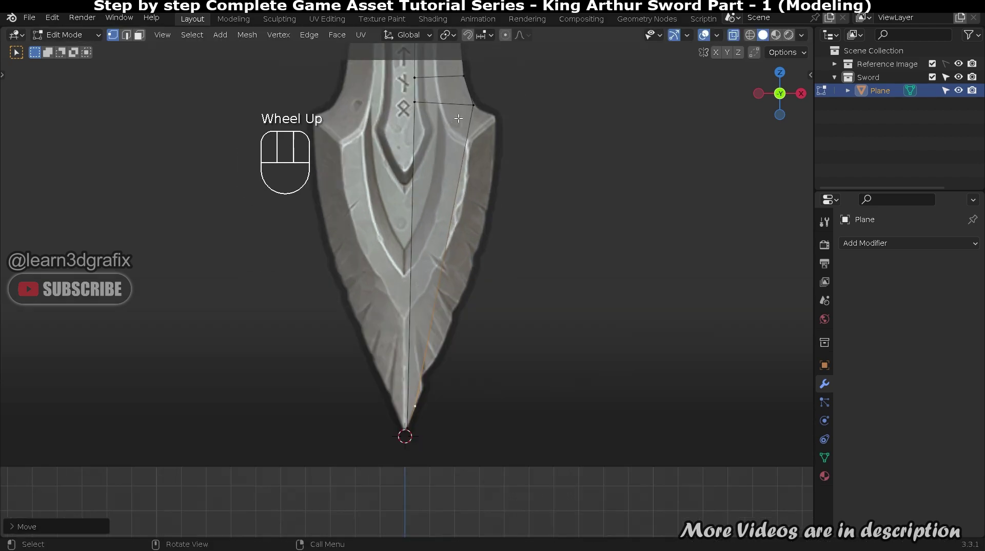
{"action": "key", "text": "ctrl+r"}
{"action": "left_click_drag", "start_coordinate": [463, 154], "coordinate": [449, 224]}
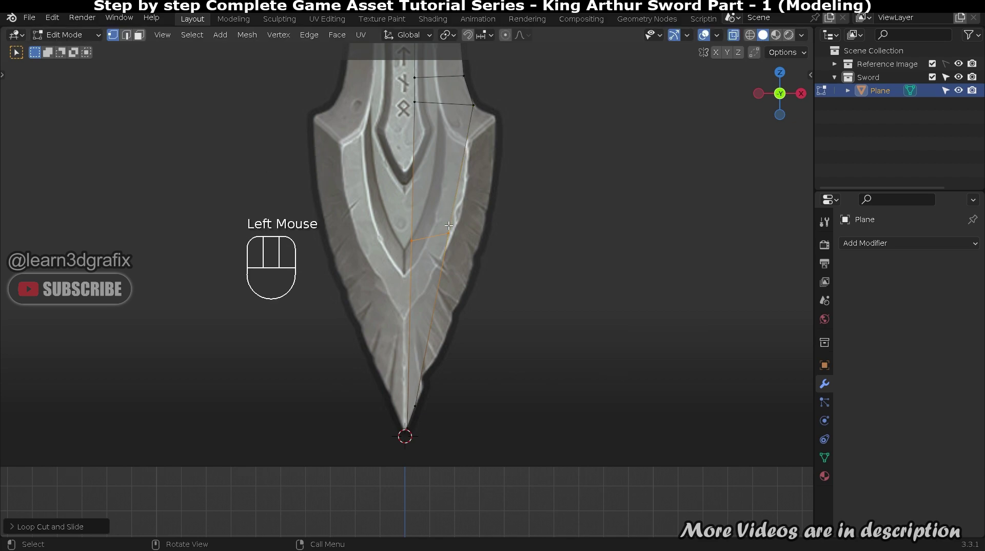
{"action": "left_click", "coordinate": [451, 235]}
{"action": "key", "text": "g"}
{"action": "left_click", "coordinate": [485, 231]}
{"action": "left_click", "coordinate": [409, 241]}
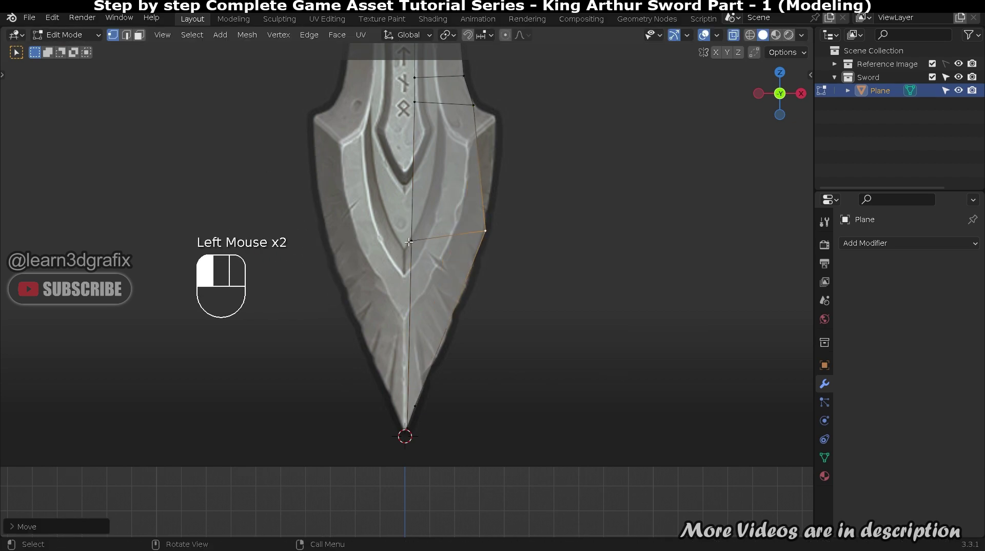
{"action": "key", "text": "g"}
{"action": "left_click", "coordinate": [410, 227]}
- Add a loop cut just below the lower flare and move its outer vertex outward onto the blade outline
{"action": "key", "text": "ctrl+r"}
{"action": "left_click_drag", "start_coordinate": [470, 165], "coordinate": [478, 170]}
{"action": "double_click", "coordinate": [479, 170]}
{"action": "key", "text": "g"}
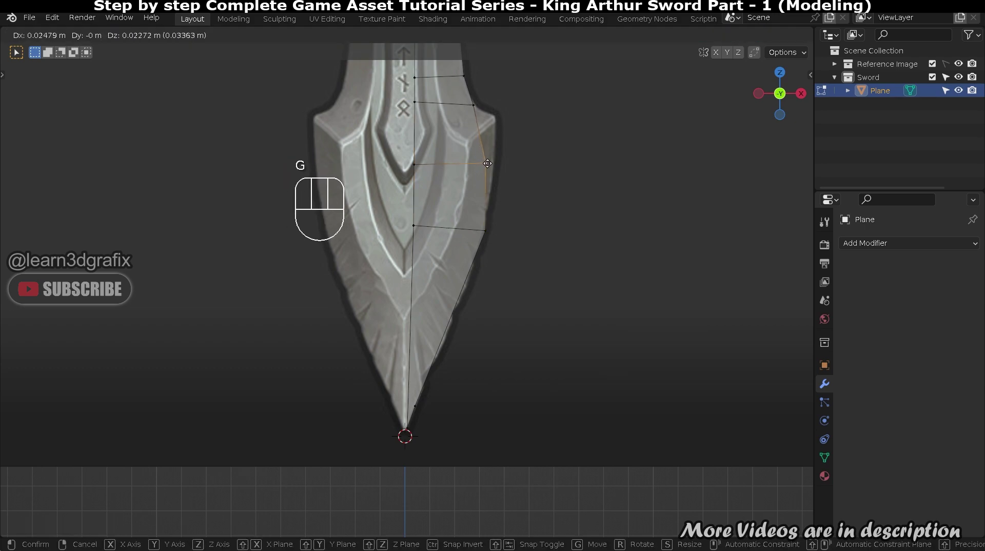
{"action": "left_click", "coordinate": [495, 157]}
- Add a centred loop cut across the tapered section above the tip and fit its outer vertex to the outline
{"action": "key", "text": "ctrl+r"}
{"action": "right_click", "coordinate": [451, 322]}
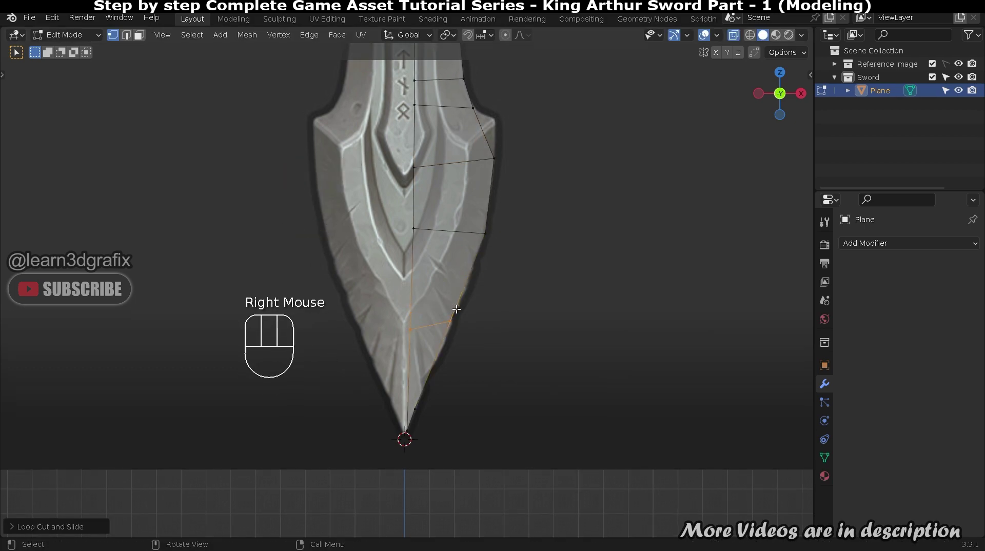
{"action": "left_click", "coordinate": [452, 319]}
{"action": "key", "text": "g"}
{"action": "left_click", "coordinate": [452, 320]}
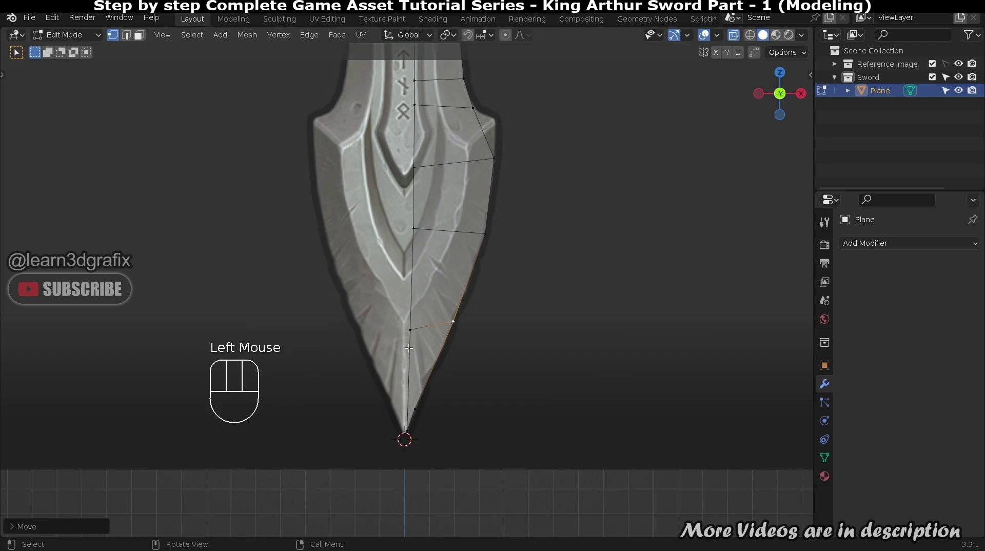
- Move the outer vertex beside the sword's tip slightly down along the blade outline
{"action": "scroll", "coordinate": [418, 411], "scroll_direction": "up", "scroll_amount": 2}
{"action": "left_click", "coordinate": [417, 440]}
{"action": "key", "text": "g"}
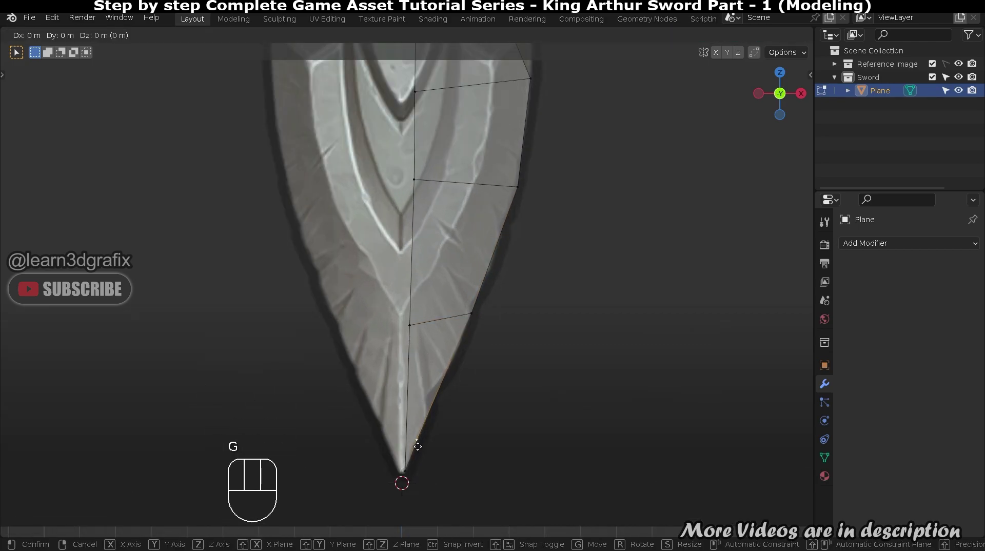
{"action": "left_click", "coordinate": [416, 454]}
- Extrude the outer edge at the lower flare, merge it at center, and place the merged vertex on the flare's corner
{"action": "scroll", "coordinate": [416, 453], "scroll_direction": "down", "scroll_amount": 2}
{"action": "middle_click_drag", "start_coordinate": [416, 380], "coordinate": [436, 452], "text": "shift"}
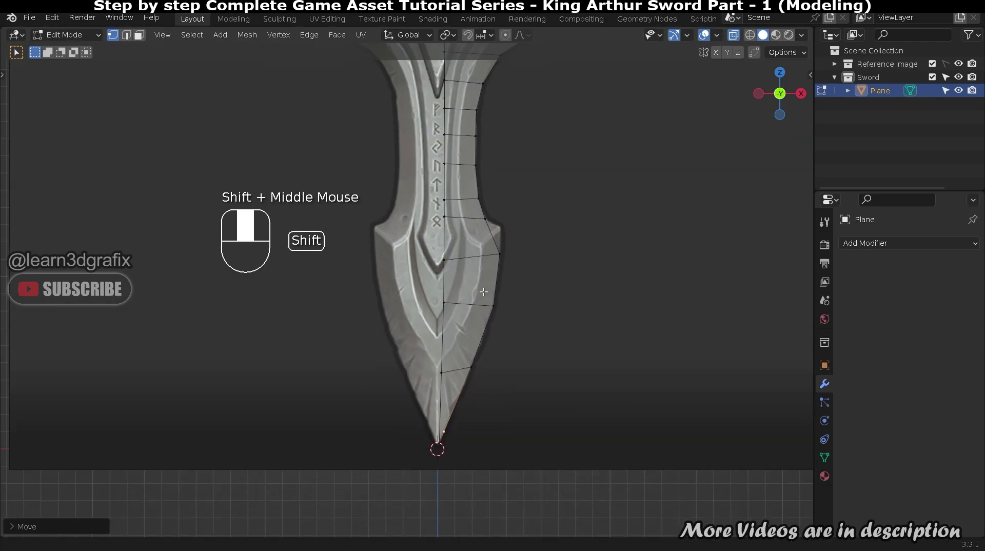
{"action": "scroll", "coordinate": [503, 253], "scroll_direction": "up", "scroll_amount": 2}
{"action": "scroll", "coordinate": [501, 259], "scroll_direction": "up", "scroll_amount": 2}
{"action": "key", "text": "2"}
{"action": "left_click", "coordinate": [501, 267]}
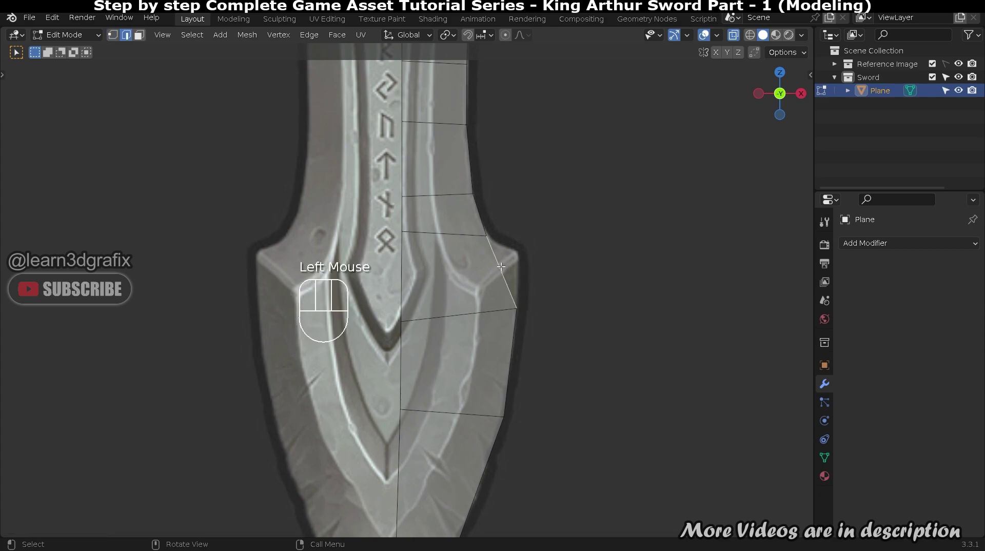
{"action": "key", "text": "e"}
{"action": "left_click", "coordinate": [554, 245]}
{"action": "key", "text": "m"}
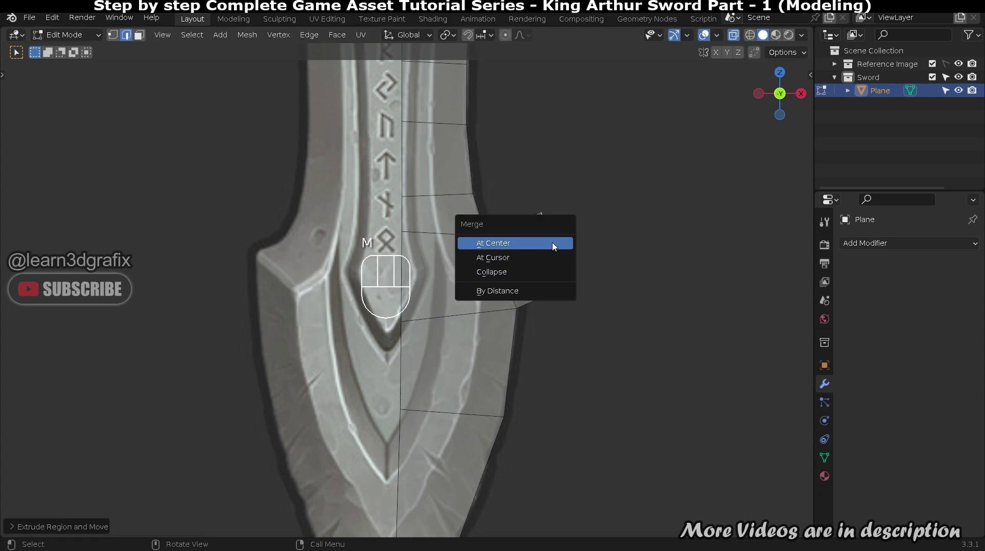
{"action": "left_click", "coordinate": [553, 244]}
{"action": "key", "text": "1"}
{"action": "left_click_drag", "start_coordinate": [557, 249], "coordinate": [516, 255]}
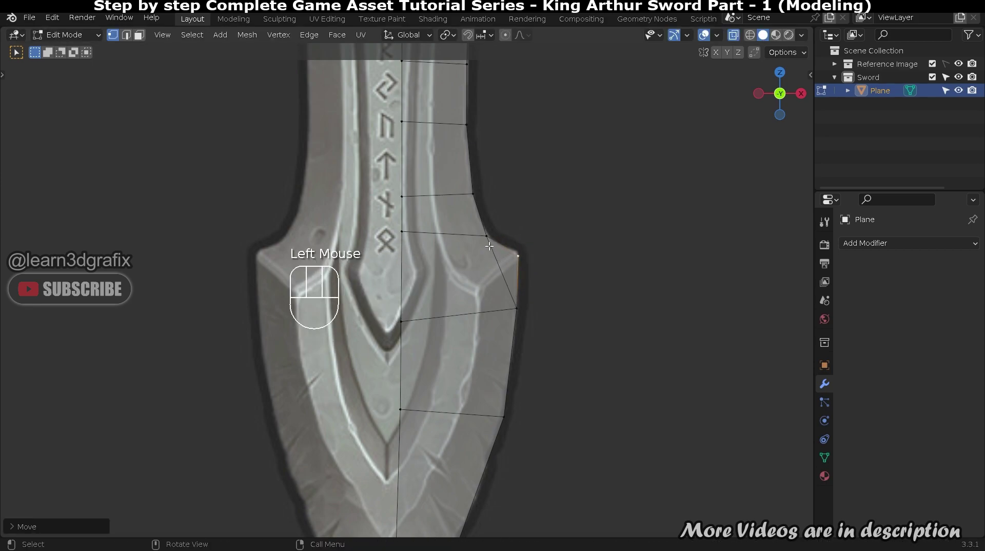
- Move the centre-side vertex beside the lower flare slightly down
{"action": "left_click", "coordinate": [402, 232]}
{"action": "key", "text": "g"}
{"action": "left_click", "coordinate": [407, 256]}
{"action": "scroll", "coordinate": [514, 183], "scroll_direction": "up", "scroll_amount": 5}
- Add a Mirror modifier to the blade on the X axis with Clipping enabled
{"action": "key", "text": "Tab"}
{"action": "middle_click_drag", "start_coordinate": [506, 181], "coordinate": [531, 225], "text": "shift"}
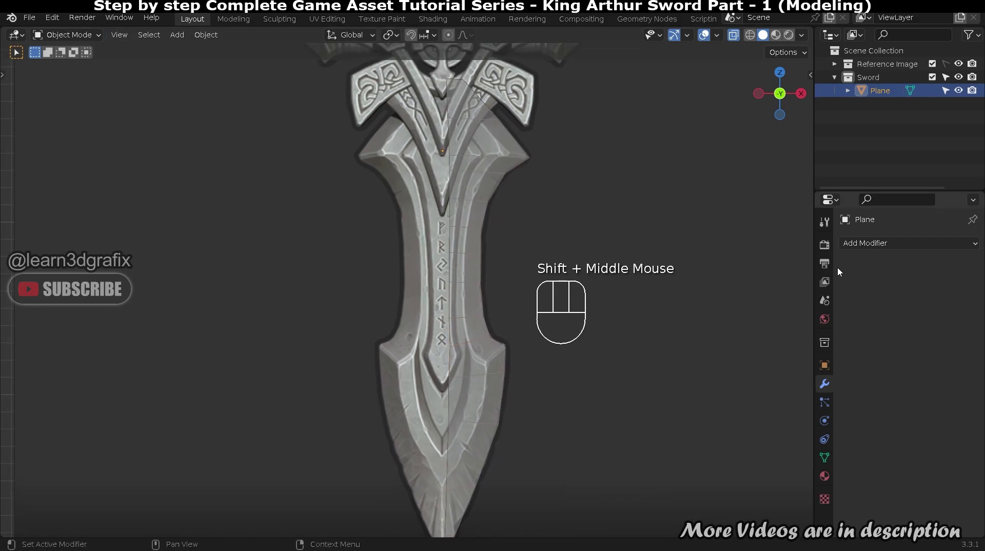
{"action": "left_click", "coordinate": [888, 243]}
{"action": "left_click", "coordinate": [741, 394]}
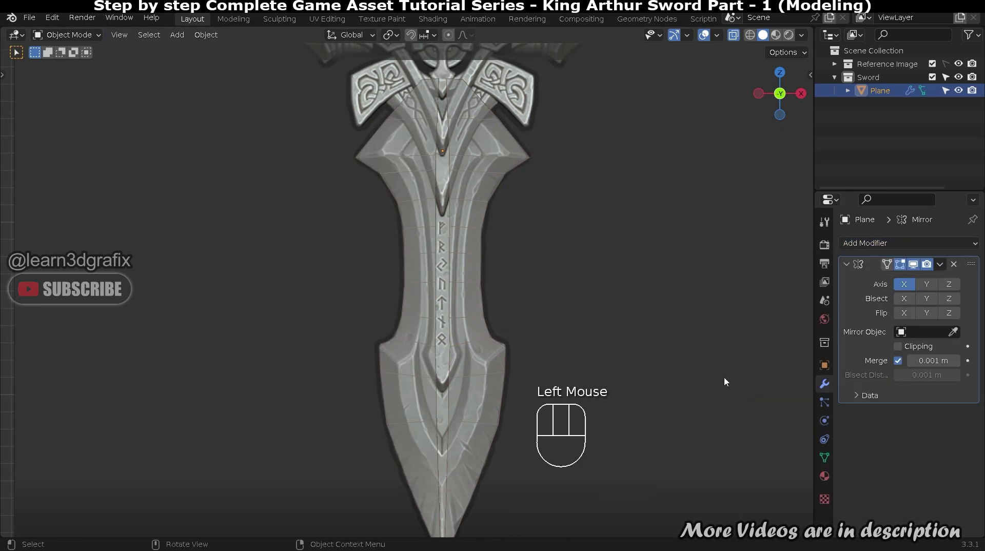
- Move the blade's inner edge loop along X onto the sword's centre line so both mirrored halves meet
{"action": "key", "text": "Tab"}
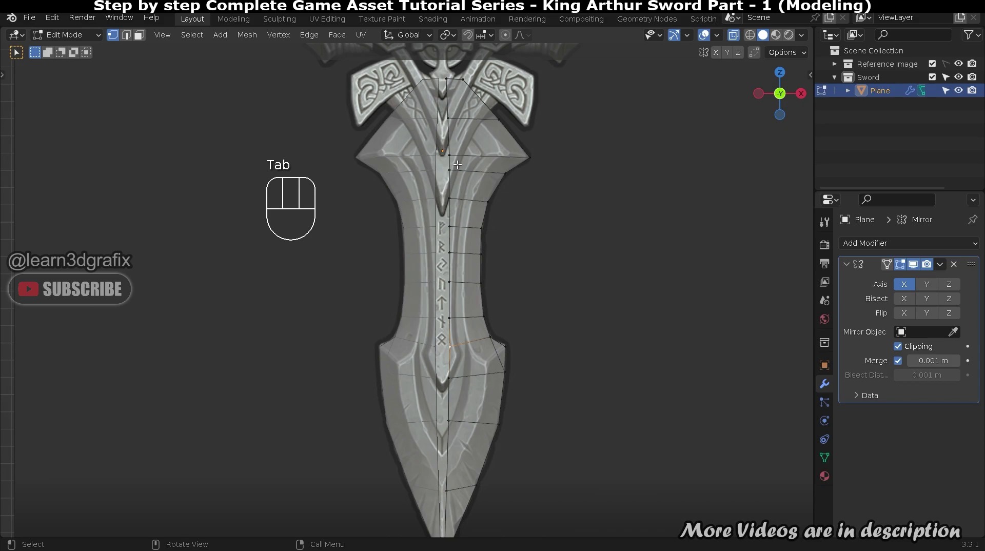
{"action": "scroll", "coordinate": [450, 140], "scroll_direction": "down", "scroll_amount": 2}
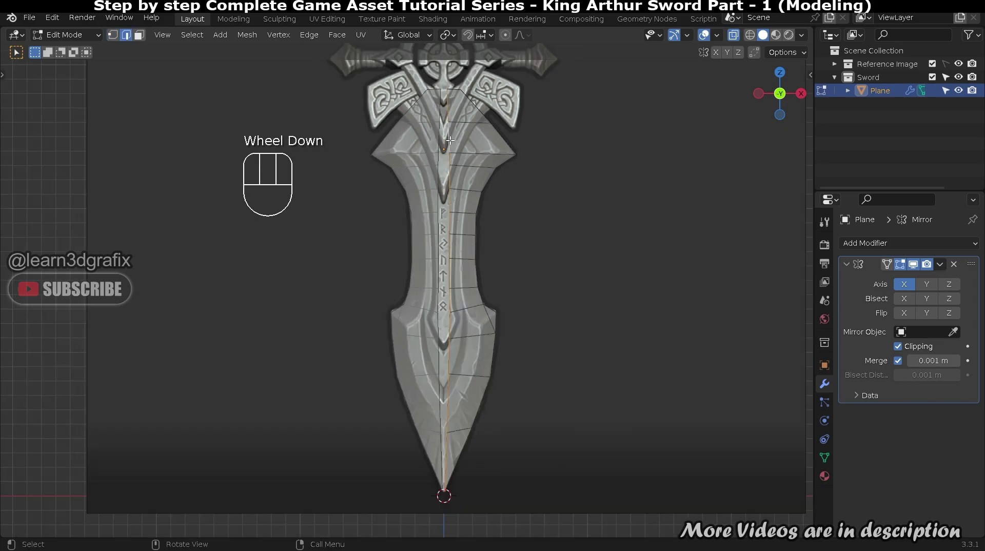
{"action": "key", "text": "g"}
{"action": "key", "text": "x"}
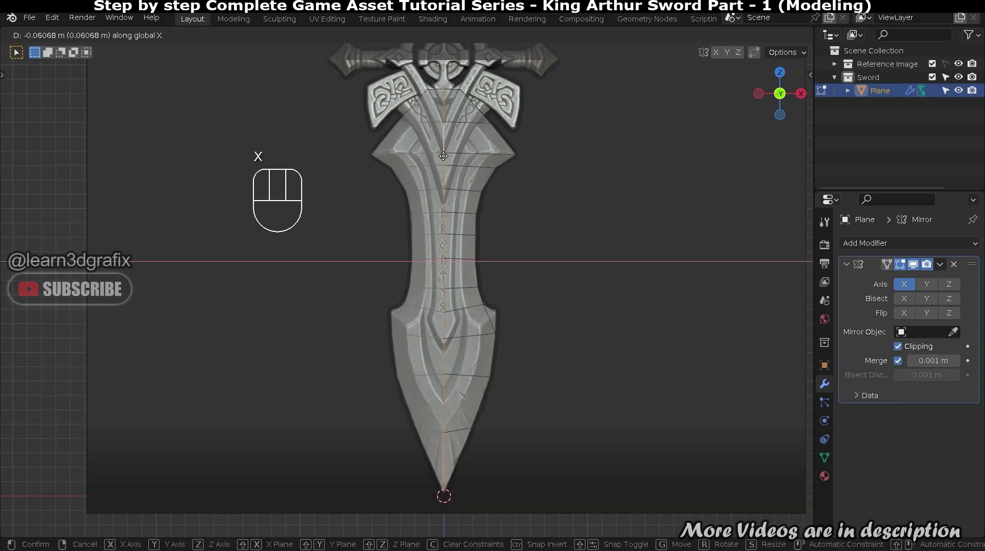
{"action": "left_click", "coordinate": [425, 153]}
{"action": "scroll", "coordinate": [444, 493], "scroll_direction": "up", "scroll_amount": 4}
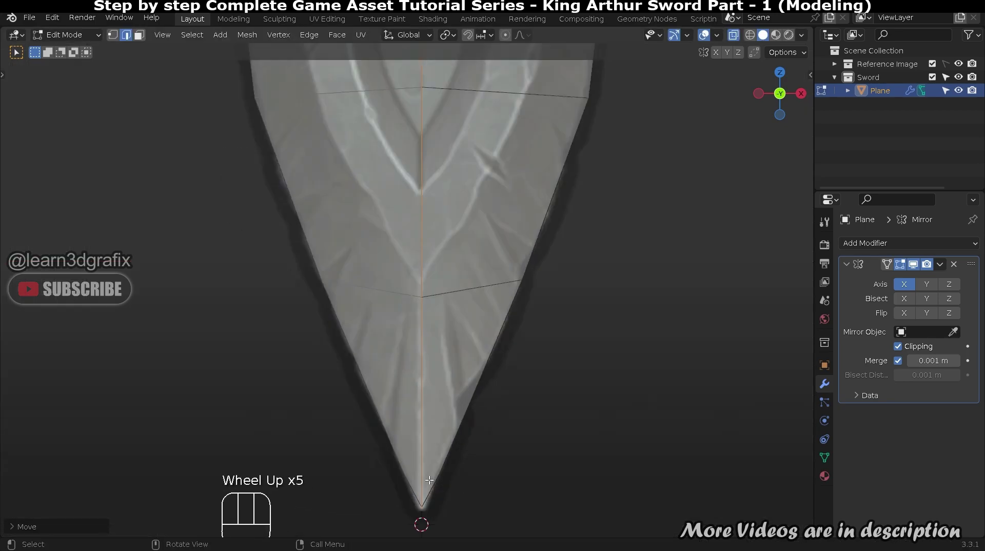
{"action": "middle_click_drag", "start_coordinate": [436, 316], "coordinate": [471, 409], "text": "shift"}
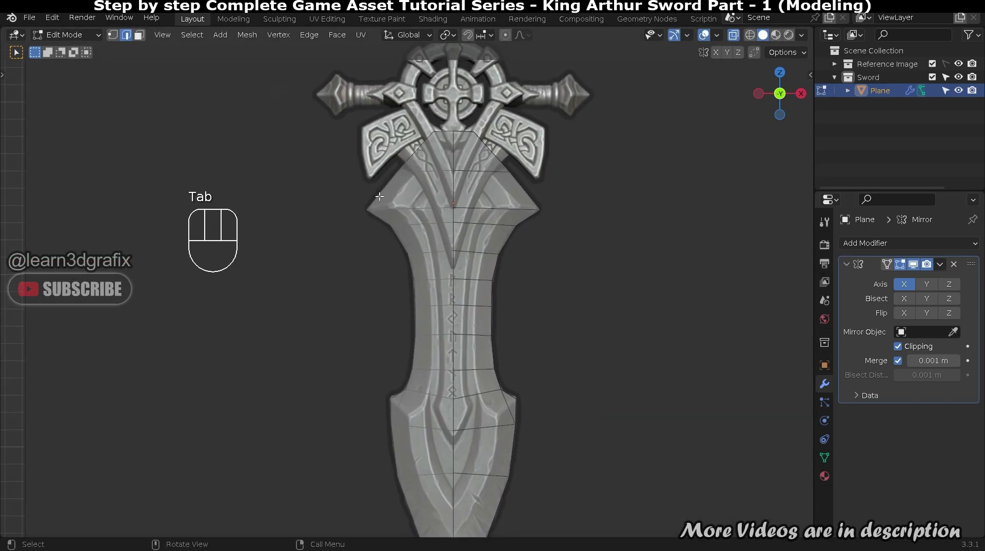
- Apply the Mirror modifier to the blade
{"action": "key", "text": "Tab"}
{"action": "left_click", "coordinate": [946, 264]}
{"action": "left_click", "coordinate": [881, 279]}
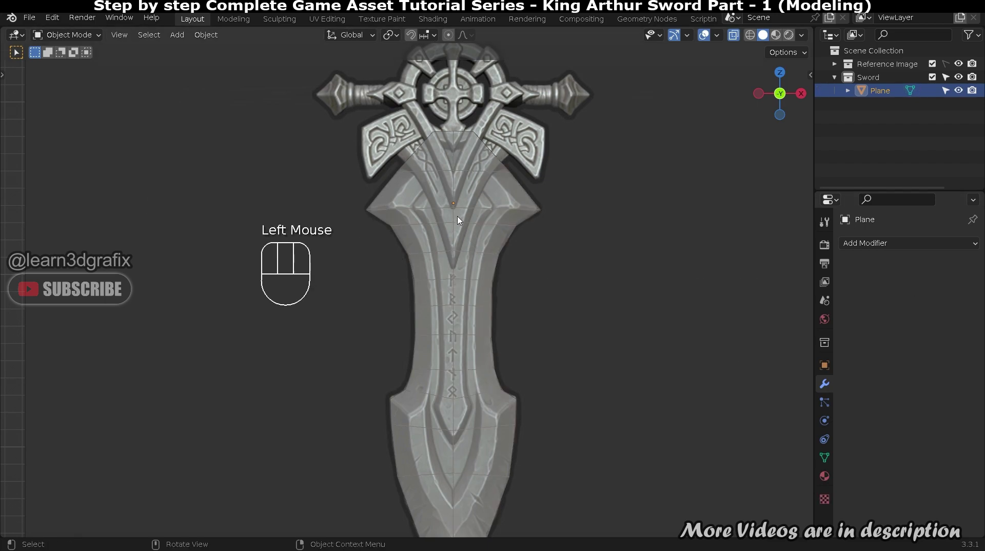
- Inset all blade faces by about 0.31 m to form the bevel border along the outline
{"action": "key", "text": "Tab"}
{"action": "key", "text": "3"}
{"action": "key", "text": "a"}
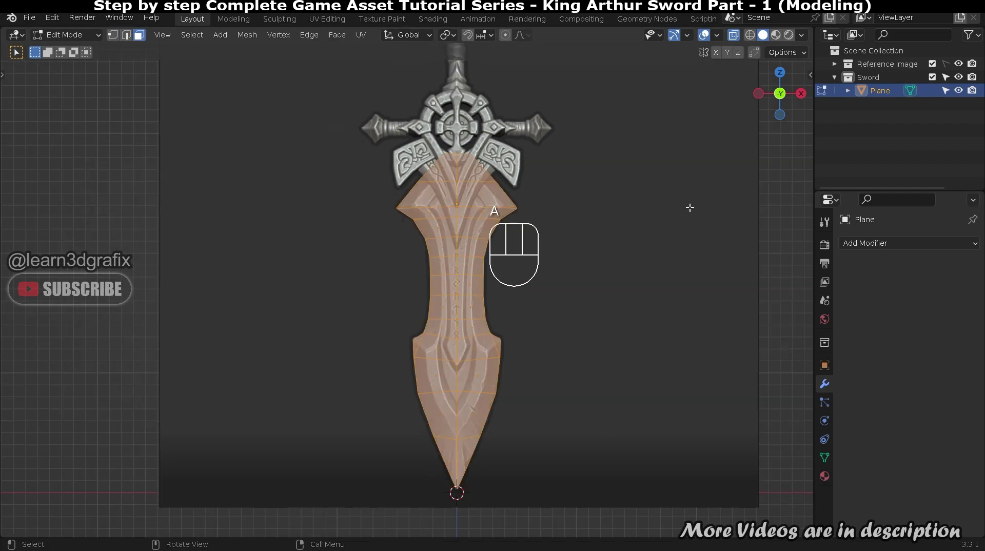
{"action": "key", "text": "i"}
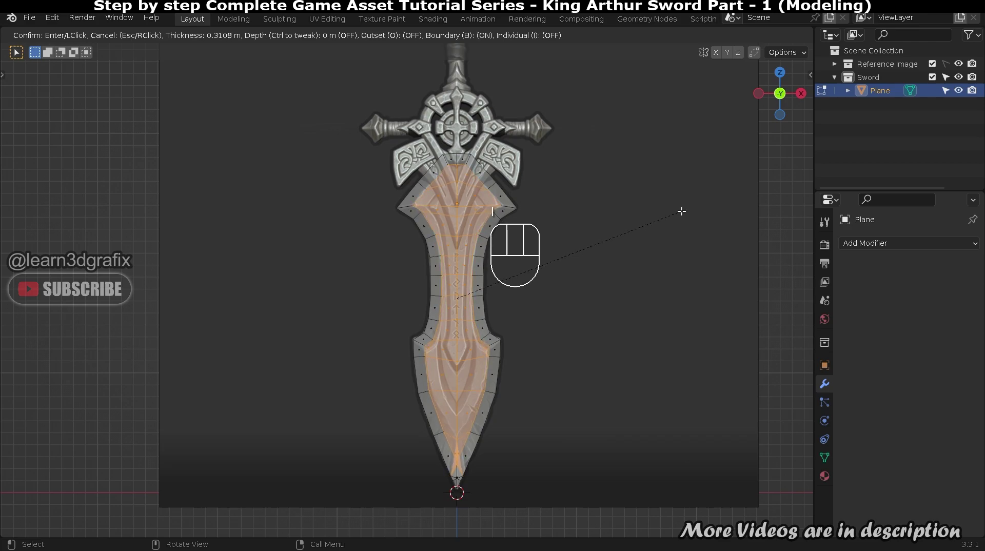
{"action": "left_click", "coordinate": [681, 211]}
{"action": "scroll", "coordinate": [480, 177], "scroll_direction": "up", "scroll_amount": 6}
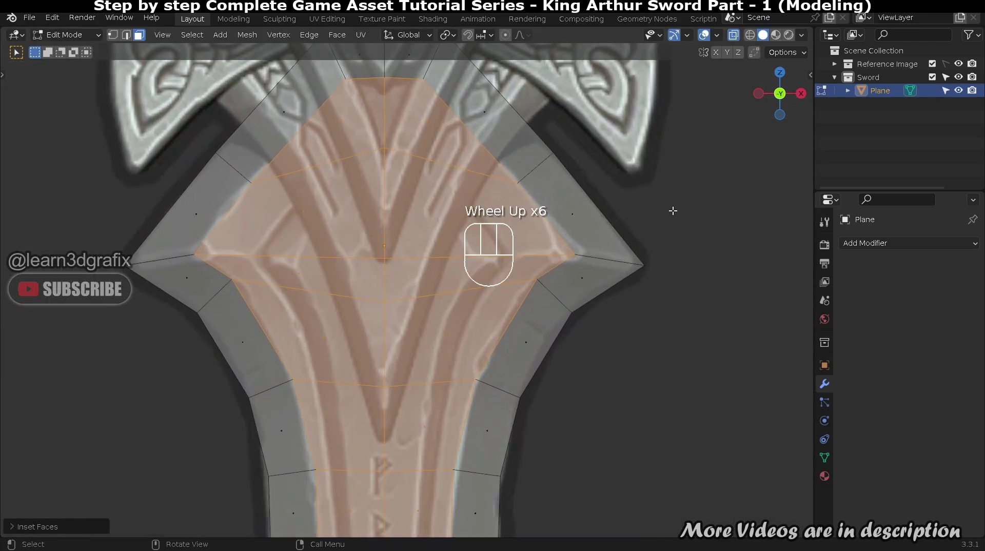
- Delete the vertices of the blade's left half, keeping the centre line and the right half
{"action": "key", "text": "alt+a"}
{"action": "scroll", "coordinate": [551, 226], "scroll_direction": "down", "scroll_amount": 2}
{"action": "scroll", "coordinate": [550, 226], "scroll_direction": "down", "scroll_amount": 2}
{"action": "scroll", "coordinate": [489, 197], "scroll_direction": "down", "scroll_amount": 2}
{"action": "left_click_drag", "start_coordinate": [364, 110], "coordinate": [462, 508]}
{"action": "middle_click_drag", "start_coordinate": [520, 334], "coordinate": [512, 205], "text": "shift"}
{"action": "scroll", "coordinate": [511, 205], "scroll_direction": "up", "scroll_amount": 3}
{"action": "left_click_drag", "start_coordinate": [420, 309], "coordinate": [457, 364], "text": "shift"}
{"action": "key", "text": "x"}
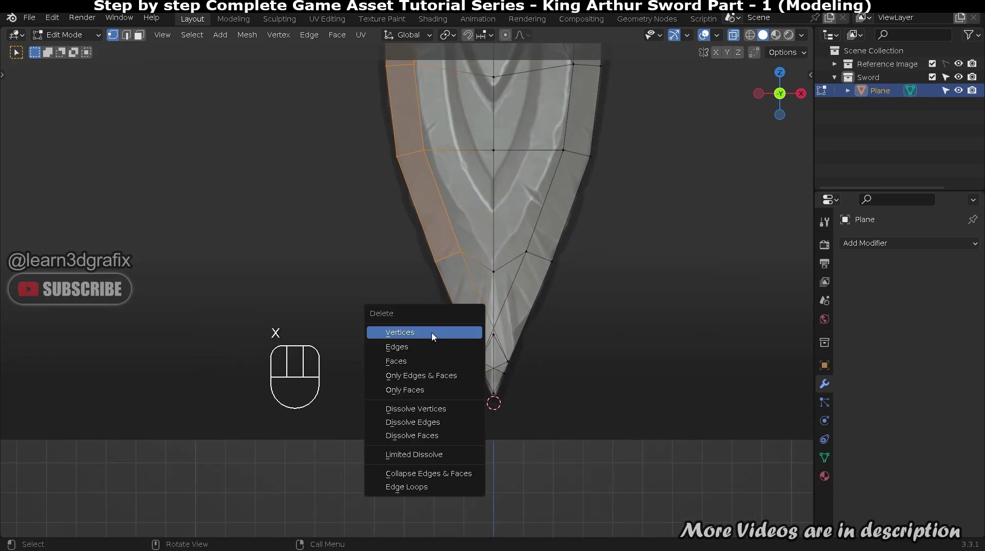
{"action": "left_click", "coordinate": [432, 336]}
- Untangle the crossed inset vertices near the blade tip by moving each to its own side of the centre line
{"action": "scroll", "coordinate": [536, 373], "scroll_direction": "up", "scroll_amount": 3}
{"action": "left_click", "coordinate": [538, 381]}
{"action": "key", "text": "g"}
{"action": "left_click", "coordinate": [460, 359]}
{"action": "left_click", "coordinate": [470, 381]}
{"action": "key", "text": "g"}
{"action": "left_click", "coordinate": [537, 350]}
- Delete the inset vertex remaining on the left side of the centre line near the tip
{"action": "left_click_drag", "start_coordinate": [440, 340], "coordinate": [479, 411]}
{"action": "key", "text": "x"}
{"action": "left_click", "coordinate": [467, 376]}
{"action": "scroll", "coordinate": [528, 369], "scroll_direction": "down", "scroll_amount": 3}
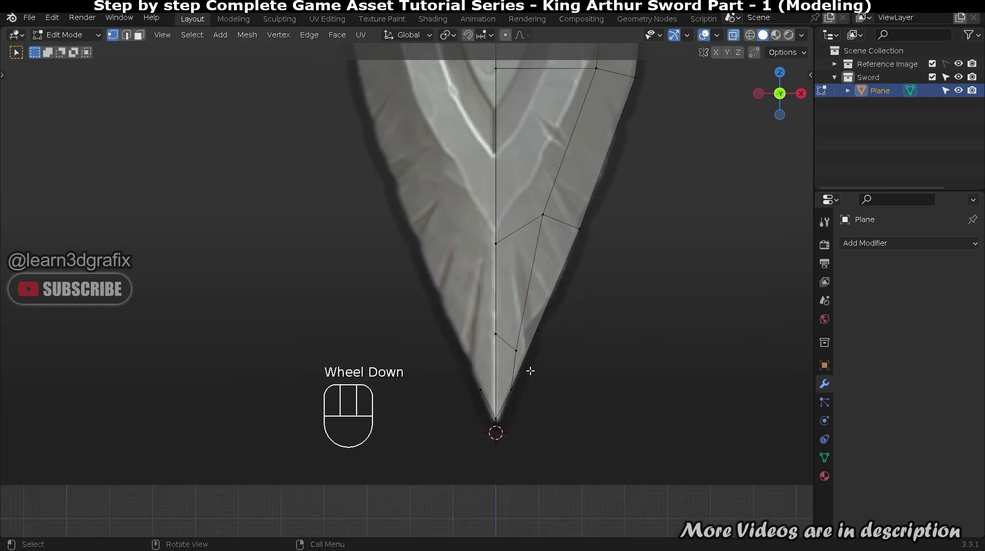
- Raise the centre-line vertex above the tip to the bevel's V point and fit the two neighbouring inset vertices to the bevel edge
{"action": "scroll", "coordinate": [493, 452], "scroll_direction": "up", "scroll_amount": 2, "text": "shift"}
{"action": "middle_click_drag", "start_coordinate": [482, 421], "coordinate": [480, 390], "text": "shift"}
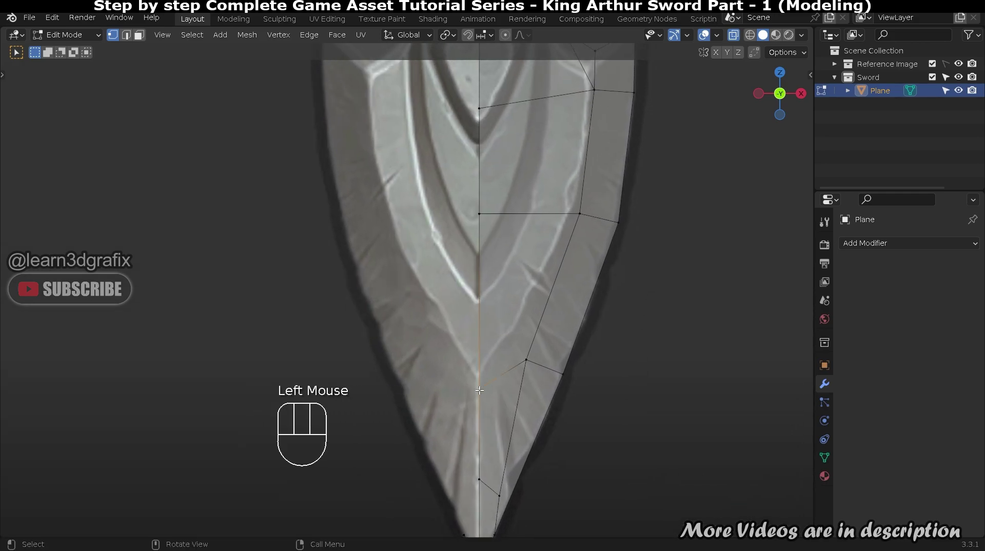
{"action": "key", "text": "g"}
{"action": "key", "text": "z"}
{"action": "left_click", "coordinate": [479, 376]}
{"action": "left_click", "coordinate": [526, 360]}
{"action": "key", "text": "g"}
{"action": "left_click", "coordinate": [519, 318]}
{"action": "left_click", "coordinate": [580, 213]}
{"action": "key", "text": "g"}
{"action": "left_click", "coordinate": [569, 213]}
- Lower the three inset vertices around the lower flare onto the bevel edge of the reference
{"action": "middle_click_drag", "start_coordinate": [584, 153], "coordinate": [567, 377], "text": "shift"}
{"action": "left_click", "coordinate": [576, 314]}
{"action": "key", "text": "g"}
{"action": "left_click", "coordinate": [569, 338]}
{"action": "left_click", "coordinate": [577, 279]}
{"action": "key", "text": "g"}
{"action": "left_click", "coordinate": [573, 307]}
{"action": "left_click", "coordinate": [545, 259]}
{"action": "key", "text": "g"}
{"action": "left_click", "coordinate": [536, 288]}
{"action": "scroll", "coordinate": [567, 325], "scroll_direction": "up", "scroll_amount": 1}
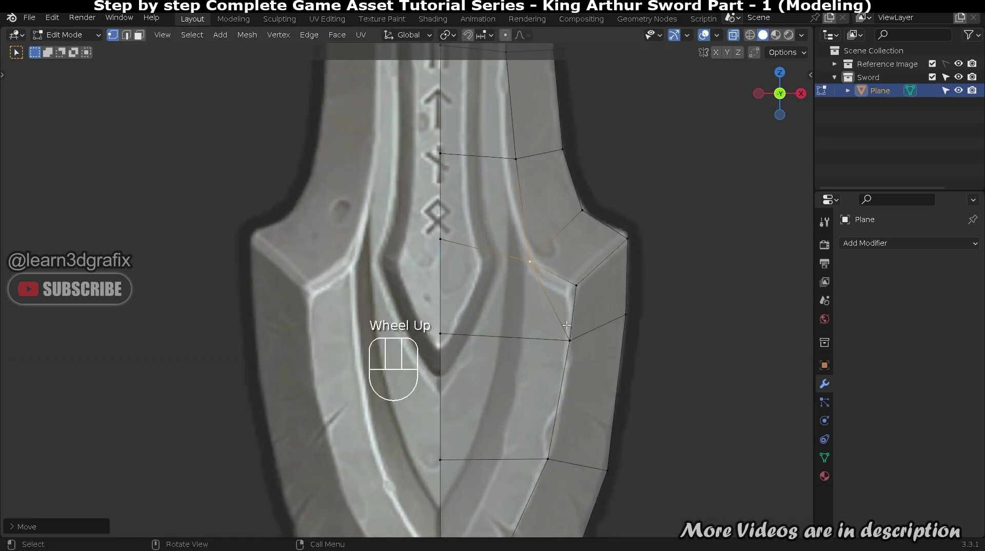
- Lower the centre-line vertex beside the flare and knife-cut an edge from the flare's inner bevel corner to the centre line
{"action": "left_click", "coordinate": [440, 239]}
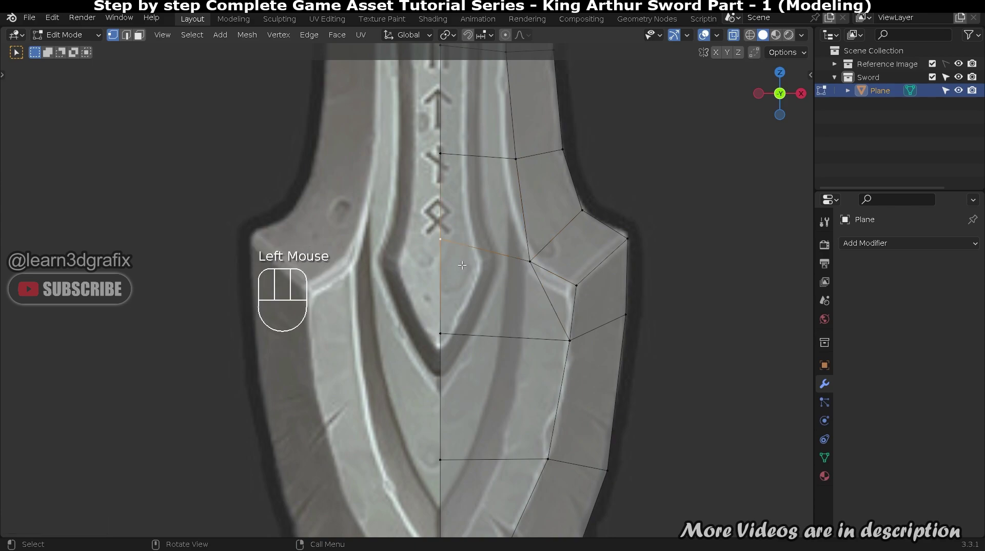
{"action": "left_click_drag", "start_coordinate": [442, 239], "coordinate": [446, 256]}
{"action": "key", "text": "k"}
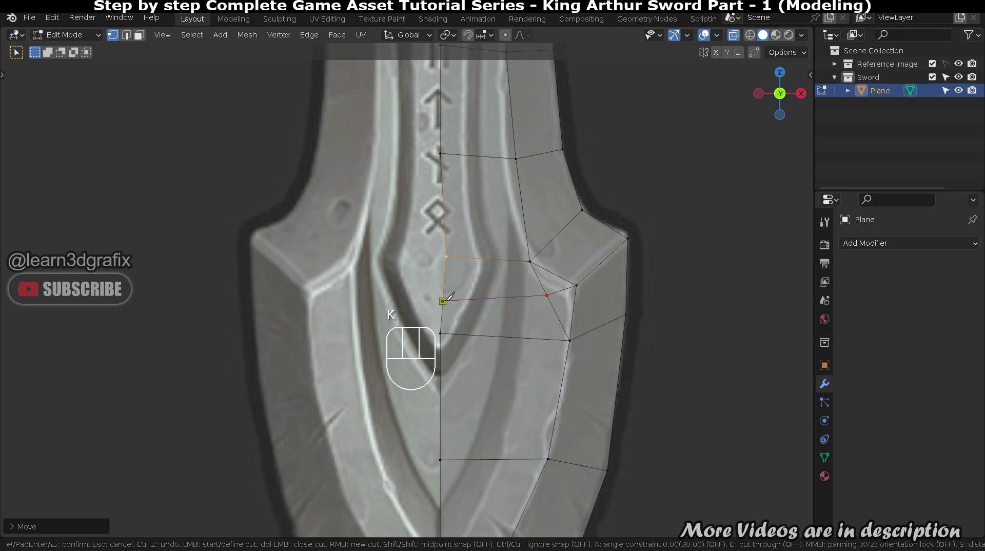
{"action": "key", "text": "Return"}
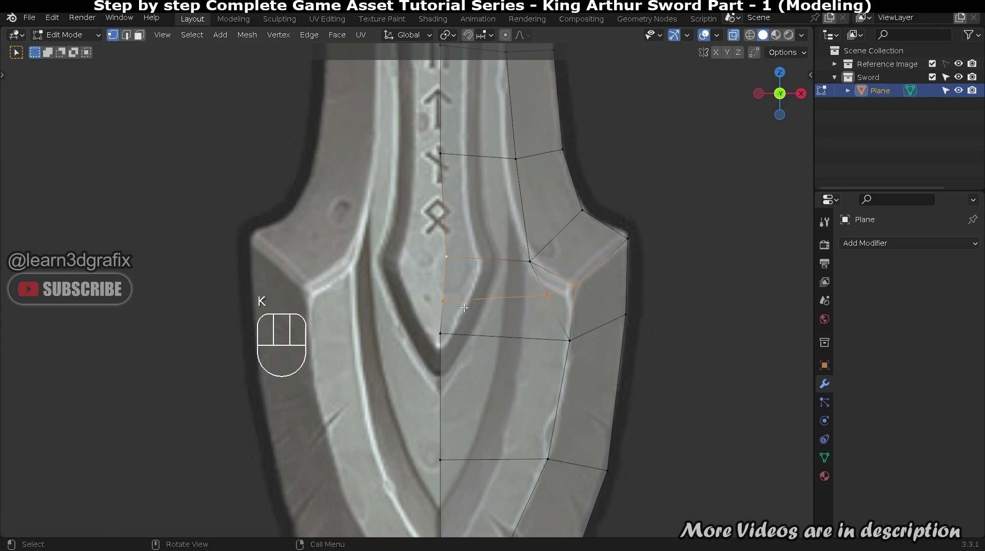
- Dissolve the diagonal inner edge that crosses the new cut below the flare
{"action": "left_click", "coordinate": [552, 307], "text": "shift"}
{"action": "key", "text": "ctrl+x"}
{"action": "key", "text": "1"}
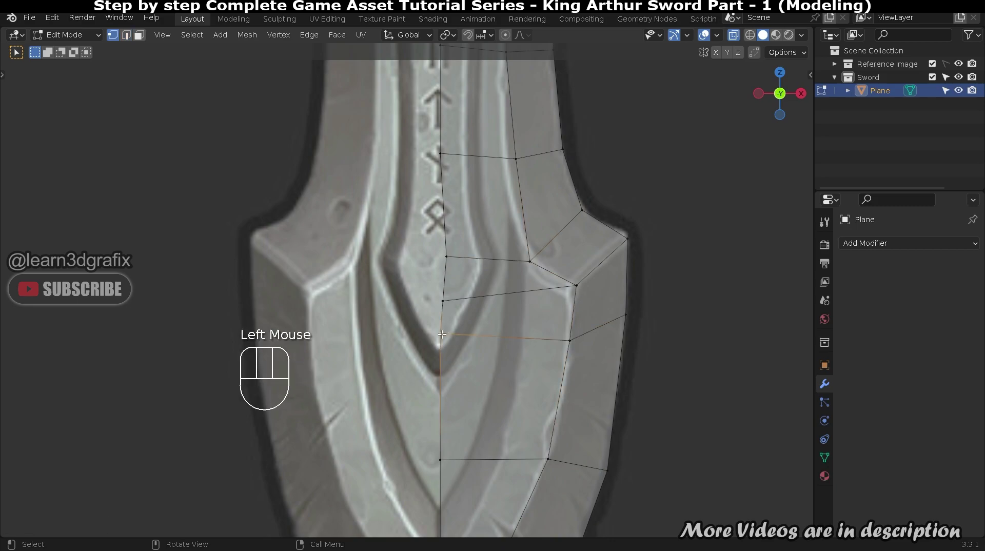
- Move the three centre-line vertices beside the lower flare down so their cross edges slant towards the centre
{"action": "key", "text": "g"}
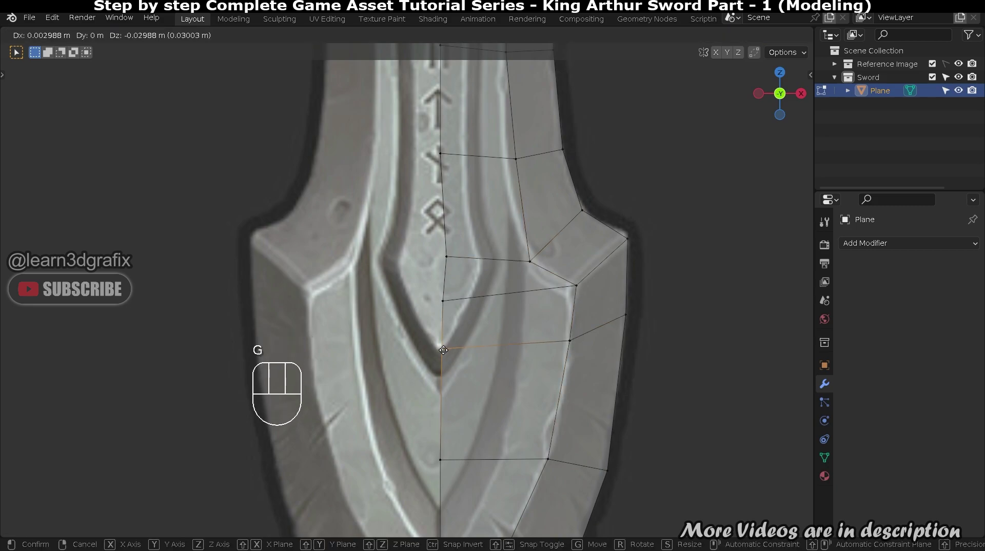
{"action": "left_click", "coordinate": [449, 338]}
{"action": "left_click", "coordinate": [445, 357]}
{"action": "key", "text": "g"}
{"action": "left_click", "coordinate": [447, 413]}
{"action": "left_click", "coordinate": [448, 254]}
{"action": "key", "text": "g"}
{"action": "left_click", "coordinate": [447, 297]}
{"action": "left_click", "coordinate": [445, 338]}
{"action": "key", "text": "g"}
{"action": "left_click", "coordinate": [445, 365]}
- Fit the lower flare's inner bevel corner, outer corner and the outline vertex above it to the reference
{"action": "left_click", "coordinate": [577, 287]}
{"action": "key", "text": "g"}
{"action": "left_click", "coordinate": [569, 289]}
{"action": "left_click", "coordinate": [625, 238]}
{"action": "key", "text": "g"}
{"action": "left_click", "coordinate": [626, 231]}
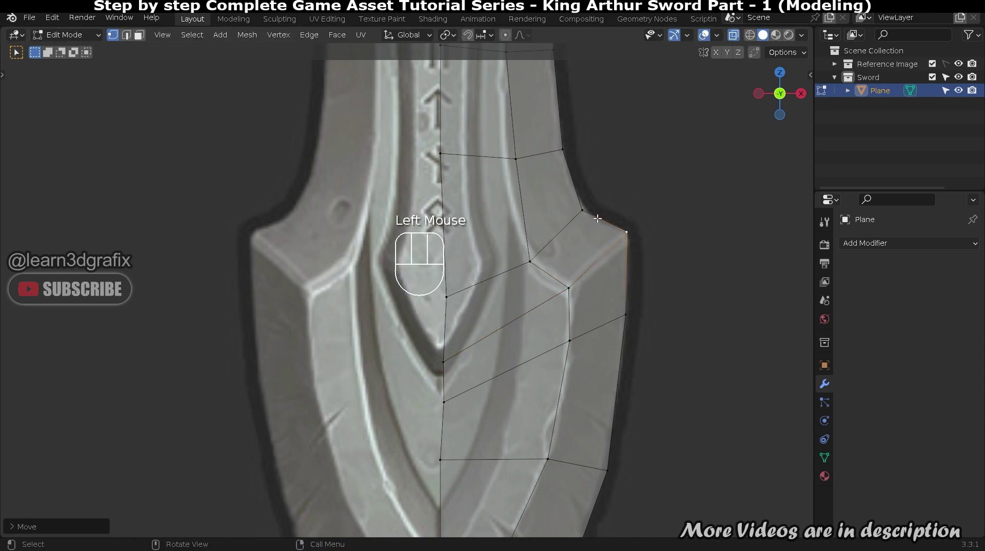
{"action": "left_click", "coordinate": [583, 211]}
{"action": "scroll", "coordinate": [544, 303], "scroll_direction": "down", "scroll_amount": 3}
- Lower the inner, outer and centre-line vertices of the edge row just below the flare
{"action": "middle_click_drag", "start_coordinate": [543, 305], "coordinate": [564, 220], "text": "shift"}
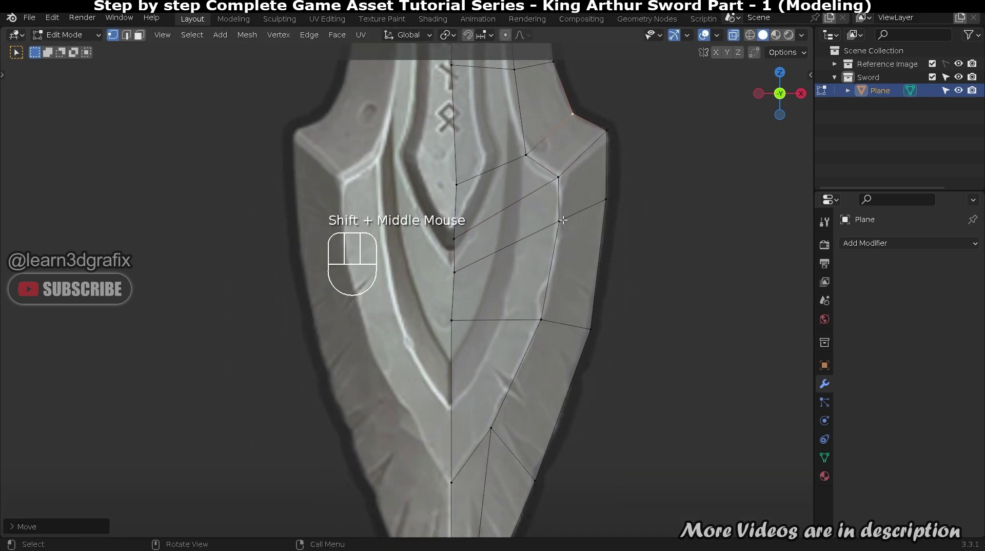
{"action": "left_click", "coordinate": [559, 220]}
{"action": "key", "text": "g"}
{"action": "left_click", "coordinate": [556, 246]}
{"action": "left_click", "coordinate": [605, 199]}
{"action": "key", "text": "g"}
{"action": "left_click", "coordinate": [604, 220]}
{"action": "left_click", "coordinate": [460, 277]}
{"action": "key", "text": "g"}
{"action": "left_click", "coordinate": [458, 284]}
- Merge the inset vertex near the tip into the centre-line vertex at the V point and dissolve the leftover centre-line vertex below
{"action": "scroll", "coordinate": [524, 325], "scroll_direction": "down", "scroll_amount": 1}
{"action": "middle_click_drag", "start_coordinate": [462, 449], "coordinate": [489, 348], "text": "shift"}
{"action": "scroll", "coordinate": [482, 467], "scroll_direction": "up", "scroll_amount": 1}
{"action": "middle_click_drag", "start_coordinate": [506, 472], "coordinate": [506, 438], "text": "shift"}
{"action": "scroll", "coordinate": [487, 408], "scroll_direction": "up", "scroll_amount": 1}
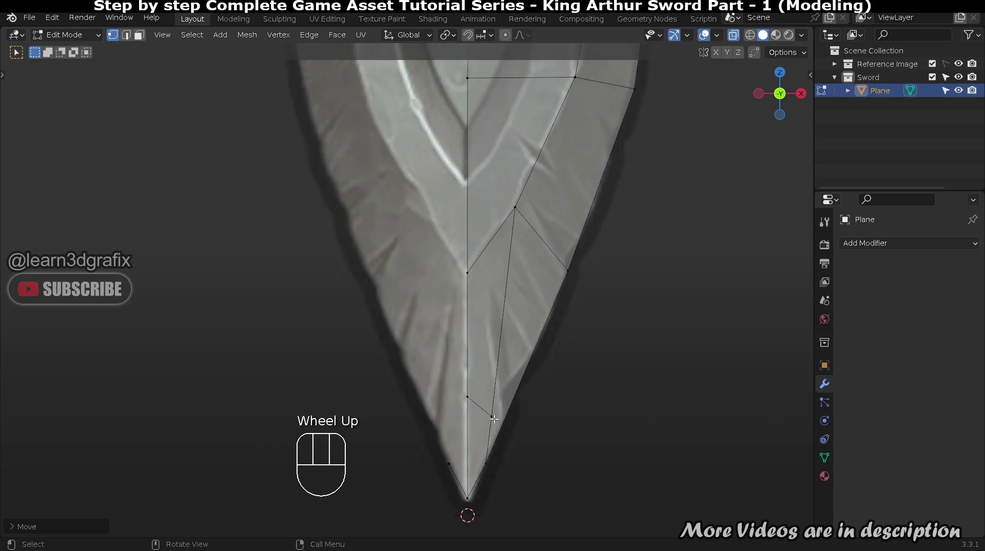
{"action": "left_click", "coordinate": [490, 413]}
{"action": "left_click", "coordinate": [467, 273], "text": "shift"}
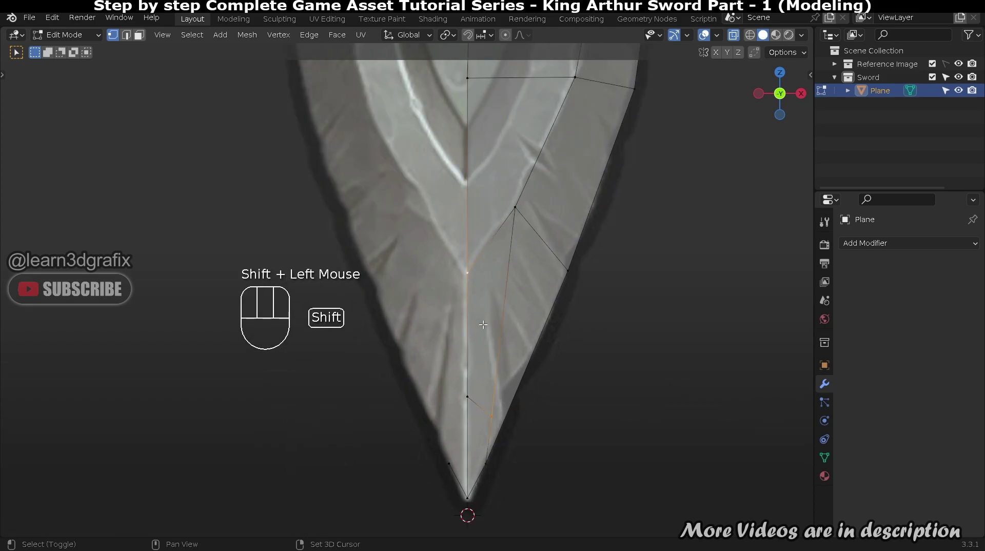
{"action": "key", "text": "m"}
{"action": "left_click", "coordinate": [470, 394]}
{"action": "left_click", "coordinate": [471, 409]}
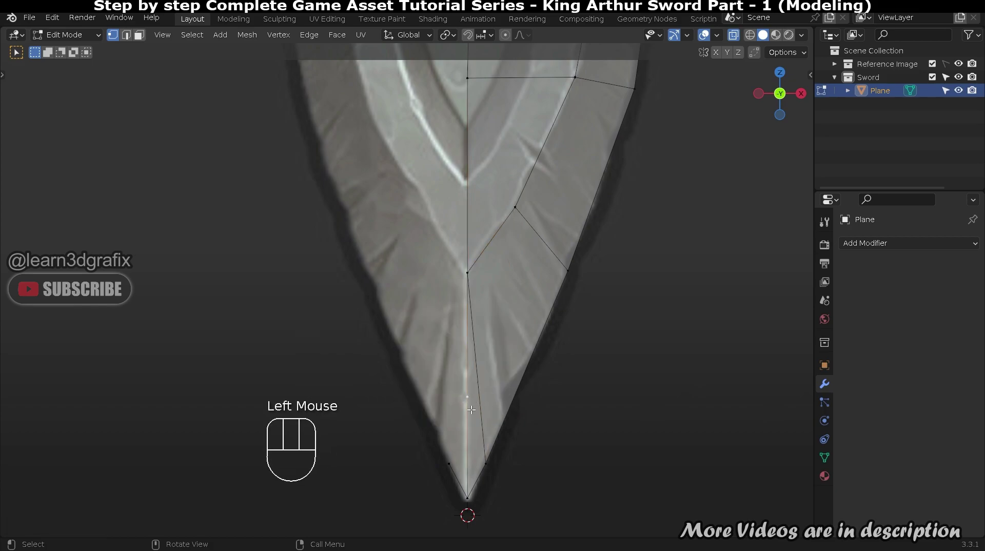
{"action": "key", "text": "ctrl+x"}
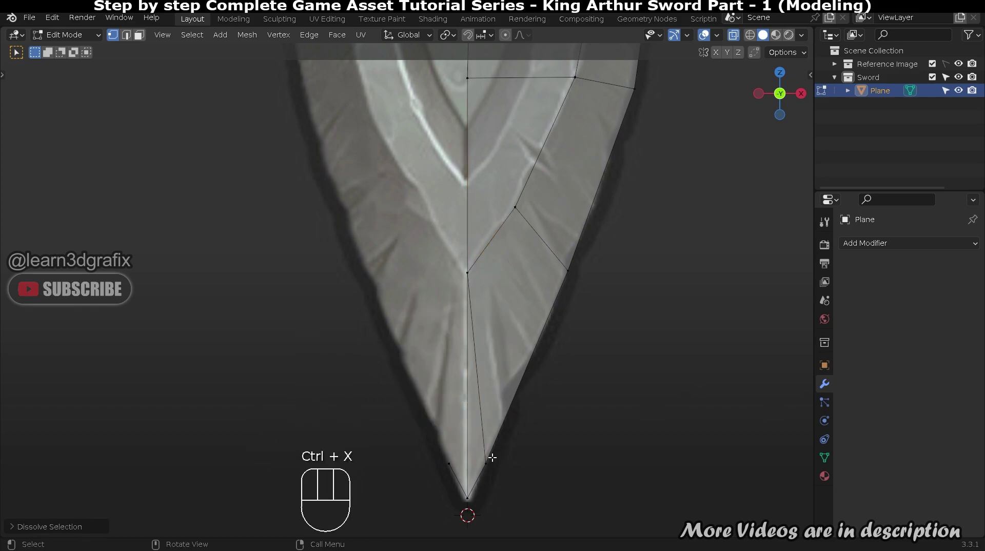
- Move the outer vertex near the tip up along the blade outline to form a slanted edge
{"action": "left_click", "coordinate": [490, 458]}
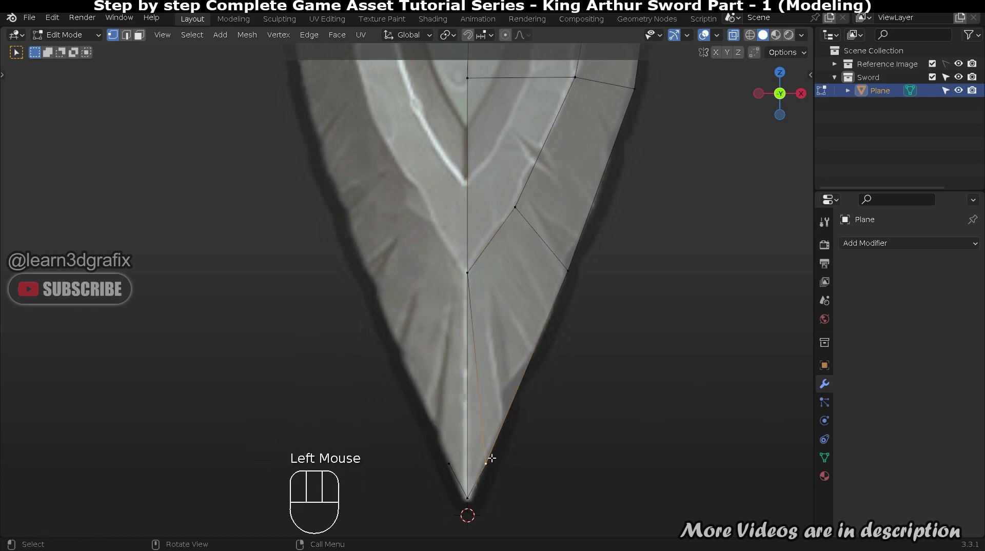
{"action": "key", "text": "g"}
{"action": "left_click", "coordinate": [535, 349]}
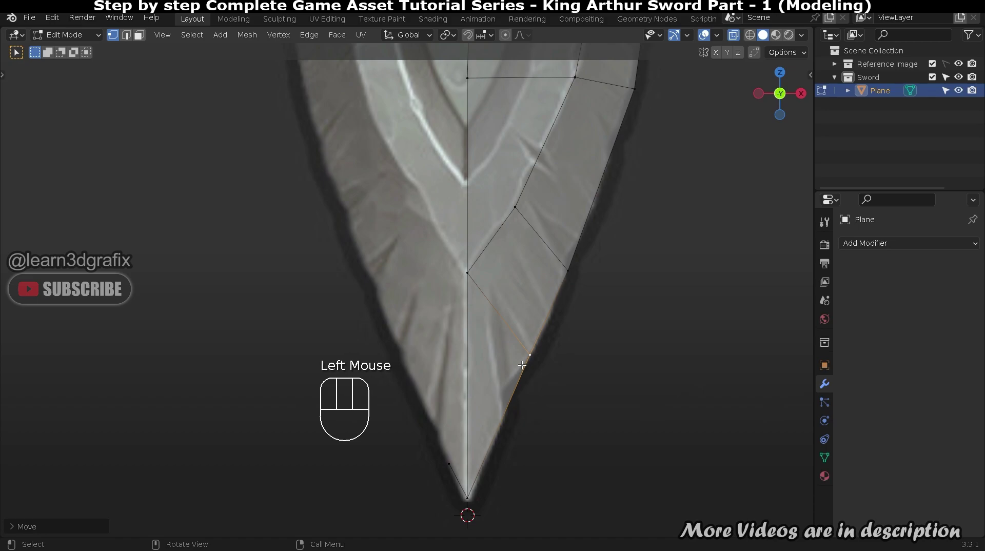
- Delete the stray vertex on the left side of the tip and place the tip vertex on the sword's point
{"action": "double_click", "coordinate": [466, 511]}
{"action": "key", "text": "g"}
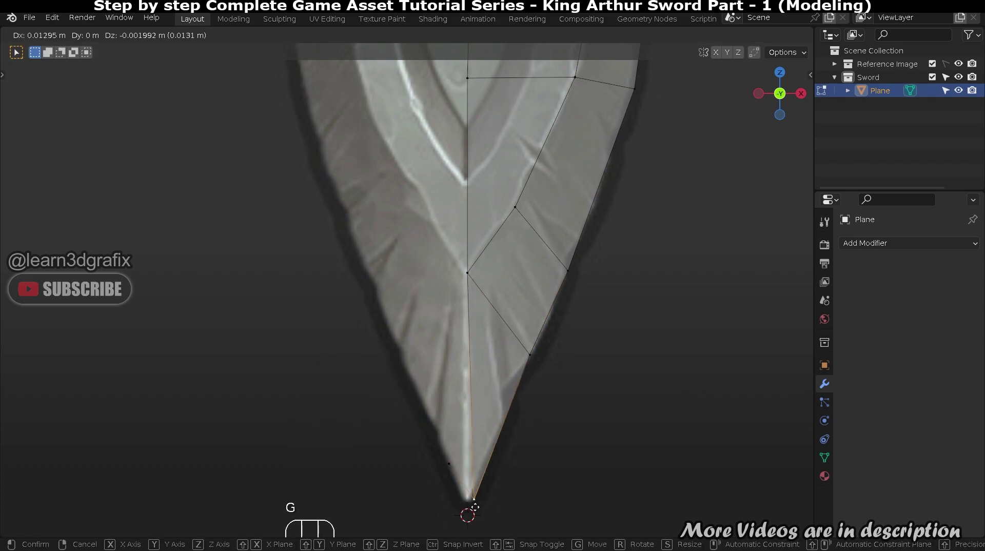
{"action": "left_click", "coordinate": [491, 503]}
{"action": "left_click", "coordinate": [444, 486]}
{"action": "key", "text": "x"}
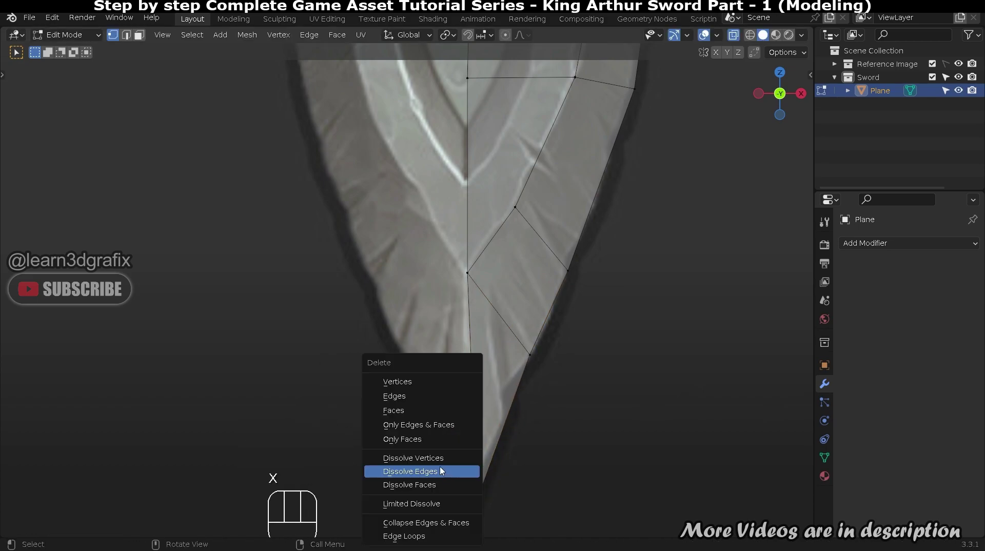
{"action": "left_click", "coordinate": [415, 388]}
{"action": "key", "text": "g"}
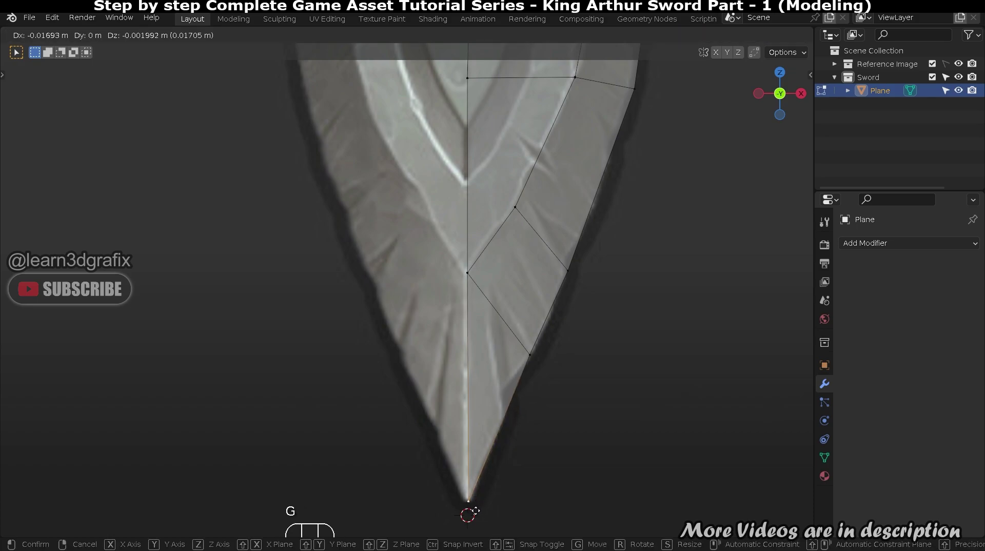
{"action": "left_click", "coordinate": [476, 507]}
- Move the outer corner vertex of the blade's lower shoulder onto the reference outline
{"action": "scroll", "coordinate": [476, 507], "scroll_direction": "down", "scroll_amount": 3}
{"action": "middle_click_drag", "start_coordinate": [496, 163], "coordinate": [505, 302], "text": "shift"}
{"action": "scroll", "coordinate": [518, 287], "scroll_direction": "up", "scroll_amount": 1}
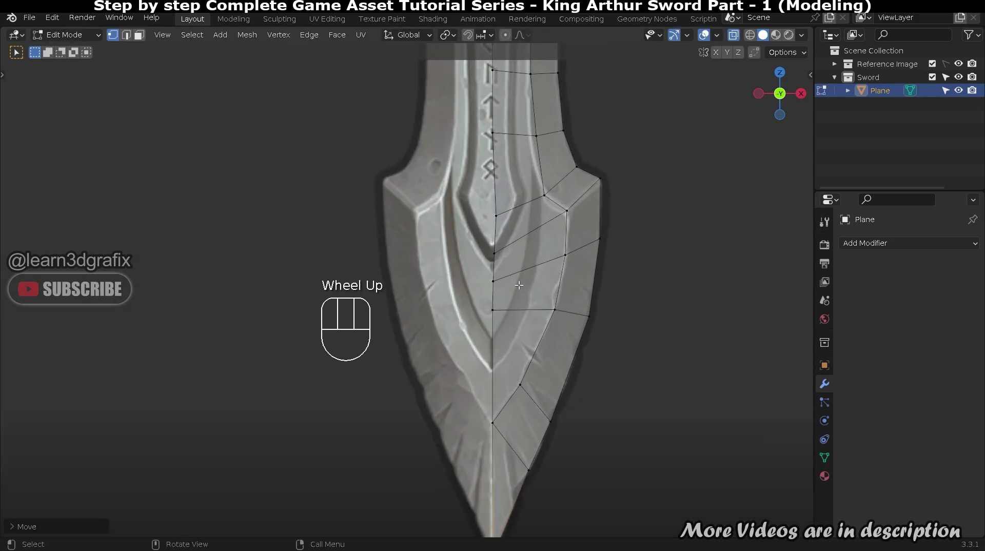
{"action": "scroll", "coordinate": [557, 218], "scroll_direction": "down", "scroll_amount": 2}
{"action": "scroll", "coordinate": [555, 223], "scroll_direction": "up", "scroll_amount": 2}
{"action": "left_click", "coordinate": [571, 213]}
{"action": "key", "text": "g"}
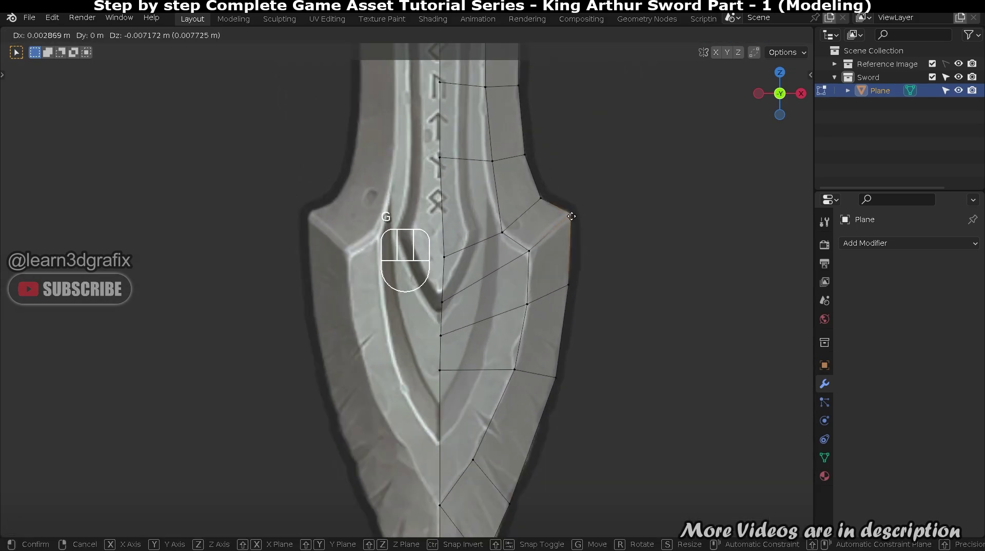
{"action": "left_click", "coordinate": [572, 216]}
- Adjust the inset vertex of the edge row above the upper flare and lower that row's centre-line vertex along Z
{"action": "scroll", "coordinate": [555, 219], "scroll_direction": "down", "scroll_amount": 3}
{"action": "middle_click_drag", "start_coordinate": [518, 208], "coordinate": [513, 415], "text": "shift"}
{"action": "middle_click_drag", "start_coordinate": [498, 72], "coordinate": [490, 237], "text": "shift"}
{"action": "scroll", "coordinate": [549, 251], "scroll_direction": "up", "scroll_amount": 3}
{"action": "left_click", "coordinate": [556, 253]}
{"action": "key", "text": "g"}
{"action": "left_click", "coordinate": [548, 260]}
{"action": "left_click", "coordinate": [424, 140]}
{"action": "key", "text": "g"}
{"action": "key", "text": "z"}
{"action": "left_click", "coordinate": [429, 174]}
{"action": "middle_click_drag", "start_coordinate": [449, 81], "coordinate": [458, 231], "text": "shift"}
{"action": "scroll", "coordinate": [458, 231], "scroll_direction": "up", "scroll_amount": 1}
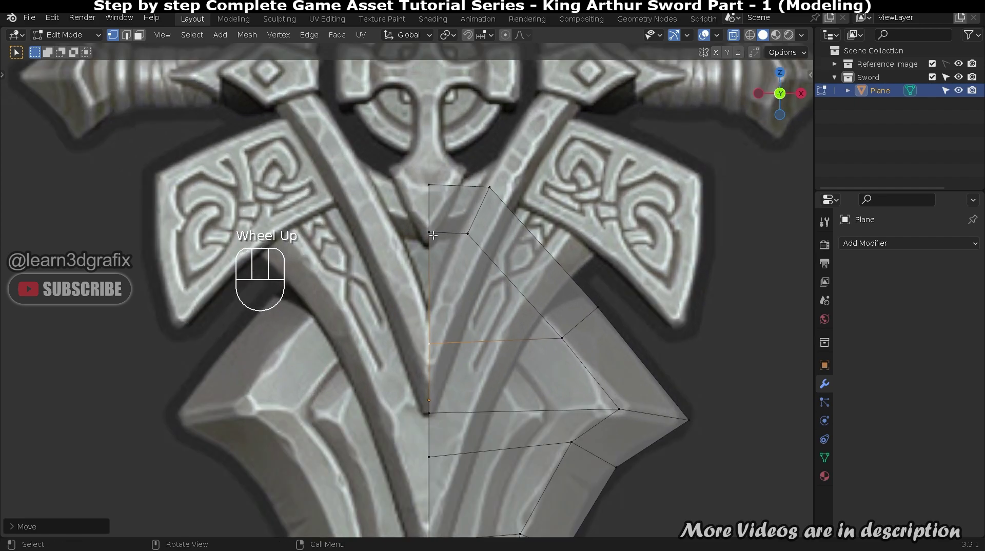
- Add a Mirror modifier on the X axis to the blade half and enable Clipping
{"action": "scroll", "coordinate": [433, 234], "scroll_direction": "down", "scroll_amount": 2}
{"action": "middle_click_drag", "start_coordinate": [509, 314], "coordinate": [518, 198], "text": "shift"}
{"action": "middle_click_drag", "start_coordinate": [556, 143], "coordinate": [555, 118], "text": "shift"}
{"action": "middle_click_drag", "start_coordinate": [533, 348], "coordinate": [560, 354], "text": "shift"}
{"action": "scroll", "coordinate": [561, 336], "scroll_direction": "down", "scroll_amount": 2, "text": "shift"}
{"action": "scroll", "coordinate": [562, 304], "scroll_direction": "down", "scroll_amount": 2}
{"action": "middle_click_drag", "start_coordinate": [555, 205], "coordinate": [530, 293], "text": "shift"}
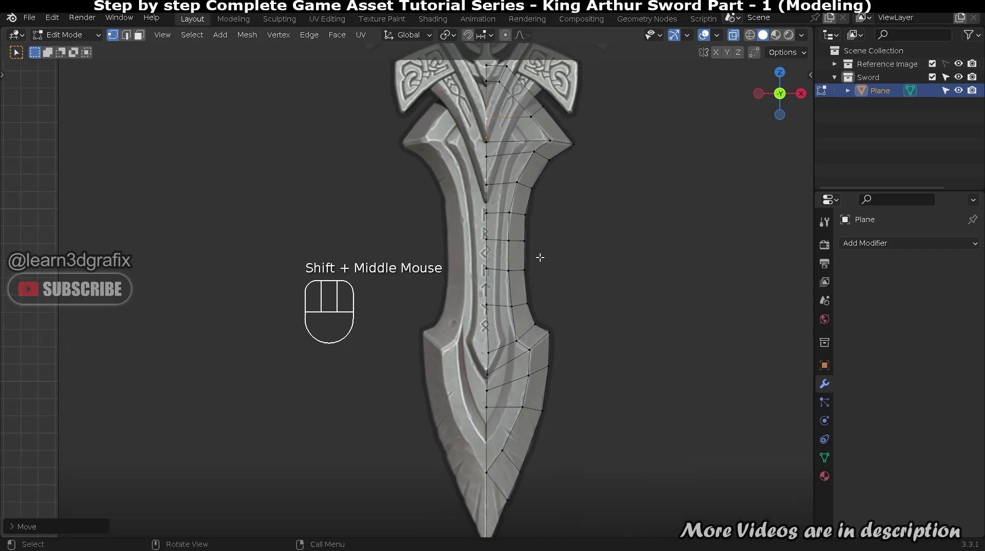
{"action": "key", "text": "Tab"}
{"action": "key", "text": "alt+z"}
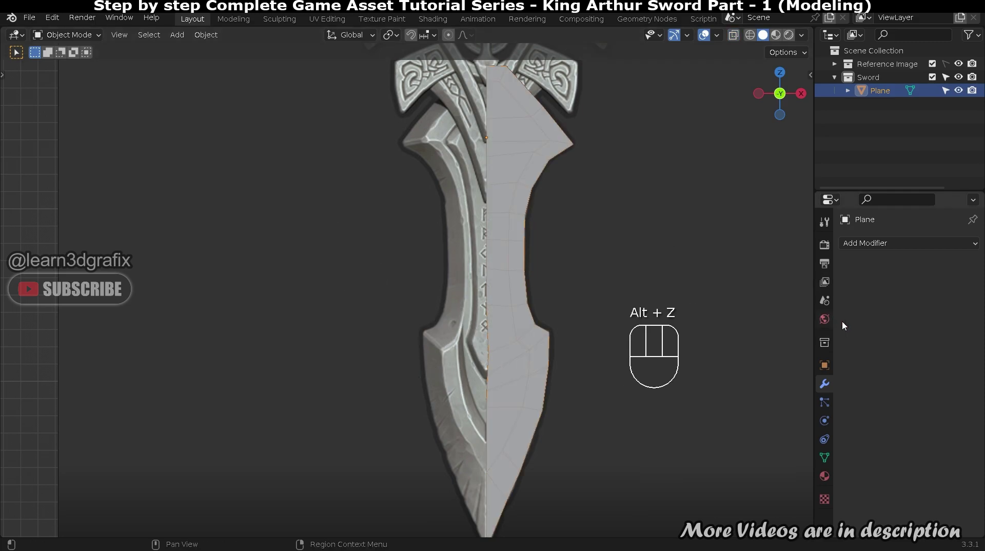
{"action": "left_click", "coordinate": [891, 243]}
{"action": "left_click", "coordinate": [718, 393]}
{"action": "left_click", "coordinate": [898, 346]}
{"action": "double_click", "coordinate": [514, 281]}
- Move the blade's whole centre edge line along X so it snaps onto the mirror plane
{"action": "key", "text": "Tab"}
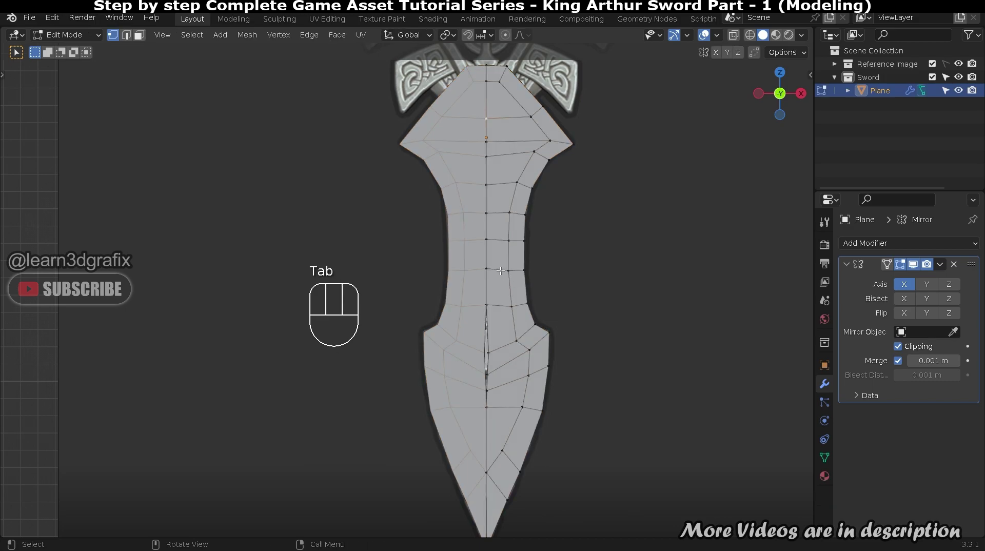
{"action": "key", "text": "g"}
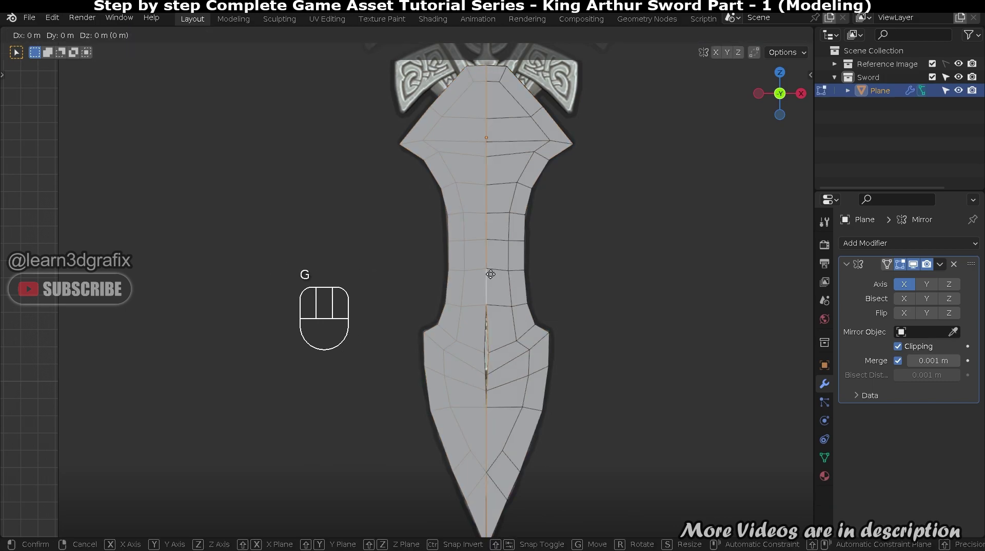
{"action": "key", "text": "x"}
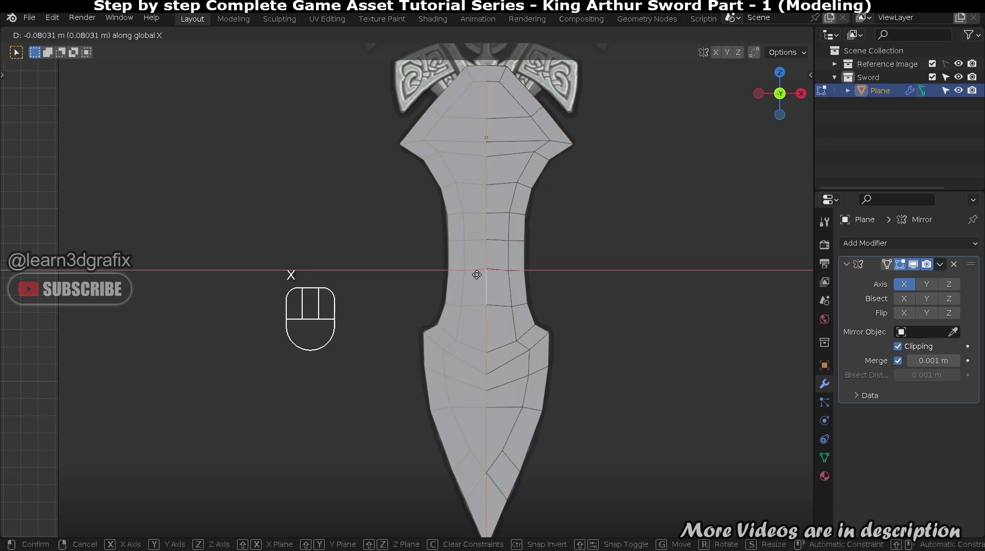
{"action": "left_click", "coordinate": [477, 276]}
{"action": "left_click", "coordinate": [482, 287]}
{"action": "scroll", "coordinate": [505, 313], "scroll_direction": "down", "scroll_amount": 2}
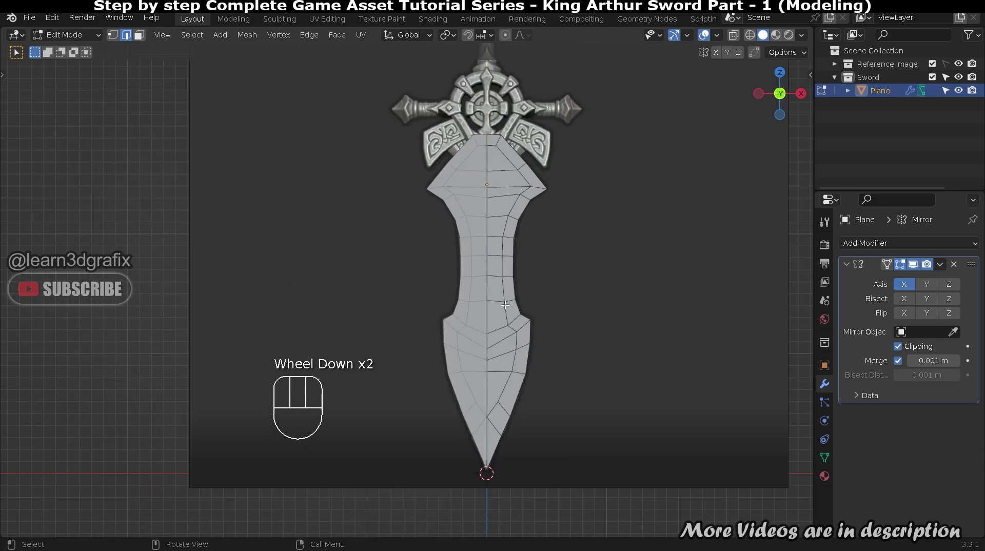
- Apply the Mirror modifier to the blade and return to mesh editing
{"action": "key", "text": "Tab"}
{"action": "left_click", "coordinate": [940, 265]}
{"action": "left_click", "coordinate": [893, 285]}
{"action": "key", "text": "Tab"}
{"action": "scroll", "coordinate": [497, 198], "scroll_direction": "up", "scroll_amount": 3}
{"action": "left_click", "coordinate": [542, 222]}
{"action": "scroll", "coordinate": [507, 205], "scroll_direction": "down", "scroll_amount": 2}
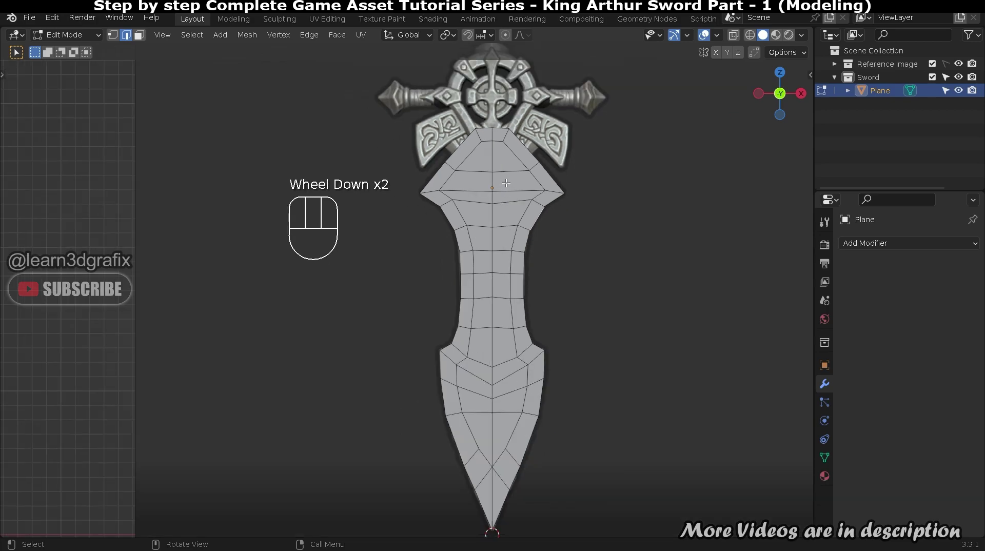
- Move all faces inside the blade's bevel border about 0.07 m along negative Y to raise the central area
{"action": "key", "text": "3"}
{"action": "middle_click_drag", "start_coordinate": [535, 318], "coordinate": [519, 244], "text": "shift"}
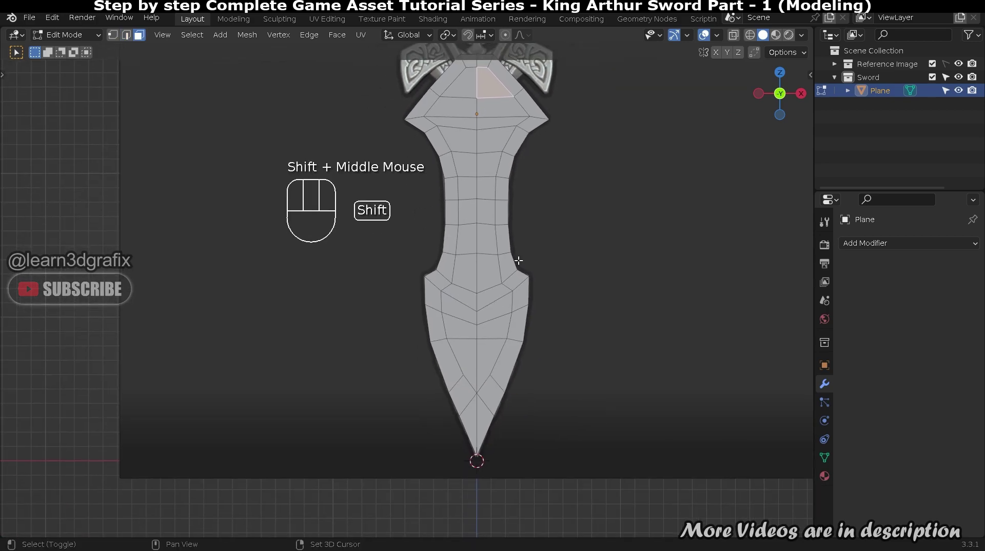
{"action": "left_click", "coordinate": [465, 340], "text": "ctrl"}
{"action": "left_click", "coordinate": [464, 349], "text": "ctrl"}
{"action": "left_click", "coordinate": [465, 101], "text": "ctrl"}
{"action": "scroll", "coordinate": [512, 291], "scroll_direction": "up", "scroll_amount": 1}
{"action": "scroll", "coordinate": [447, 280], "scroll_direction": "up", "scroll_amount": 1}
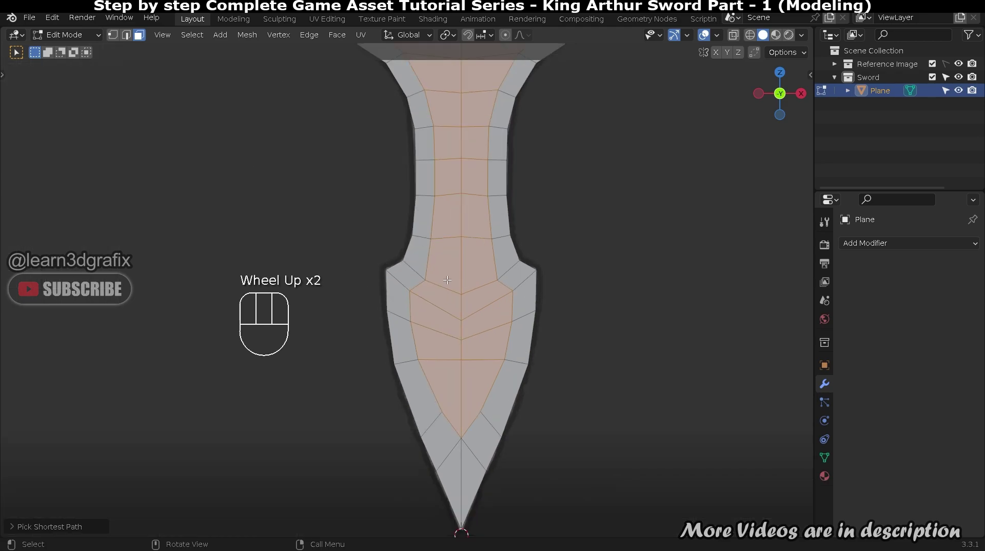
{"action": "scroll", "coordinate": [447, 280], "scroll_direction": "down", "scroll_amount": 1}
{"action": "key", "text": "alt+z"}
{"action": "scroll", "coordinate": [448, 279], "scroll_direction": "up", "scroll_amount": 3}
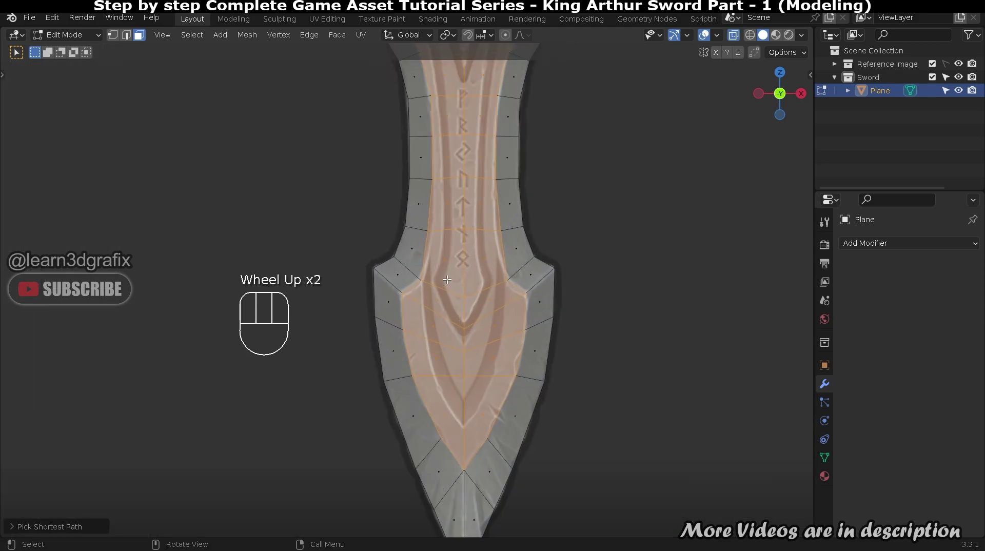
{"action": "key", "text": "alt+z"}
{"action": "scroll", "coordinate": [447, 280], "scroll_direction": "down", "scroll_amount": 4}
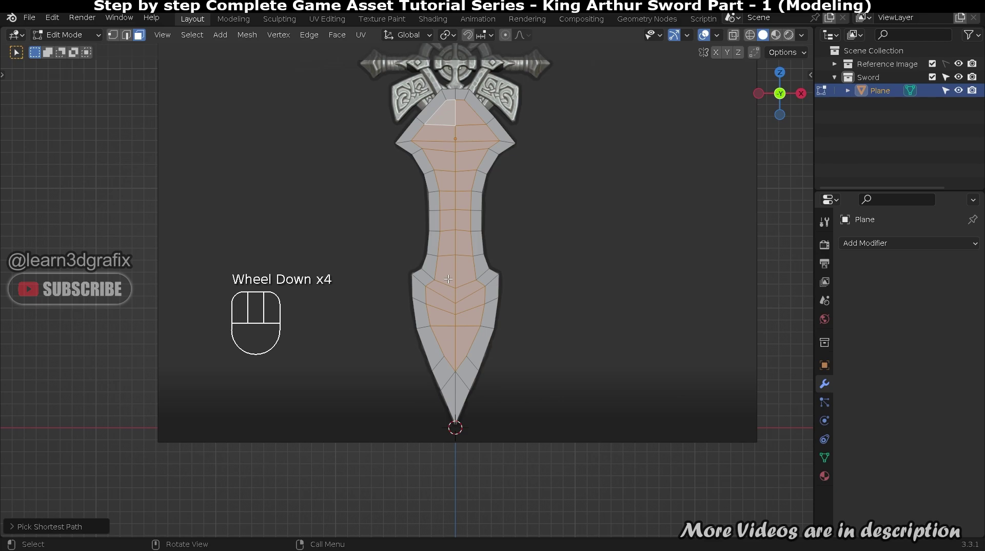
{"action": "key", "text": "ctrl+KP_3"}
{"action": "key", "text": "g"}
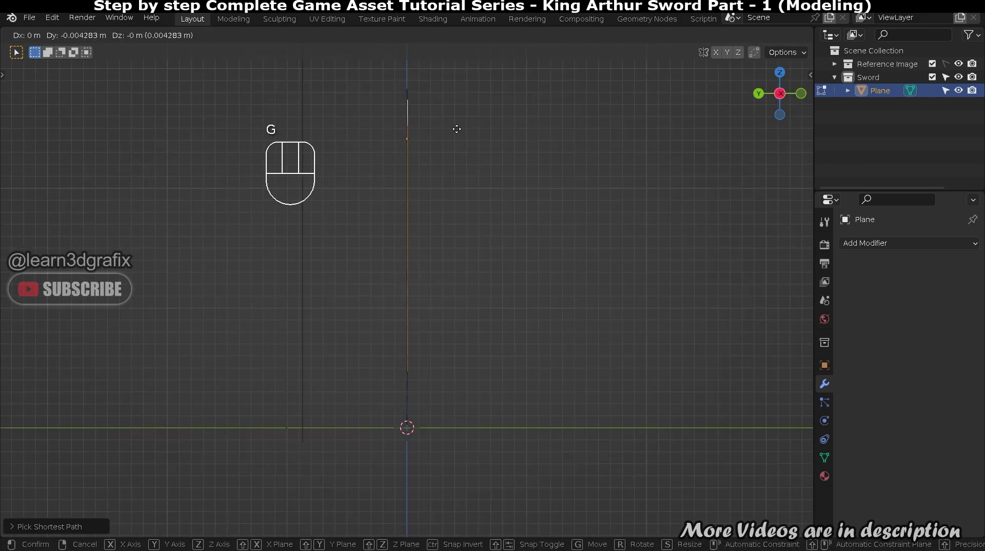
{"action": "key", "text": "y"}
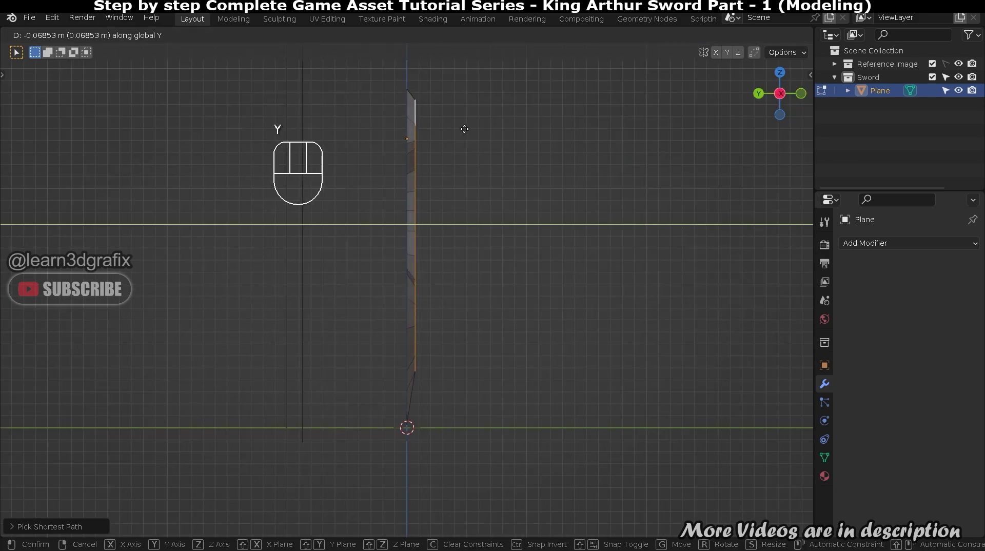
{"action": "left_click", "coordinate": [465, 128]}
{"action": "middle_click_drag", "start_coordinate": [463, 147], "coordinate": [457, 231]}
{"action": "middle_click_drag", "start_coordinate": [456, 231], "coordinate": [498, 262], "text": "shift"}
{"action": "middle_click_drag", "start_coordinate": [601, 255], "coordinate": [625, 248]}
{"action": "key", "text": "Tab"}
{"action": "middle_click_drag", "start_coordinate": [565, 245], "coordinate": [543, 287]}
{"action": "scroll", "coordinate": [571, 276], "scroll_direction": "up", "scroll_amount": 3}
- Inset the inner faces from the top of the blade down to just below the groove's V point by about 0.31 m
{"action": "key", "text": "KP_1"}
{"action": "key", "text": "alt+z"}
{"action": "scroll", "coordinate": [574, 267], "scroll_direction": "up", "scroll_amount": 3}
{"action": "scroll", "coordinate": [503, 167], "scroll_direction": "up", "scroll_amount": 2}
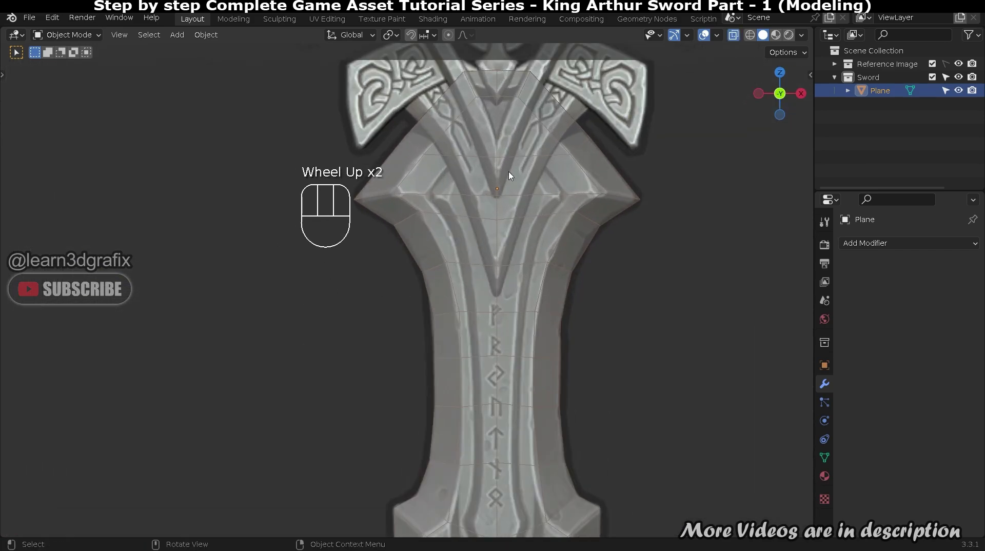
{"action": "key", "text": "Tab"}
{"action": "key", "text": "3"}
{"action": "left_click", "coordinate": [522, 145]}
{"action": "scroll", "coordinate": [523, 227], "scroll_direction": "down", "scroll_amount": 2}
{"action": "middle_click_drag", "start_coordinate": [523, 227], "coordinate": [523, 352], "text": "shift"}
{"action": "scroll", "coordinate": [523, 383], "scroll_direction": "up", "scroll_amount": 2}
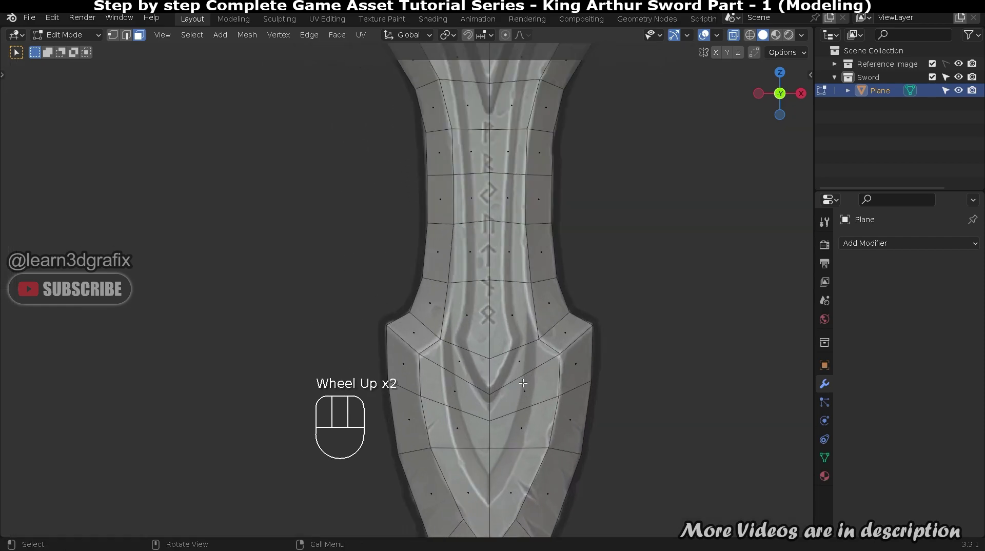
{"action": "left_click", "coordinate": [523, 383], "text": "ctrl"}
{"action": "left_click", "coordinate": [455, 387], "text": "ctrl"}
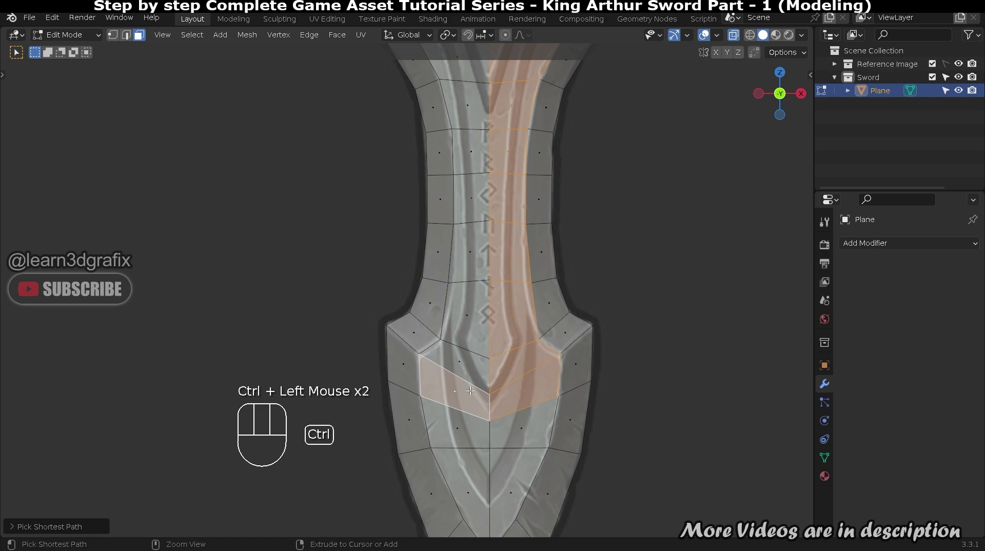
{"action": "scroll", "coordinate": [454, 388], "scroll_direction": "down", "scroll_amount": 3}
{"action": "middle_click_drag", "start_coordinate": [493, 97], "coordinate": [498, 193], "text": "shift"}
{"action": "left_click", "coordinate": [484, 156], "text": "ctrl"}
{"action": "scroll", "coordinate": [660, 200], "scroll_direction": "up", "scroll_amount": 1}
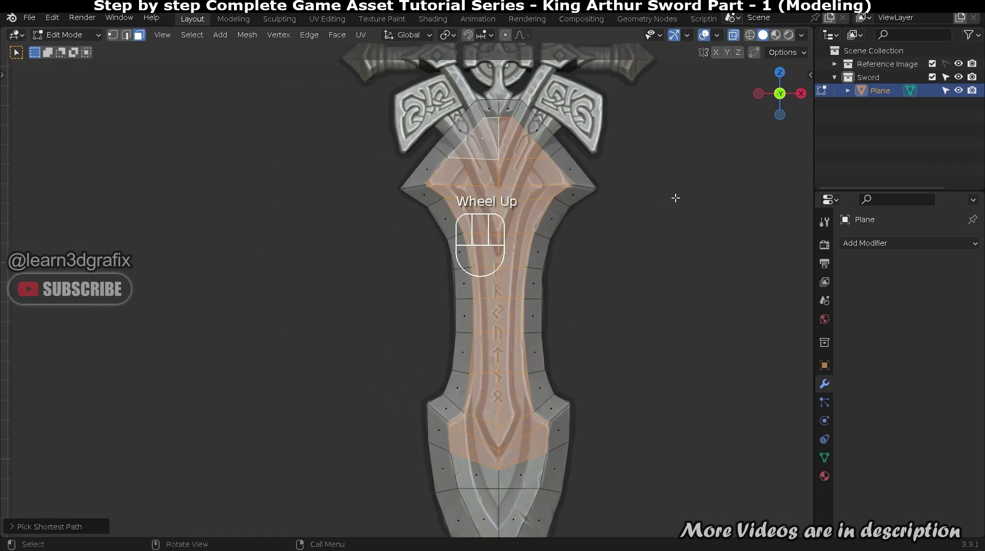
{"action": "key", "text": "i"}
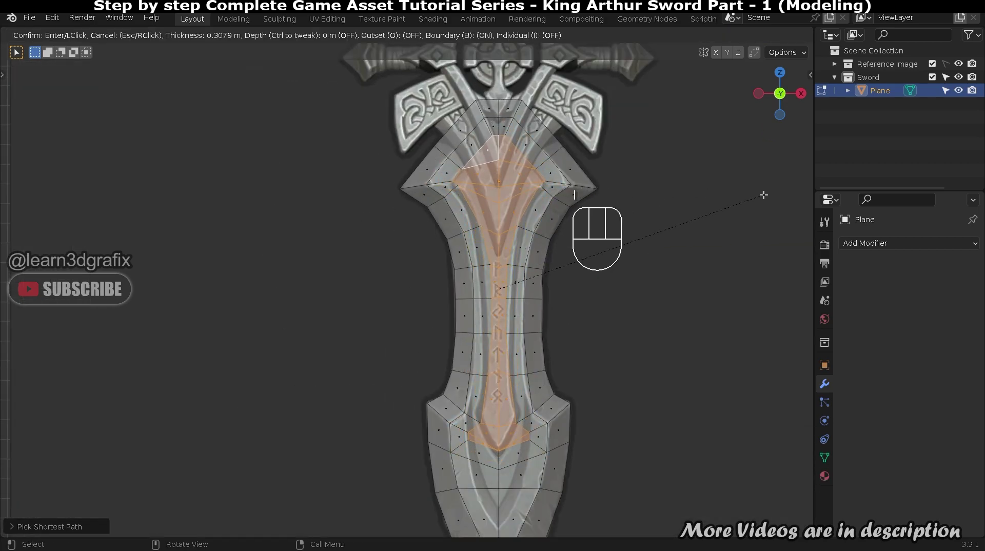
{"action": "left_click", "coordinate": [763, 197]}
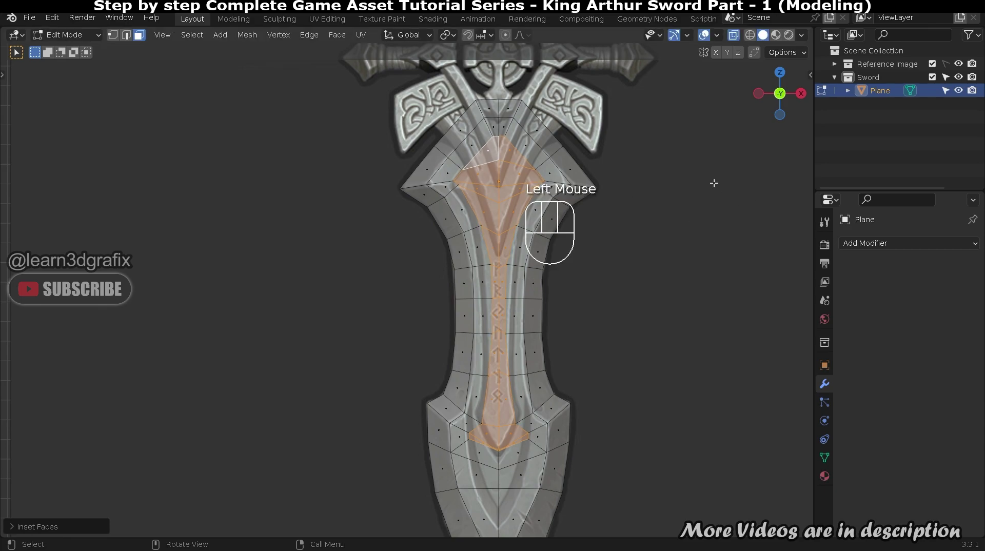
- Delete the vertices of the blade's left half, keeping the centre line and the right half
{"action": "scroll", "coordinate": [502, 154], "scroll_direction": "up", "scroll_amount": 3}
{"action": "middle_click_drag", "start_coordinate": [501, 154], "coordinate": [506, 202], "text": "shift"}
{"action": "scroll", "coordinate": [614, 239], "scroll_direction": "up", "scroll_amount": 1}
{"action": "key", "text": "1"}
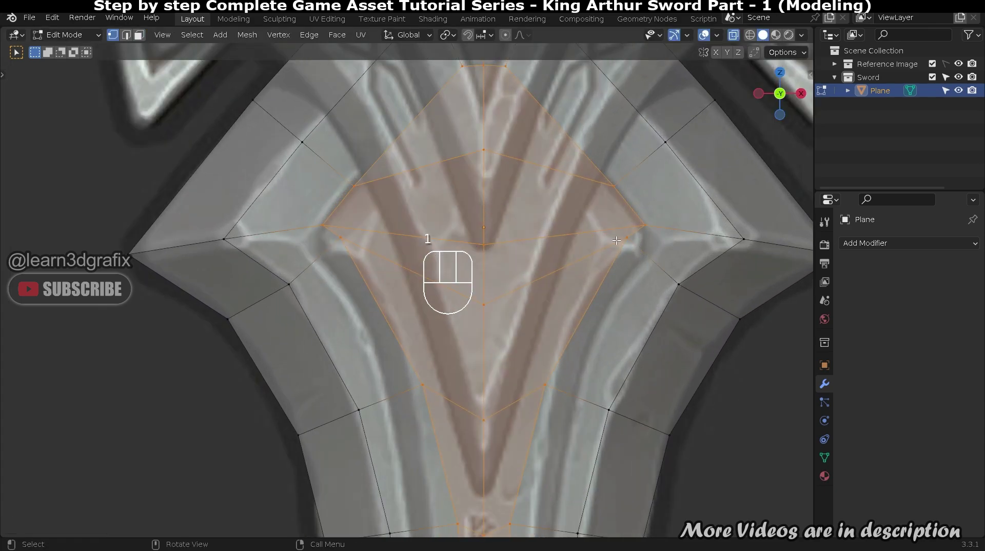
{"action": "left_click", "coordinate": [634, 243]}
{"action": "scroll", "coordinate": [634, 243], "scroll_direction": "down", "scroll_amount": 5}
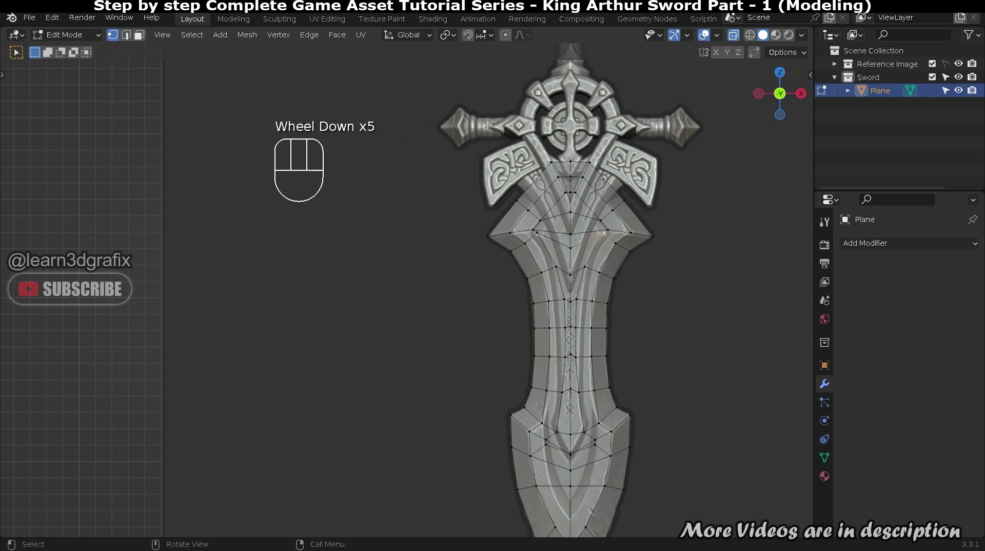
{"action": "left_click_drag", "start_coordinate": [458, 119], "coordinate": [567, 408]}
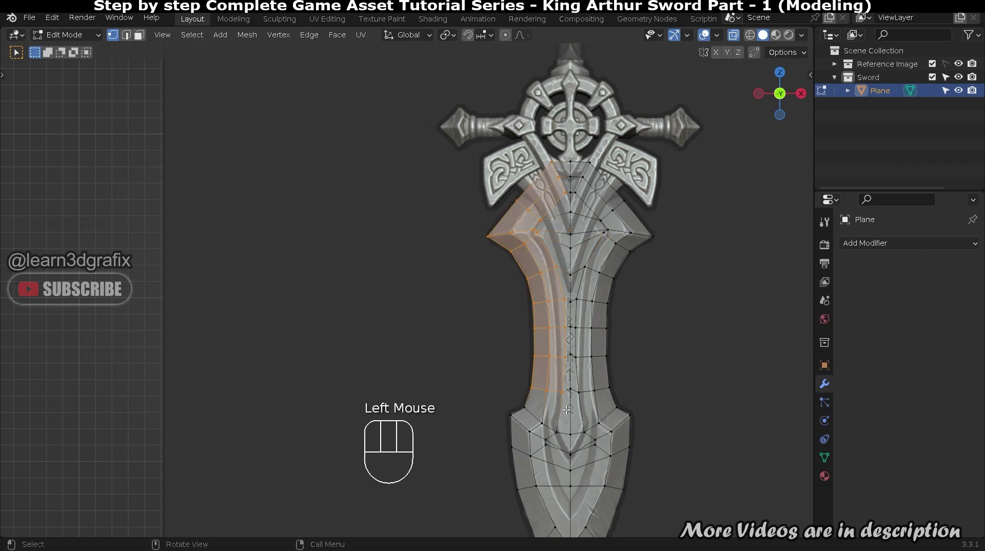
{"action": "middle_click_drag", "start_coordinate": [460, 398], "coordinate": [444, 256], "text": "shift"}
{"action": "left_click_drag", "start_coordinate": [444, 257], "coordinate": [549, 484], "text": "shift"}
{"action": "key", "text": "x"}
{"action": "left_click", "coordinate": [519, 409]}
- Align the new inset vertex at the upper flare with the reference and raise the centre-line vertex below that row
{"action": "scroll", "coordinate": [584, 306], "scroll_direction": "up", "scroll_amount": 3}
{"action": "middle_click_drag", "start_coordinate": [585, 306], "coordinate": [452, 508], "text": "shift"}
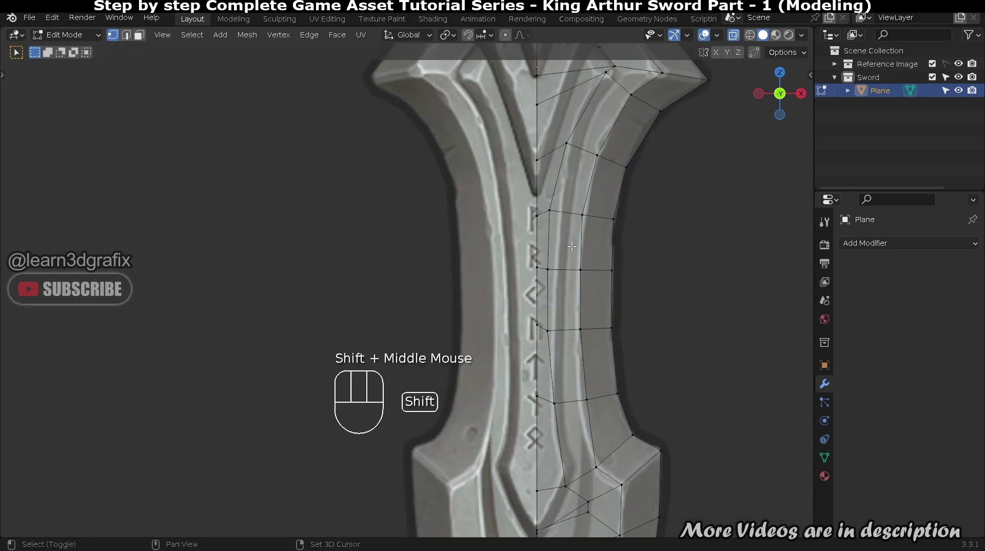
{"action": "scroll", "coordinate": [616, 226], "scroll_direction": "up", "scroll_amount": 3}
{"action": "key", "text": "g"}
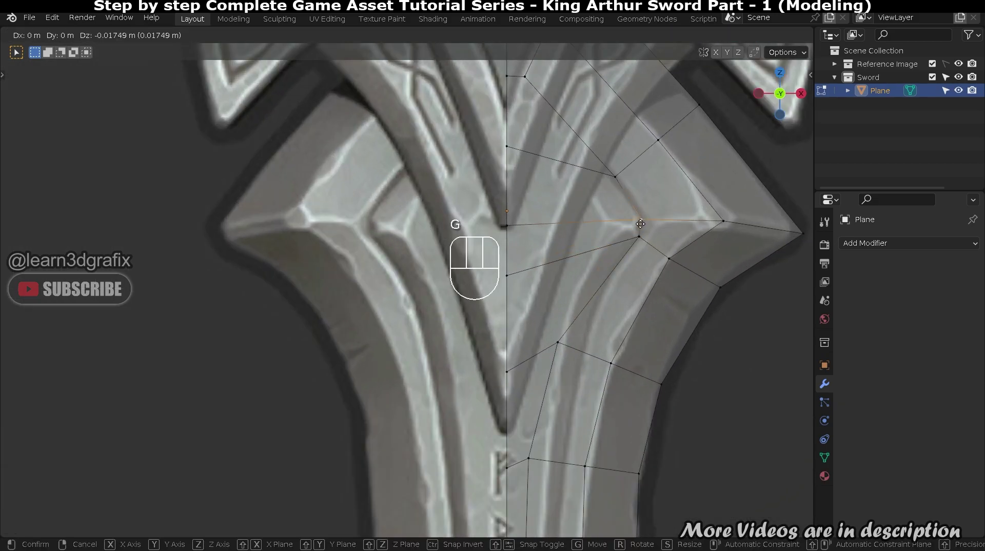
{"action": "left_click", "coordinate": [641, 238]}
{"action": "left_click", "coordinate": [507, 275]}
{"action": "key", "text": "g"}
{"action": "left_click", "coordinate": [506, 247]}
- Lower the inset vertex just below the upper flare's edge row slightly
{"action": "scroll", "coordinate": [541, 233], "scroll_direction": "down", "scroll_amount": 2}
{"action": "scroll", "coordinate": [623, 261], "scroll_direction": "up", "scroll_amount": 2}
{"action": "left_click", "coordinate": [543, 281]}
{"action": "key", "text": "g"}
{"action": "left_click", "coordinate": [540, 294]}
- Bevel the edge loop running across the blade to the upper flare's point by about 0.048 m
{"action": "key", "text": "2"}
{"action": "left_click", "coordinate": [595, 270], "text": "alt"}
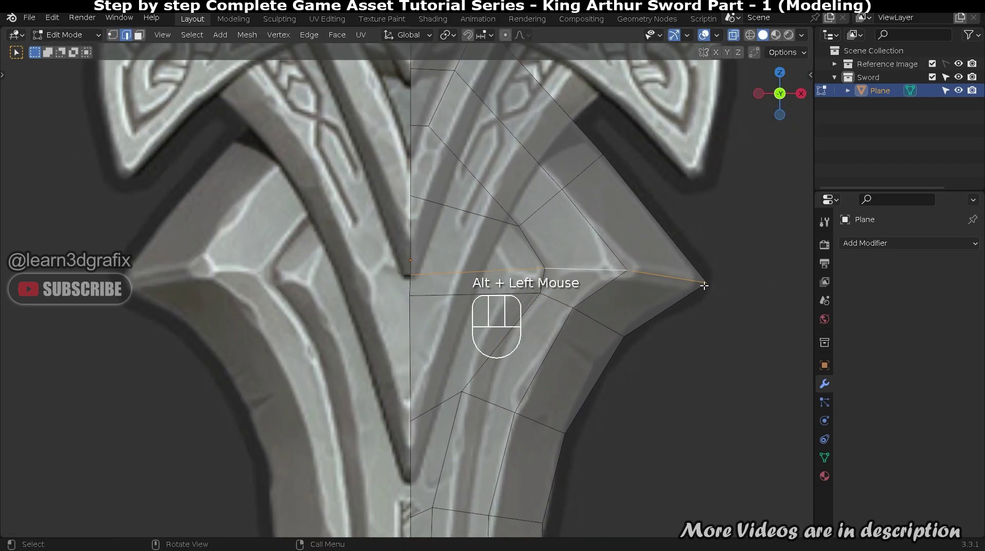
{"action": "key", "text": "ctrl+b"}
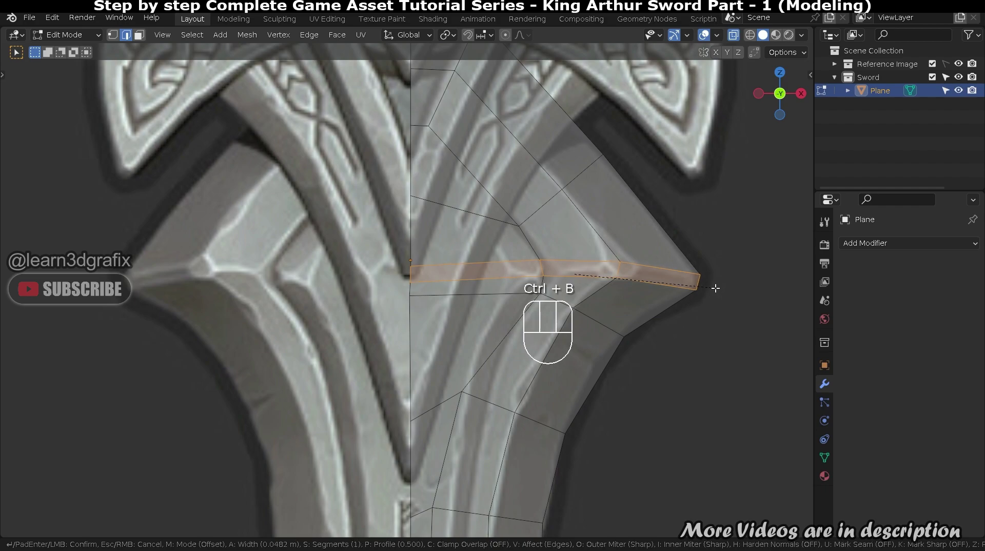
{"action": "left_click", "coordinate": [716, 288]}
{"action": "scroll", "coordinate": [600, 263], "scroll_direction": "up", "scroll_amount": 2}
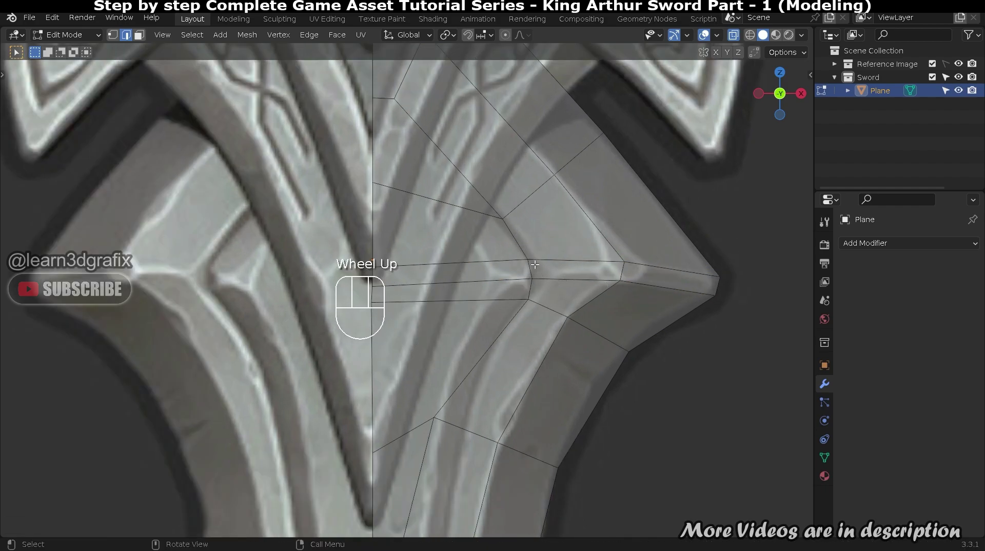
- Merge the bevel's paired inset vertices at their centre, and do the same for its paired centre-line vertices
{"action": "left_click", "coordinate": [533, 280], "text": "shift"}
{"action": "key", "text": "m"}
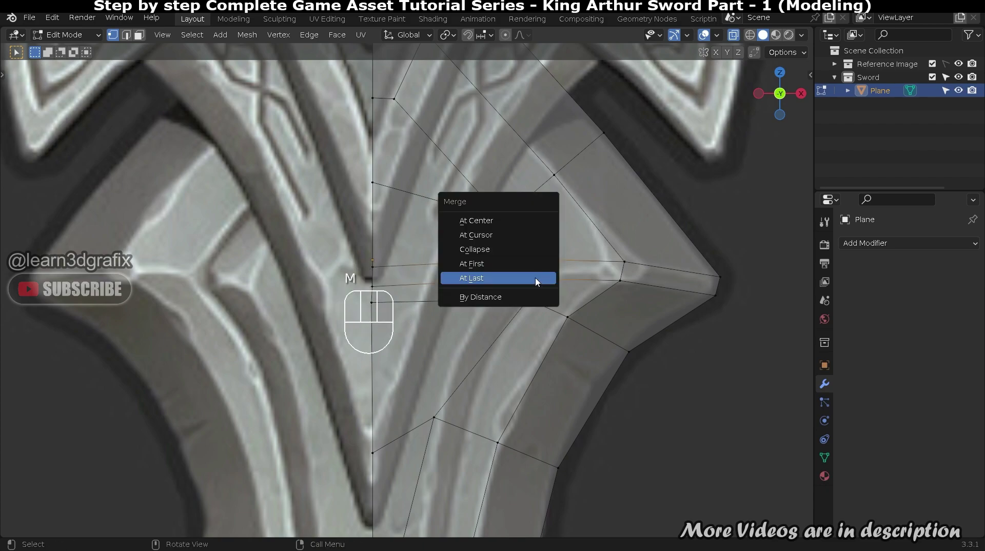
{"action": "left_click", "coordinate": [530, 220]}
{"action": "left_click", "coordinate": [373, 262], "text": "shift"}
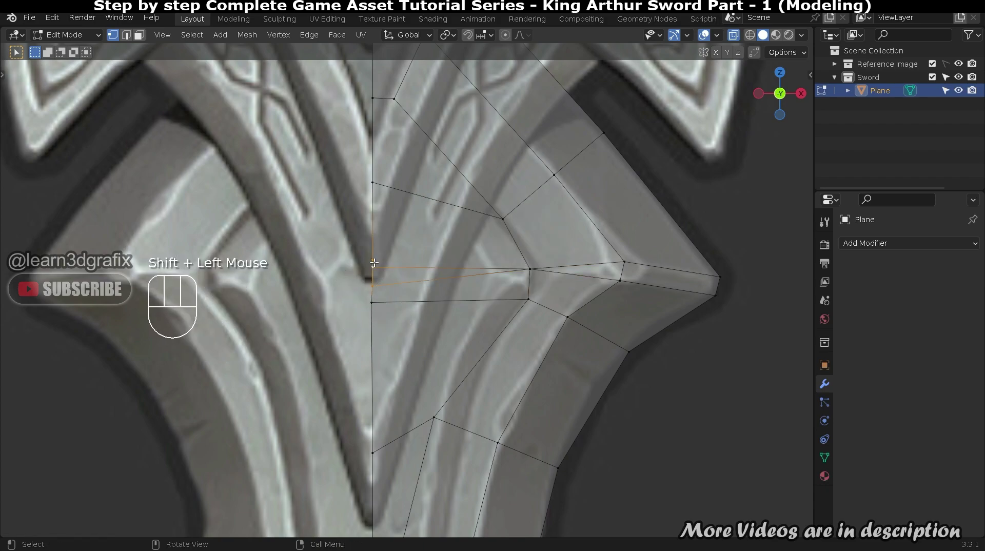
{"action": "key", "text": "m"}
{"action": "left_click", "coordinate": [359, 262]}
{"action": "scroll", "coordinate": [406, 277], "scroll_direction": "down", "scroll_amount": 1}
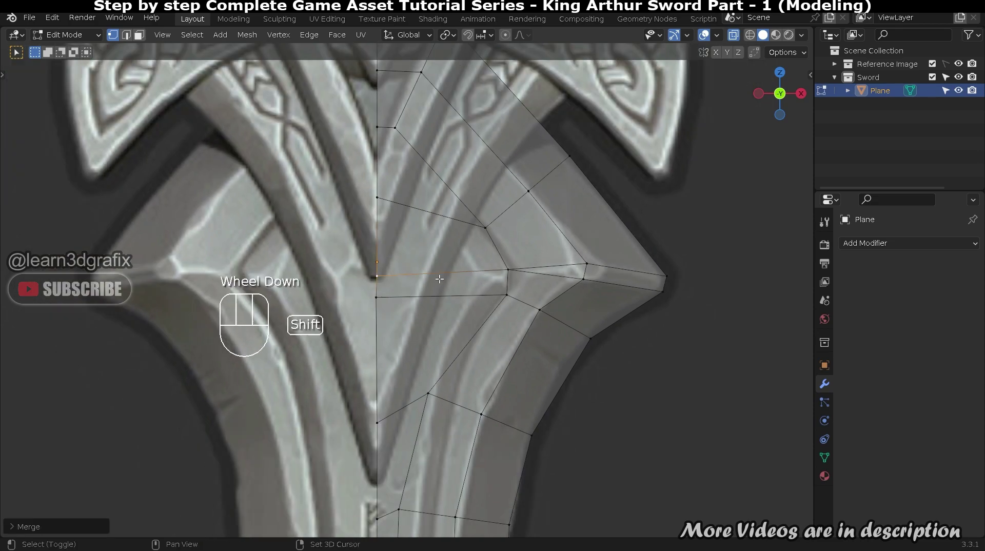
- Move the inset and bevel-edge vertices above the upper flare upward to follow the reference shapes
{"action": "middle_click_drag", "start_coordinate": [438, 282], "coordinate": [478, 271], "text": "shift"}
{"action": "scroll", "coordinate": [523, 251], "scroll_direction": "up", "scroll_amount": 1}
{"action": "middle_click_drag", "start_coordinate": [490, 210], "coordinate": [522, 336], "text": "shift"}
{"action": "left_click", "coordinate": [558, 336]}
{"action": "key", "text": "g"}
{"action": "left_click", "coordinate": [557, 292]}
{"action": "left_click", "coordinate": [609, 292]}
{"action": "key", "text": "g"}
{"action": "left_click", "coordinate": [612, 263]}
{"action": "left_click", "coordinate": [519, 291]}
{"action": "key", "text": "g"}
{"action": "scroll", "coordinate": [536, 250], "scroll_direction": "up", "scroll_amount": 1}
{"action": "left_click", "coordinate": [461, 267]}
{"action": "key", "text": "g"}
{"action": "left_click", "coordinate": [464, 269]}
- Raise the centre-line vertex of the row below the upper flare and move its inset vertex outward to the groove edge
{"action": "scroll", "coordinate": [555, 283], "scroll_direction": "down", "scroll_amount": 1}
{"action": "middle_click_drag", "start_coordinate": [556, 288], "coordinate": [556, 246], "text": "shift"}
{"action": "scroll", "coordinate": [557, 271], "scroll_direction": "down", "scroll_amount": 1, "text": "shift"}
{"action": "scroll", "coordinate": [555, 246], "scroll_direction": "up", "scroll_amount": 1}
{"action": "left_click", "coordinate": [506, 278]}
{"action": "key", "text": "g"}
{"action": "left_click", "coordinate": [505, 241]}
{"action": "left_click", "coordinate": [549, 257]}
{"action": "key", "text": "g"}
{"action": "left_click", "coordinate": [572, 271]}
- Add an edge loop across the blade between the two rows just below the upper flare and select its outer vertex
{"action": "key", "text": "ctrl+r"}
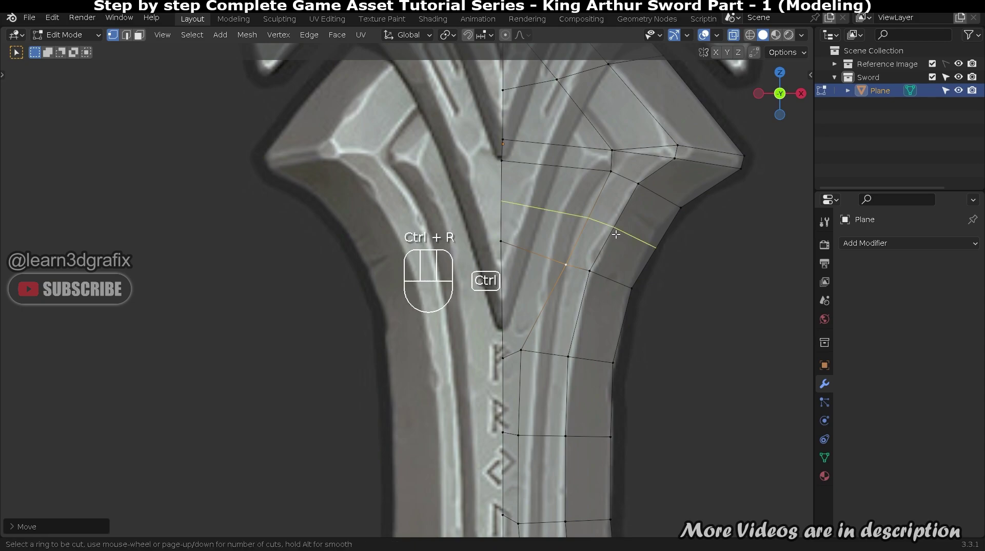
{"action": "left_click", "coordinate": [657, 245]}
{"action": "scroll", "coordinate": [670, 250], "scroll_direction": "up", "scroll_amount": 1}
{"action": "left_click", "coordinate": [669, 251]}
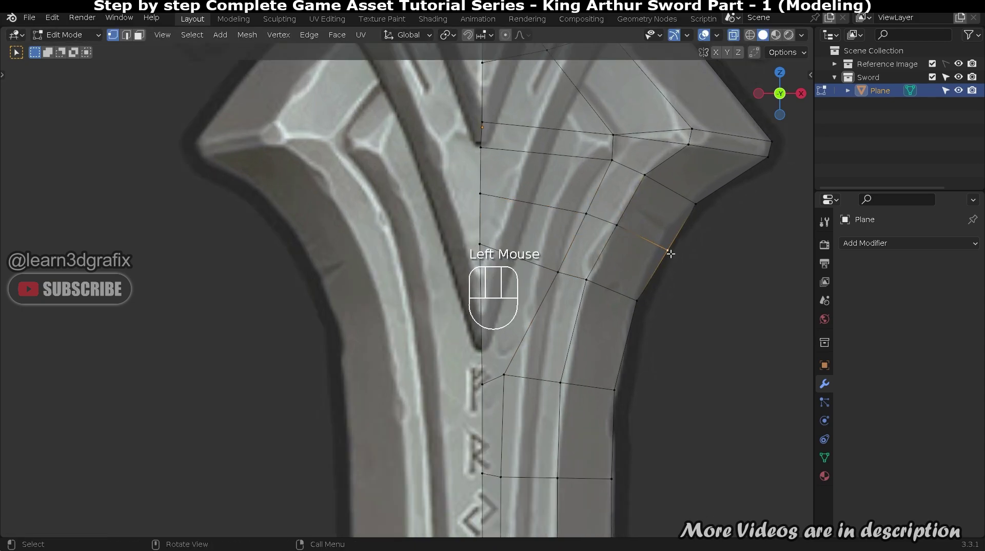
- Move the new loop's outer, inset and bevel-edge vertices below the upper flare to follow the reference contours
{"action": "key", "text": "g"}
{"action": "left_click", "coordinate": [658, 245]}
{"action": "left_click", "coordinate": [587, 213]}
{"action": "key", "text": "g"}
{"action": "left_click", "coordinate": [579, 209]}
{"action": "left_click", "coordinate": [617, 225]}
{"action": "key", "text": "g"}
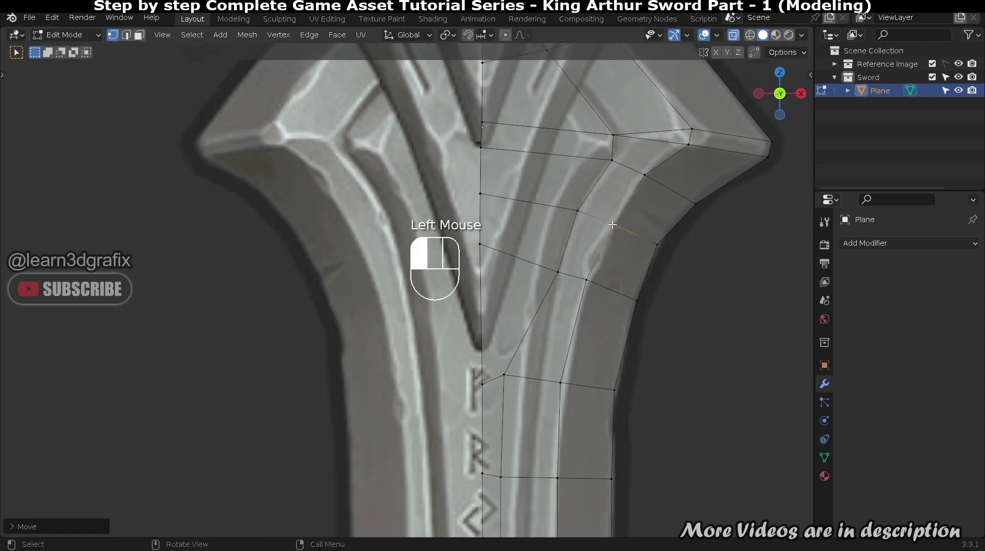
{"action": "left_click", "coordinate": [613, 224]}
- Move the inset vertices of the two upper rune rows outward to the edge of the central groove
{"action": "scroll", "coordinate": [506, 272], "scroll_direction": "down", "scroll_amount": 1}
{"action": "middle_click_drag", "start_coordinate": [506, 272], "coordinate": [496, 134], "text": "shift"}
{"action": "left_click", "coordinate": [490, 221]}
{"action": "key", "text": "g"}
{"action": "left_click", "coordinate": [522, 226]}
{"action": "left_click", "coordinate": [492, 303]}
{"action": "key", "text": "g"}
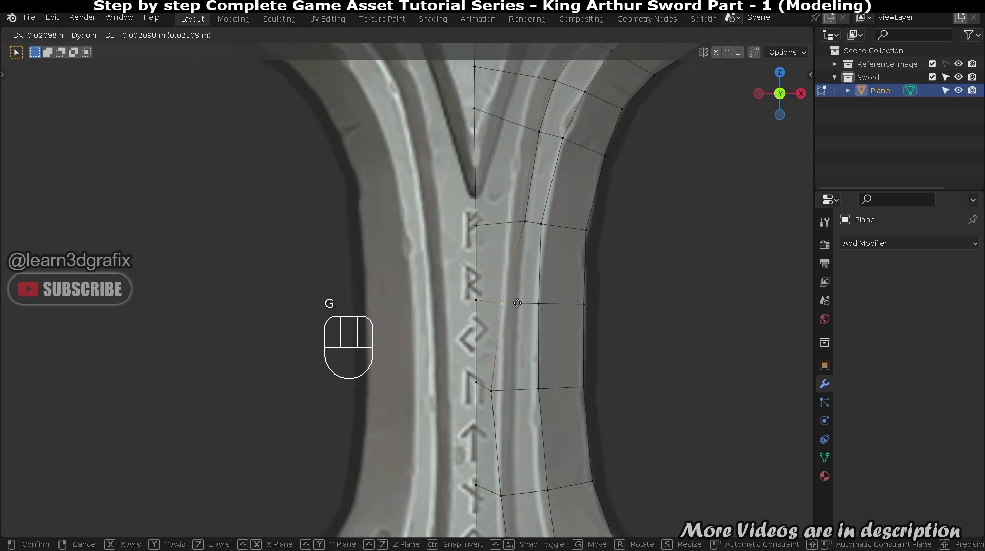
{"action": "left_click", "coordinate": [515, 303]}
- Move the inset vertices of the two lower rune rows outward to the edge of the central groove
{"action": "middle_click_drag", "start_coordinate": [530, 456], "coordinate": [511, 314], "text": "shift"}
{"action": "scroll", "coordinate": [488, 328], "scroll_direction": "up", "scroll_amount": 1}
{"action": "left_click", "coordinate": [469, 226]}
{"action": "key", "text": "g"}
{"action": "left_click", "coordinate": [476, 279]}
{"action": "key", "text": "g"}
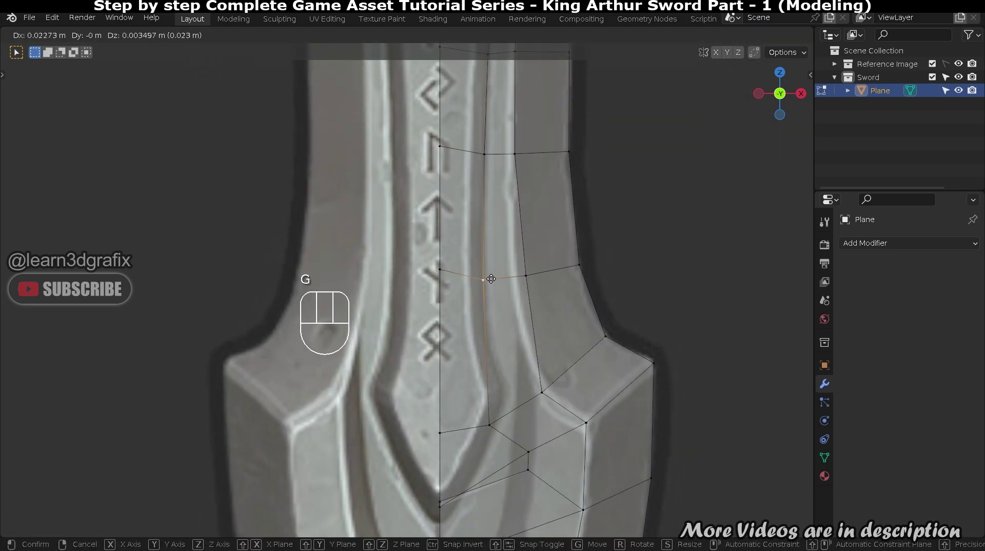
{"action": "left_click", "coordinate": [491, 281]}
- Raise the inset and centre-line vertices at the lower flare, placing the inset vertex on the groove's widest corner
{"action": "middle_click_drag", "start_coordinate": [500, 426], "coordinate": [486, 322], "text": "shift"}
{"action": "scroll", "coordinate": [486, 322], "scroll_direction": "up", "scroll_amount": 1}
{"action": "left_click", "coordinate": [484, 322]}
{"action": "key", "text": "g"}
{"action": "left_click", "coordinate": [499, 290]}
{"action": "left_click", "coordinate": [423, 334]}
{"action": "key", "text": "g"}
{"action": "left_click", "coordinate": [435, 282]}
{"action": "scroll", "coordinate": [444, 282], "scroll_direction": "down", "scroll_amount": 3}
{"action": "scroll", "coordinate": [462, 283], "scroll_direction": "up", "scroll_amount": 3}
{"action": "middle_click_drag", "start_coordinate": [487, 293], "coordinate": [486, 314], "text": "shift"}
{"action": "left_click", "coordinate": [492, 316]}
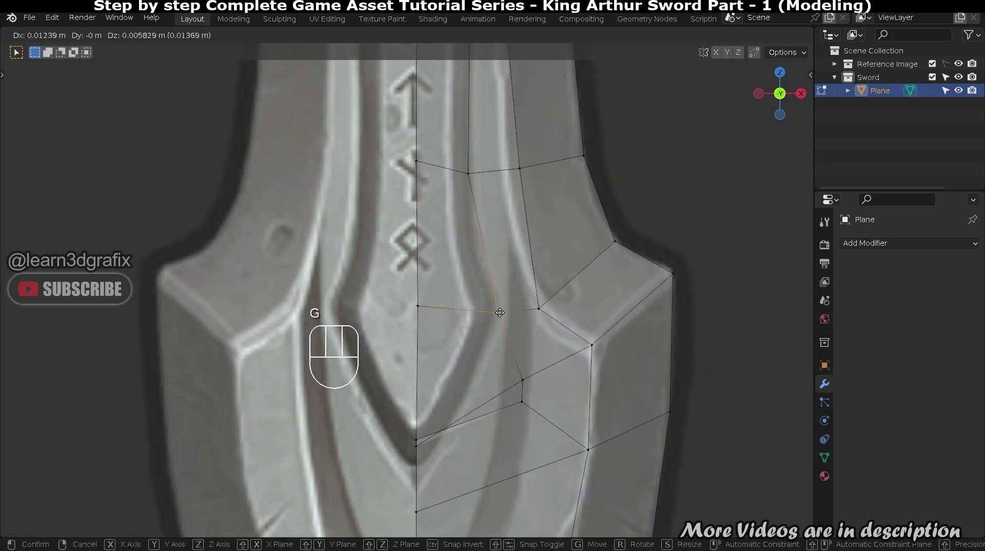
- Move the centre-line vertex at the groove's lower point down to the reference's pointed tip
{"action": "scroll", "coordinate": [411, 312], "scroll_direction": "down", "scroll_amount": 2}
{"action": "scroll", "coordinate": [512, 323], "scroll_direction": "up", "scroll_amount": 1}
{"action": "left_click", "coordinate": [418, 355]}
{"action": "key", "text": "g"}
{"action": "left_click", "coordinate": [421, 355]}
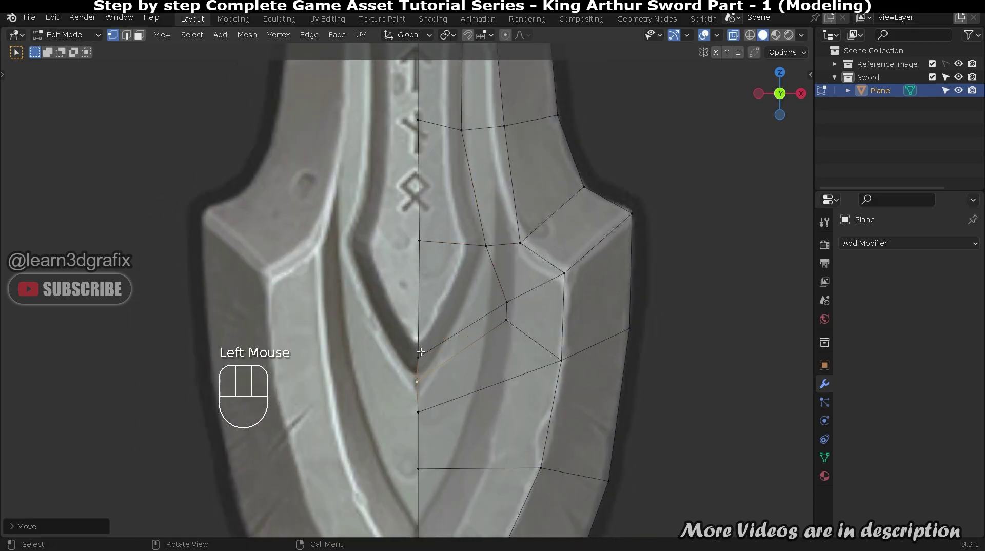
- Raise the centre-line vertex above the groove's lower point and move its inset vertex inward onto the groove's tapering edge
{"action": "middle_click_drag", "start_coordinate": [436, 355], "coordinate": [615, 324], "text": "shift"}
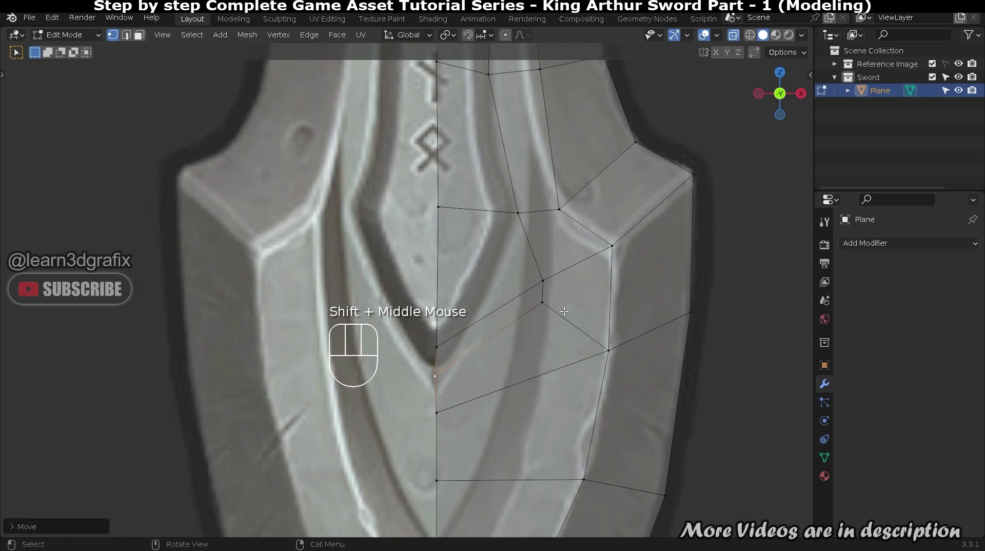
{"action": "scroll", "coordinate": [546, 300], "scroll_direction": "down", "scroll_amount": 2}
{"action": "scroll", "coordinate": [529, 267], "scroll_direction": "up", "scroll_amount": 2}
{"action": "scroll", "coordinate": [508, 218], "scroll_direction": "down", "scroll_amount": 2}
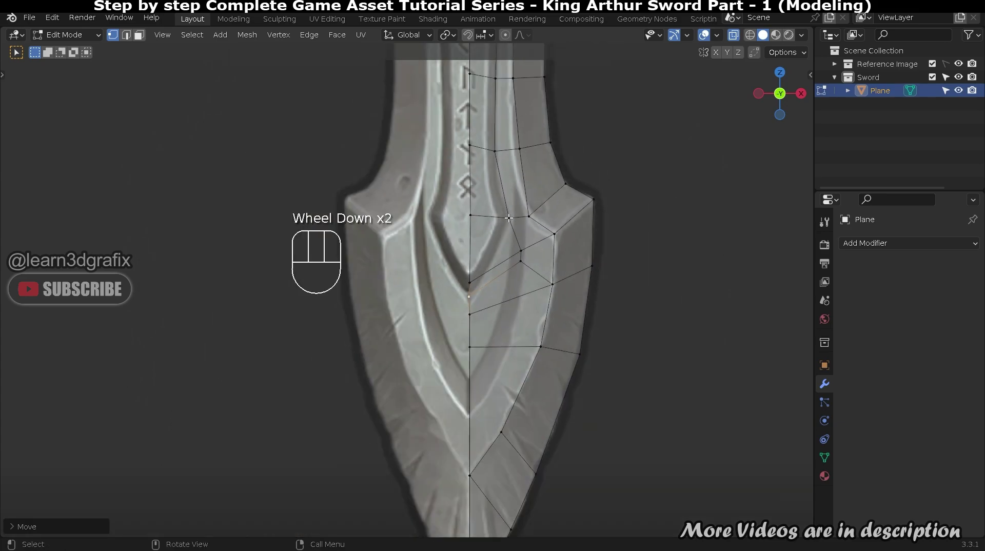
{"action": "scroll", "coordinate": [509, 218], "scroll_direction": "up", "scroll_amount": 3}
{"action": "left_click", "coordinate": [453, 338]}
{"action": "key", "text": "g"}
{"action": "left_click", "coordinate": [521, 308]}
{"action": "left_click", "coordinate": [537, 303]}
{"action": "key", "text": "g"}
{"action": "left_click", "coordinate": [484, 334]}
- Align the centre-line and inset vertices at the groove's point with the reference, and refine the inset vertex just above them
{"action": "left_click", "coordinate": [454, 363]}
{"action": "key", "text": "g"}
{"action": "left_click", "coordinate": [456, 355]}
{"action": "left_click", "coordinate": [483, 332]}
{"action": "key", "text": "g"}
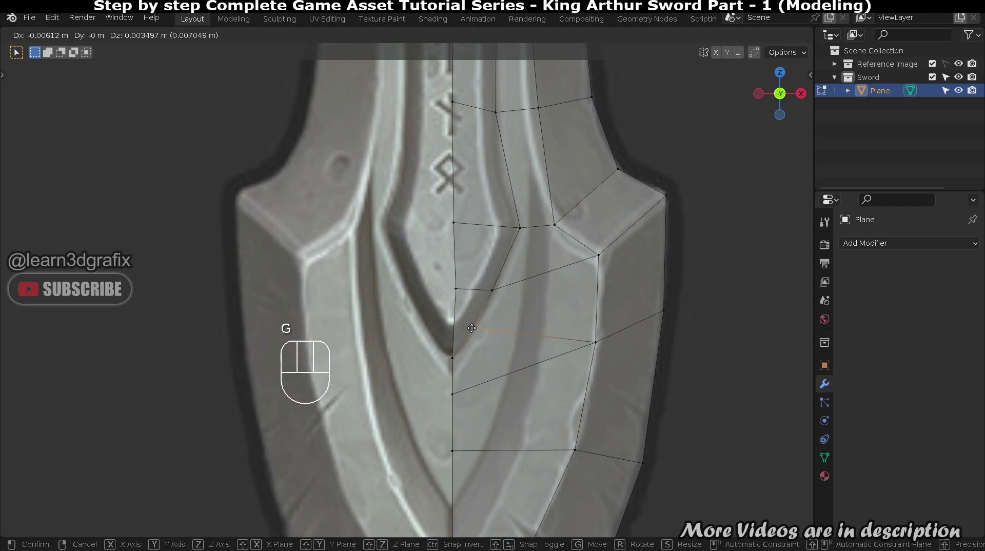
{"action": "left_click", "coordinate": [472, 328]}
{"action": "scroll", "coordinate": [471, 328], "scroll_direction": "down", "scroll_amount": 2}
{"action": "scroll", "coordinate": [494, 251], "scroll_direction": "up", "scroll_amount": 2}
{"action": "left_click", "coordinate": [510, 280]}
{"action": "middle_click_drag", "start_coordinate": [484, 318], "coordinate": [536, 273], "text": "shift"}
{"action": "key", "text": "g"}
{"action": "left_click", "coordinate": [512, 269]}
- Knife-cut an edge from the inset vertex near the groove's lower point across to the centre line
{"action": "scroll", "coordinate": [515, 274], "scroll_direction": "up", "scroll_amount": 1}
{"action": "scroll", "coordinate": [504, 306], "scroll_direction": "up", "scroll_amount": 1}
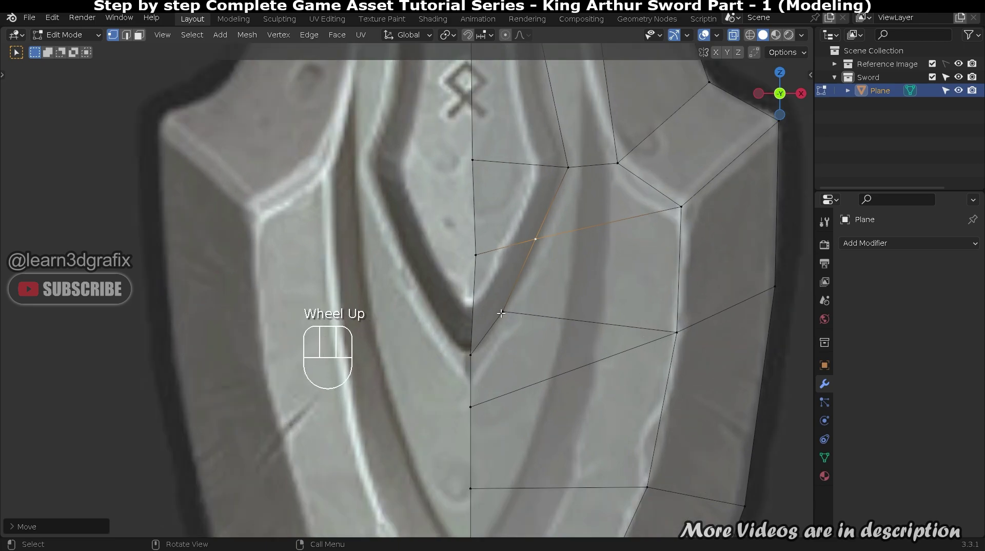
{"action": "key", "text": "k"}
{"action": "left_click", "coordinate": [473, 310]}
{"action": "key", "text": "Return"}
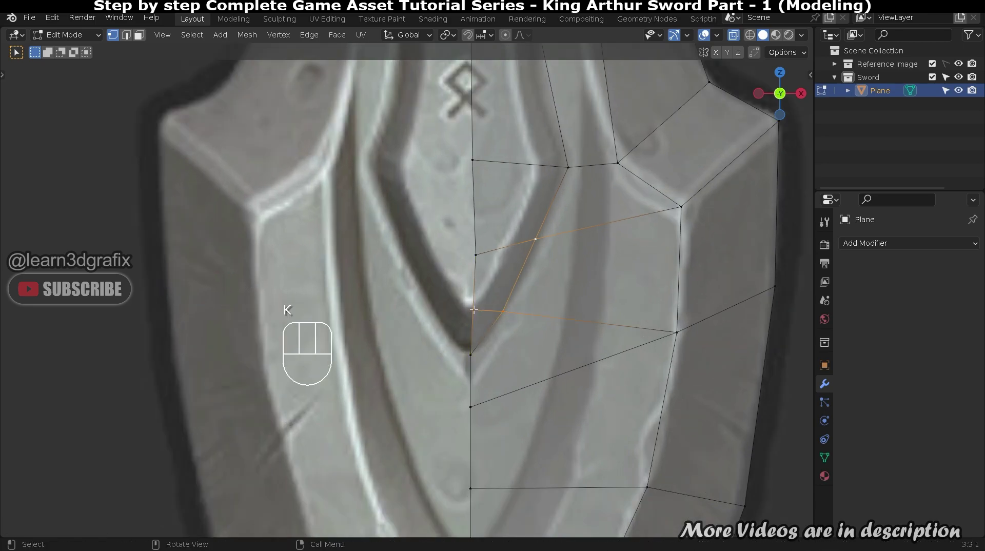
- Add an edge loop across the blade just above the lower flare and move its inset vertex inward to the groove edge
{"action": "middle_click_drag", "start_coordinate": [503, 346], "coordinate": [488, 336], "text": "shift"}
{"action": "scroll", "coordinate": [488, 335], "scroll_direction": "down", "scroll_amount": 3}
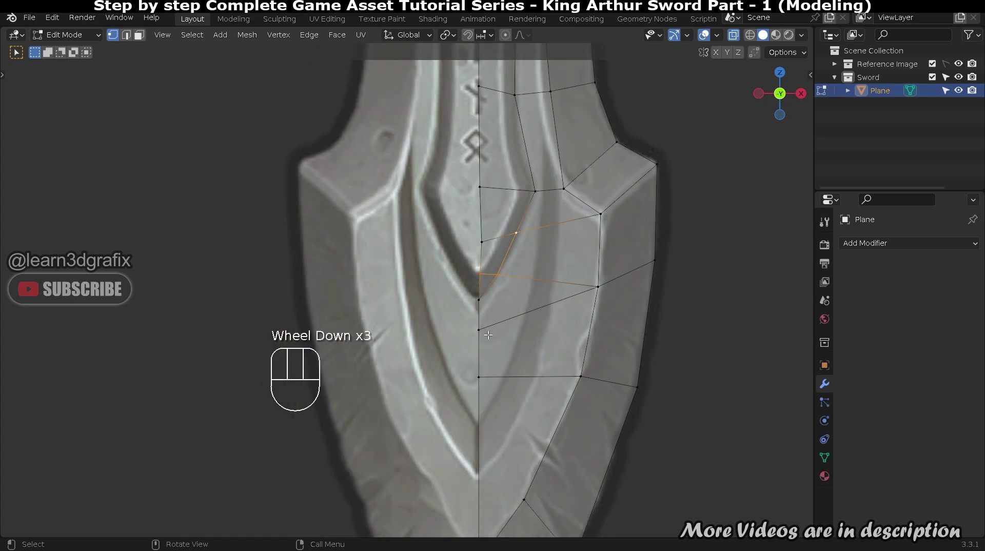
{"action": "scroll", "coordinate": [489, 283], "scroll_direction": "up", "scroll_amount": 1}
{"action": "scroll", "coordinate": [490, 283], "scroll_direction": "down", "scroll_amount": 1}
{"action": "middle_click_drag", "start_coordinate": [528, 193], "coordinate": [528, 346], "text": "shift"}
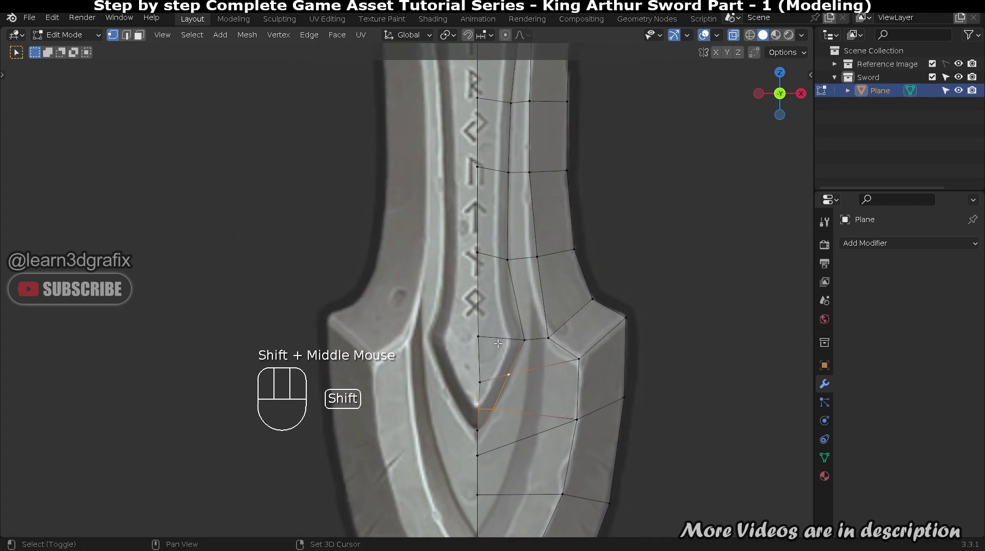
{"action": "scroll", "coordinate": [527, 347], "scroll_direction": "up", "scroll_amount": 2}
{"action": "key", "text": "ctrl+r"}
{"action": "left_click", "coordinate": [523, 296]}
{"action": "key", "text": "g"}
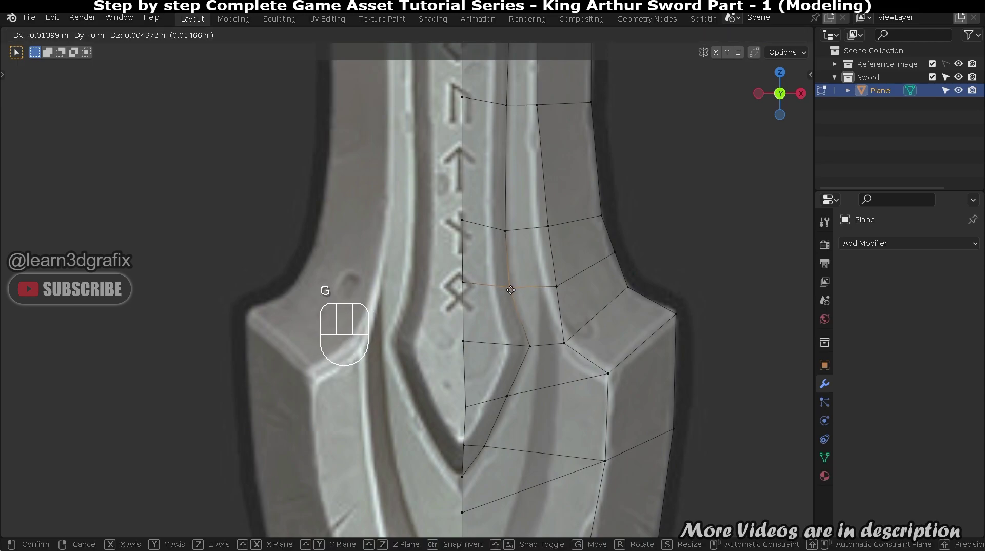
{"action": "left_click", "coordinate": [510, 290]}
- Move the bevel-edge vertices of the new loop and the row above it inward onto the reference ridge
{"action": "left_click", "coordinate": [556, 285]}
{"action": "key", "text": "g"}
{"action": "left_click", "coordinate": [547, 283]}
{"action": "middle_click_drag", "start_coordinate": [557, 271], "coordinate": [567, 370], "text": "shift"}
{"action": "left_click", "coordinate": [561, 323]}
{"action": "key", "text": "g"}
{"action": "left_click", "coordinate": [554, 325]}
- Move the bevel-edge vertex beside the uppermost rune outward onto the reference ridge
{"action": "scroll", "coordinate": [545, 309], "scroll_direction": "down", "scroll_amount": 3}
{"action": "middle_click_drag", "start_coordinate": [550, 318], "coordinate": [514, 380], "text": "shift"}
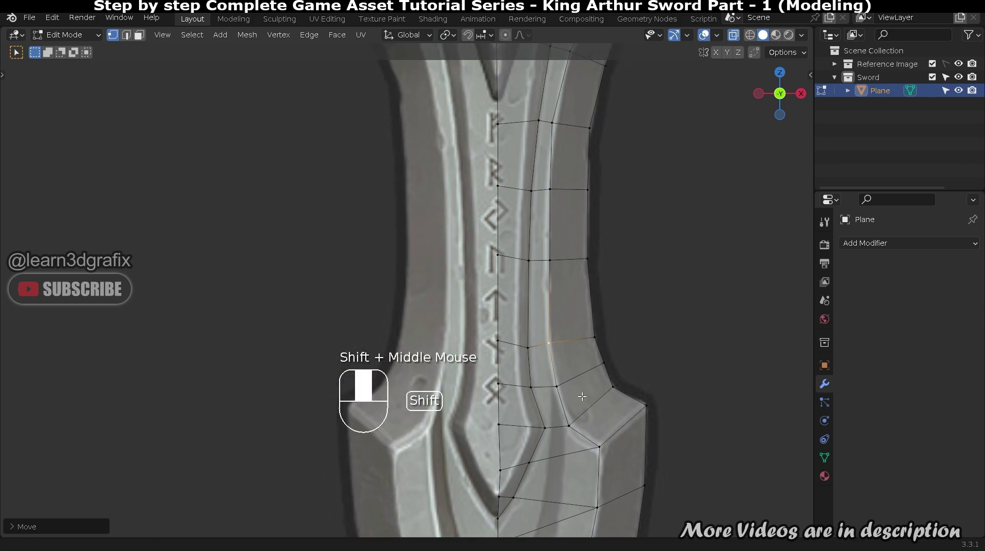
{"action": "scroll", "coordinate": [550, 272], "scroll_direction": "up", "scroll_amount": 2}
{"action": "middle_click_drag", "start_coordinate": [549, 272], "coordinate": [552, 290], "text": "shift"}
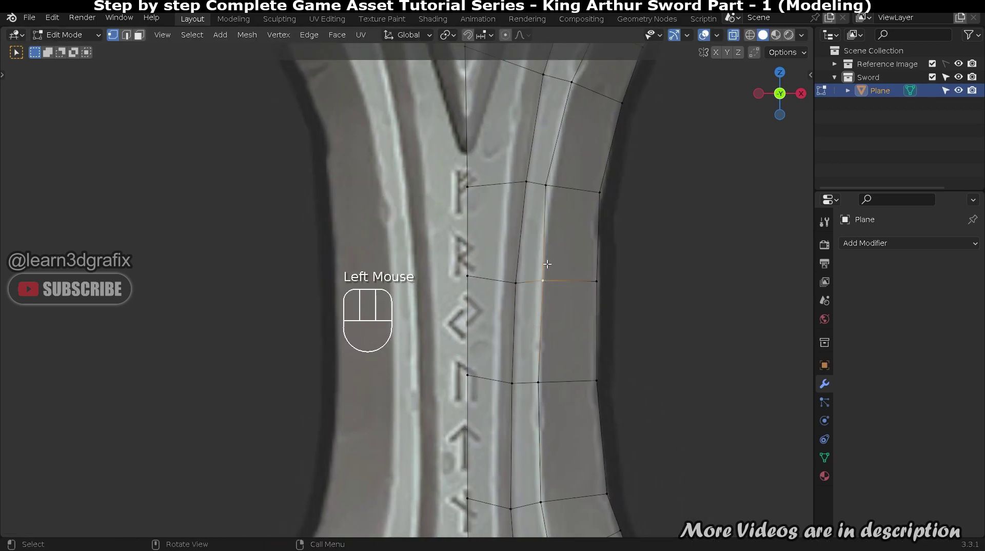
{"action": "left_click", "coordinate": [548, 188]}
{"action": "key", "text": "g"}
{"action": "left_click", "coordinate": [558, 190]}
- Examine the half blade's edge flow from the upper flare to the lower flare against the reference
{"action": "middle_click_drag", "start_coordinate": [558, 191], "coordinate": [528, 389], "text": "shift"}
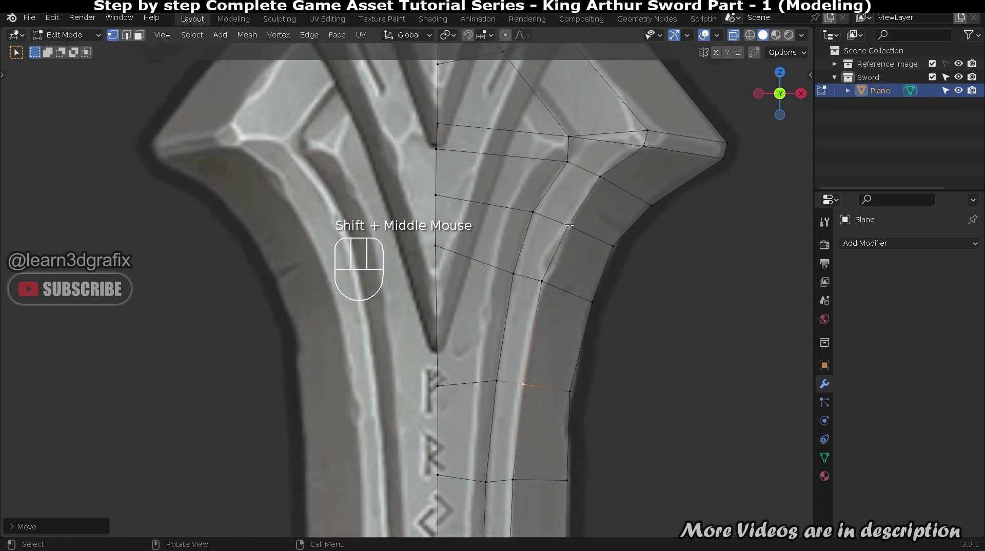
{"action": "scroll", "coordinate": [616, 369], "scroll_direction": "down", "scroll_amount": 1}
{"action": "scroll", "coordinate": [575, 369], "scroll_direction": "up", "scroll_amount": 2, "text": "shift"}
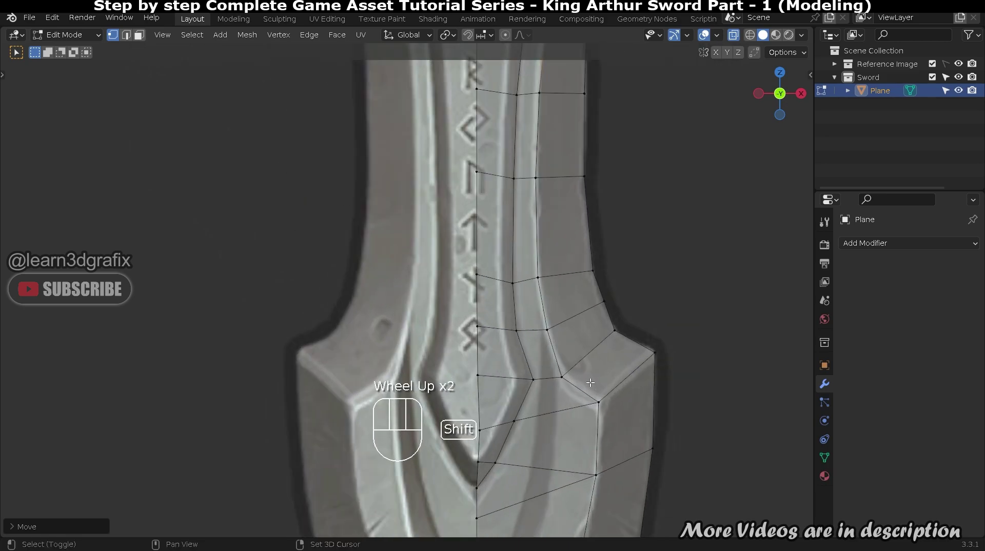
{"action": "scroll", "coordinate": [569, 350], "scroll_direction": "up", "scroll_amount": 1}
{"action": "scroll", "coordinate": [569, 350], "scroll_direction": "down", "scroll_amount": 1}
{"action": "middle_click_drag", "start_coordinate": [568, 349], "coordinate": [527, 340], "text": "shift"}
{"action": "scroll", "coordinate": [582, 359], "scroll_direction": "down", "scroll_amount": 1}
{"action": "scroll", "coordinate": [528, 340], "scroll_direction": "up", "scroll_amount": 2}
{"action": "scroll", "coordinate": [524, 228], "scroll_direction": "up", "scroll_amount": 1}
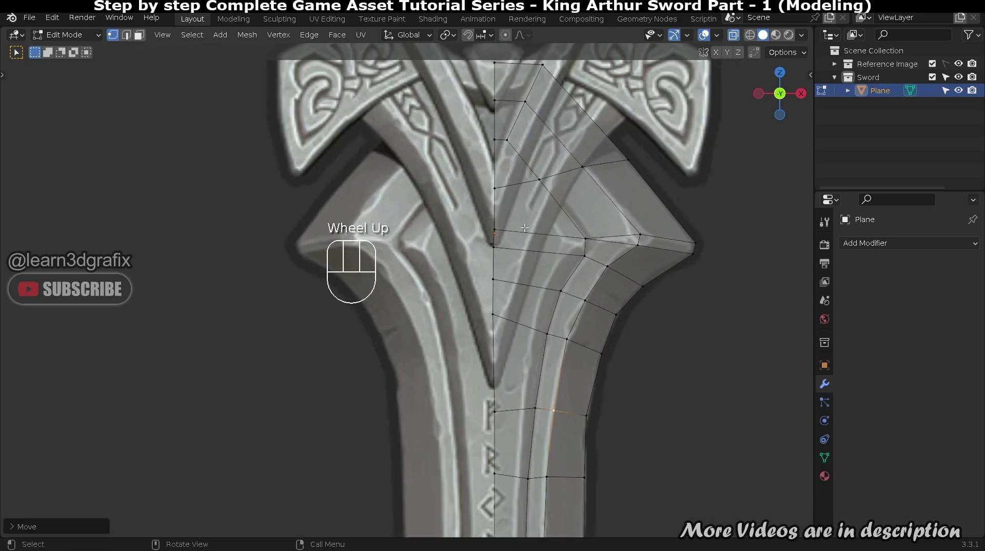
- Add a Mirror modifier on the X axis to the blade with Clipping enabled
{"action": "key", "text": "Tab"}
{"action": "scroll", "coordinate": [526, 236], "scroll_direction": "down", "scroll_amount": 1}
{"action": "left_click", "coordinate": [887, 245]}
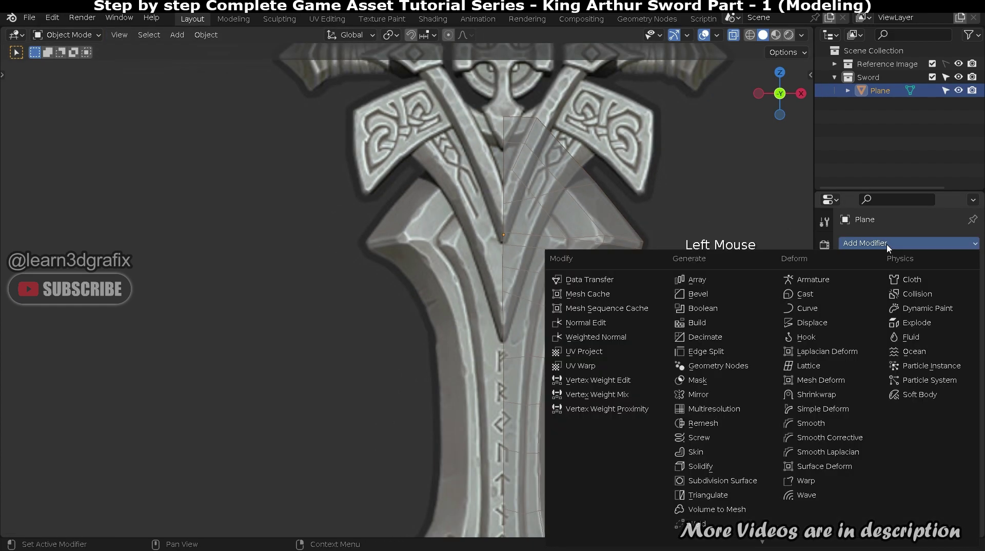
{"action": "left_click", "coordinate": [729, 395]}
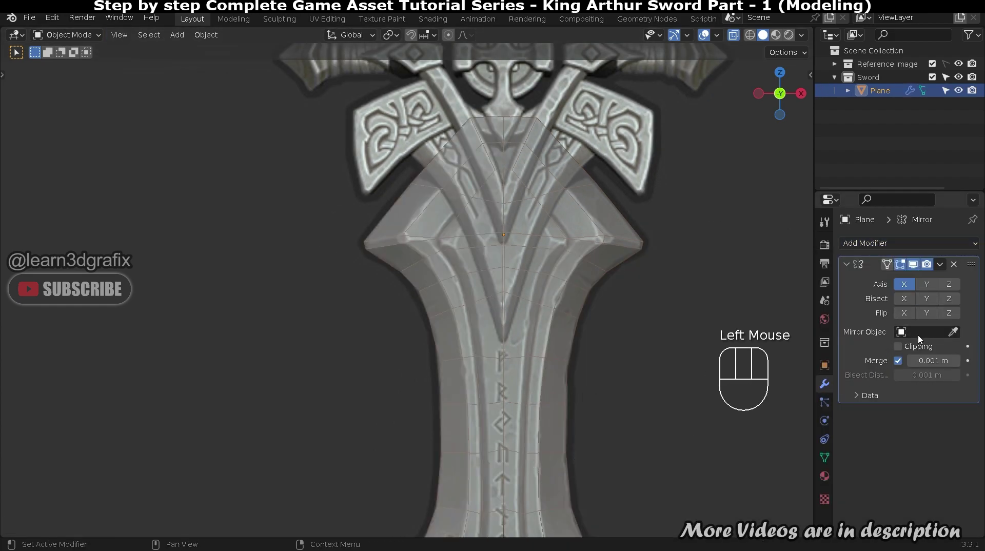
- Snap the two off-centre vertices inside the groove near the lower flare onto the mirror seam
{"action": "key", "text": "Tab"}
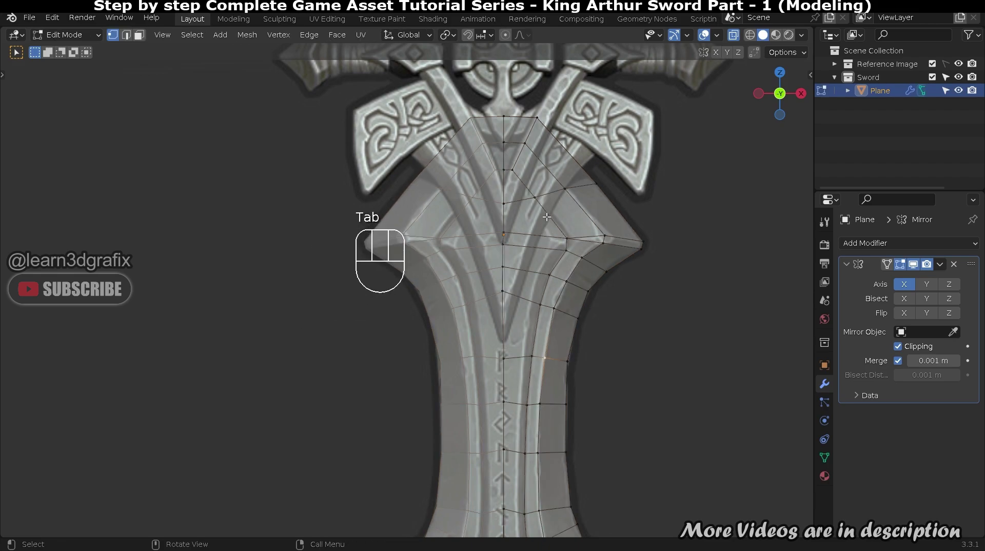
{"action": "middle_click_drag", "start_coordinate": [505, 215], "coordinate": [527, 284], "text": "shift"}
{"action": "scroll", "coordinate": [527, 284], "scroll_direction": "up", "scroll_amount": 4}
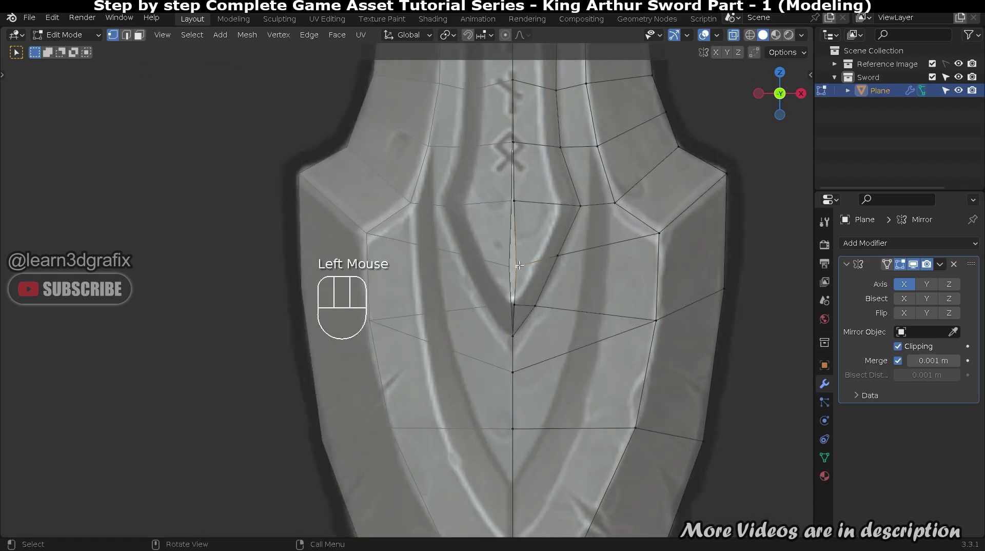
{"action": "key", "text": "g"}
{"action": "left_click", "coordinate": [512, 266]}
{"action": "left_click", "coordinate": [511, 200]}
{"action": "key", "text": "g"}
{"action": "left_click", "coordinate": [512, 200]}
- Snap the centre-line vertices near the groove's lower point and at the lowest rune onto the mirror seam
{"action": "left_click", "coordinate": [514, 306]}
{"action": "left_click_drag", "start_coordinate": [523, 305], "coordinate": [516, 305]}
{"action": "middle_click_drag", "start_coordinate": [514, 143], "coordinate": [523, 205], "text": "shift"}
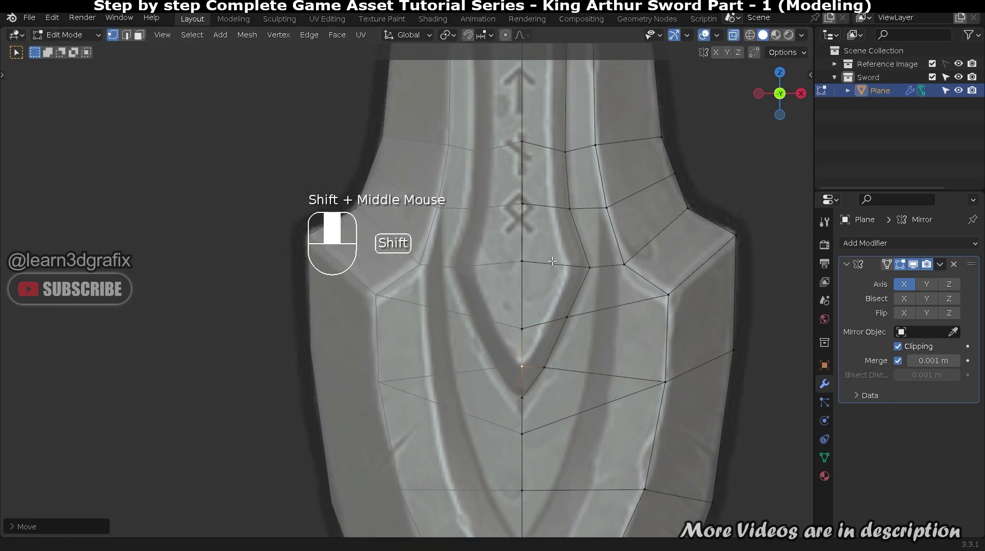
{"action": "left_click", "coordinate": [522, 204]}
{"action": "scroll", "coordinate": [534, 169], "scroll_direction": "down", "scroll_amount": 1}
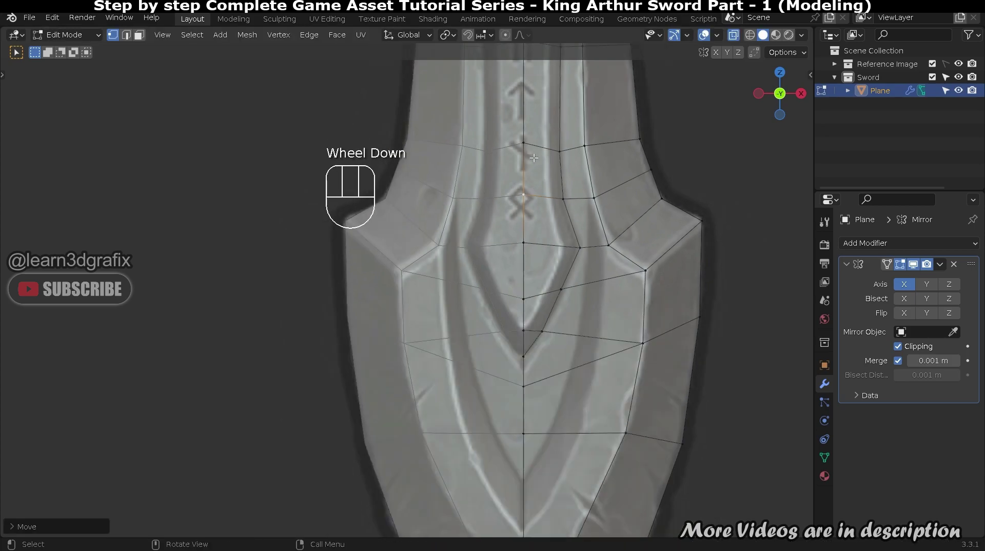
- Check the centre-line vertices between the groove's lower point and the blade tip for gaps along the mirror seam
{"action": "middle_click_drag", "start_coordinate": [518, 482], "coordinate": [534, 97], "text": "shift"}
{"action": "scroll", "coordinate": [542, 292], "scroll_direction": "up", "scroll_amount": 4}
{"action": "middle_click_drag", "start_coordinate": [541, 296], "coordinate": [552, 65], "text": "shift"}
{"action": "scroll", "coordinate": [560, 389], "scroll_direction": "down", "scroll_amount": 2}
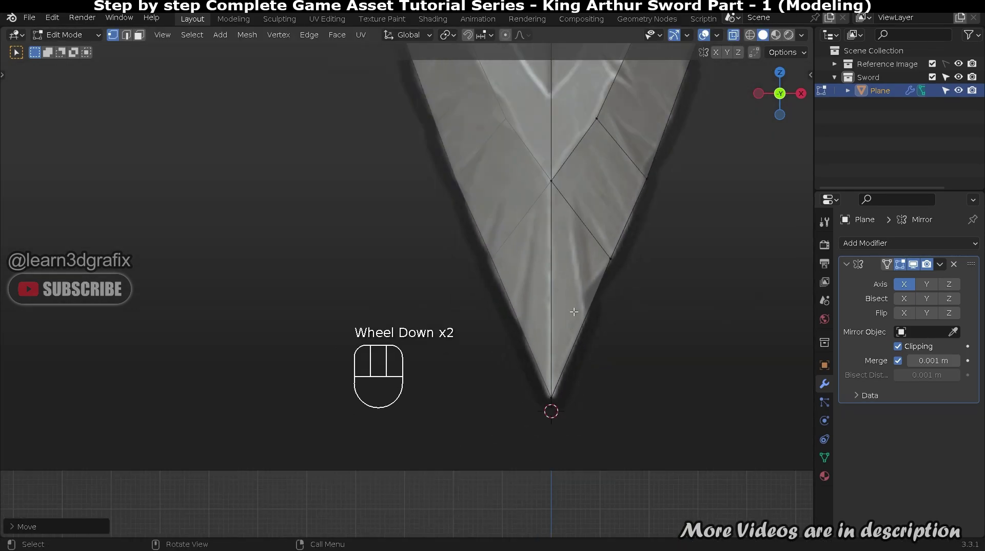
{"action": "middle_click_drag", "start_coordinate": [560, 389], "coordinate": [564, 514], "text": "shift"}
{"action": "scroll", "coordinate": [567, 359], "scroll_direction": "up", "scroll_amount": 2}
{"action": "key", "text": "g"}
{"action": "right_click", "coordinate": [570, 332]}
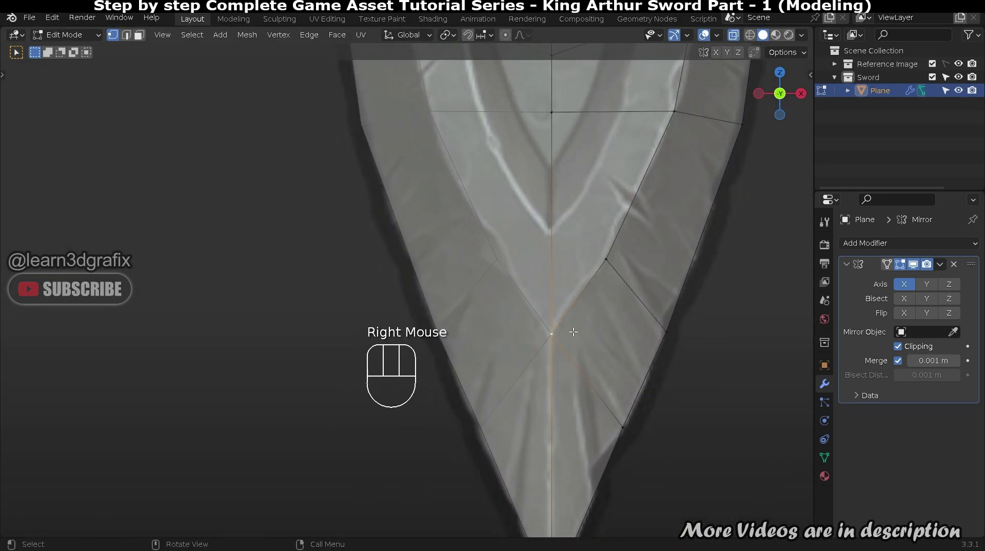
- Snap the centre-line vertex just above the upper V-shaped point onto the mirror seam
{"action": "scroll", "coordinate": [571, 333], "scroll_direction": "down", "scroll_amount": 2}
{"action": "middle_click_drag", "start_coordinate": [555, 205], "coordinate": [538, 354], "text": "shift"}
{"action": "scroll", "coordinate": [541, 307], "scroll_direction": "up", "scroll_amount": 1}
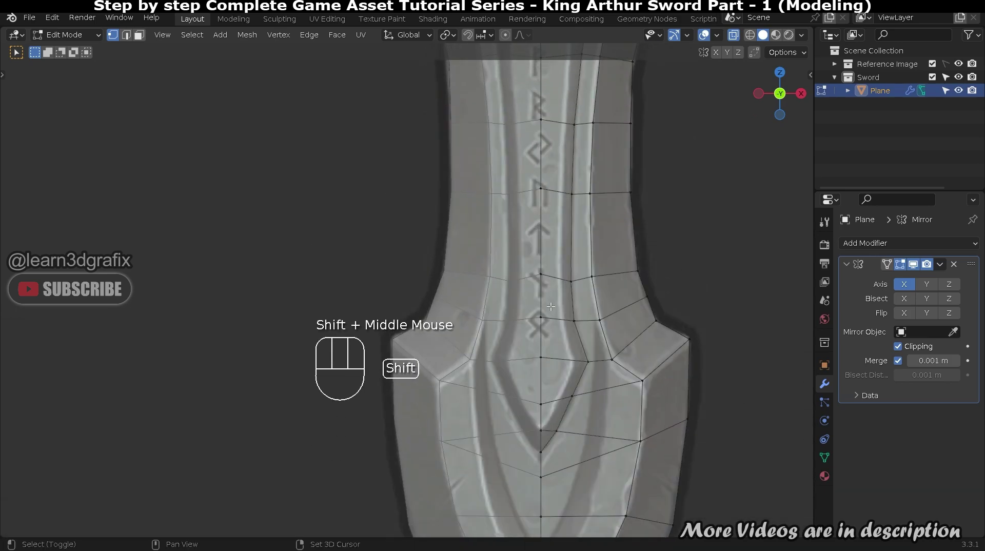
{"action": "middle_click_drag", "start_coordinate": [536, 287], "coordinate": [535, 344], "text": "shift"}
{"action": "middle_click_drag", "start_coordinate": [535, 277], "coordinate": [533, 334], "text": "shift"}
{"action": "middle_click_drag", "start_coordinate": [533, 257], "coordinate": [532, 306], "text": "shift"}
{"action": "scroll", "coordinate": [532, 305], "scroll_direction": "up", "scroll_amount": 3}
{"action": "left_click", "coordinate": [534, 302]}
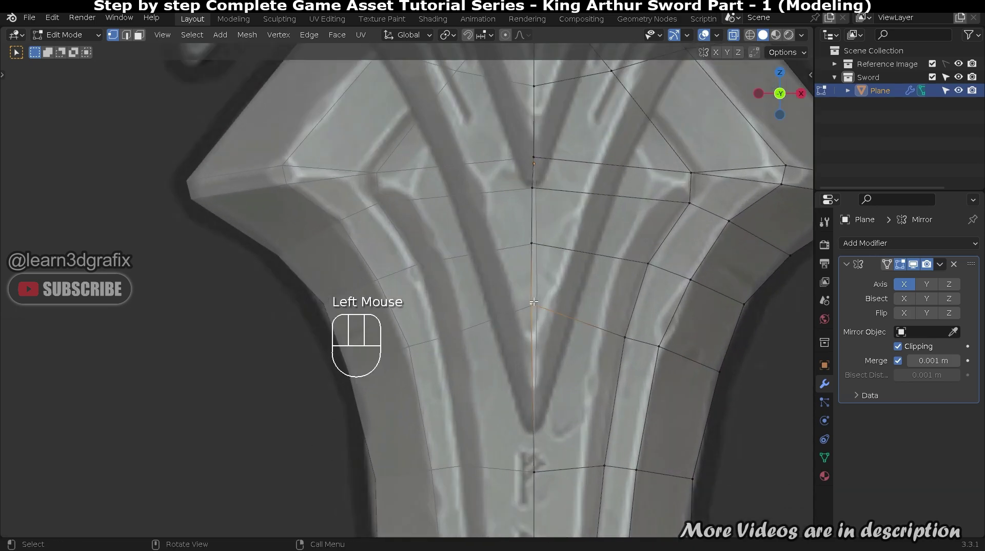
{"action": "key", "text": "g"}
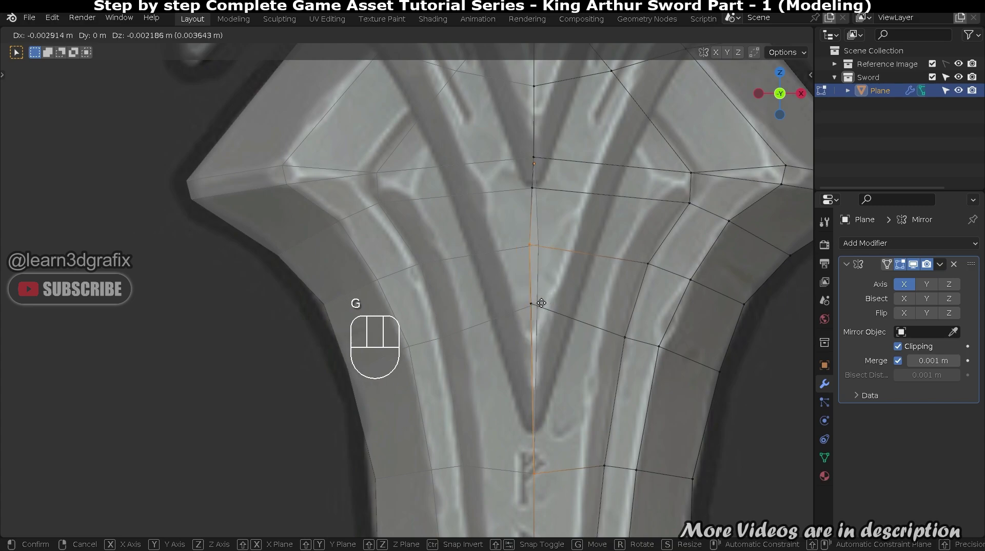
{"action": "right_click", "coordinate": [543, 303]}
{"action": "key", "text": "g"}
{"action": "left_click", "coordinate": [543, 306]}
- Snap the remaining centre-line vertices at and just below the upper flare onto the mirror seam
{"action": "left_click", "coordinate": [517, 243]}
{"action": "key", "text": "g"}
{"action": "left_click", "coordinate": [535, 242]}
{"action": "left_click", "coordinate": [535, 163]}
{"action": "key", "text": "g"}
{"action": "left_click", "coordinate": [541, 159]}
- Apply the Mirror modifier to the blade in Object Mode
{"action": "scroll", "coordinate": [540, 159], "scroll_direction": "down", "scroll_amount": 4}
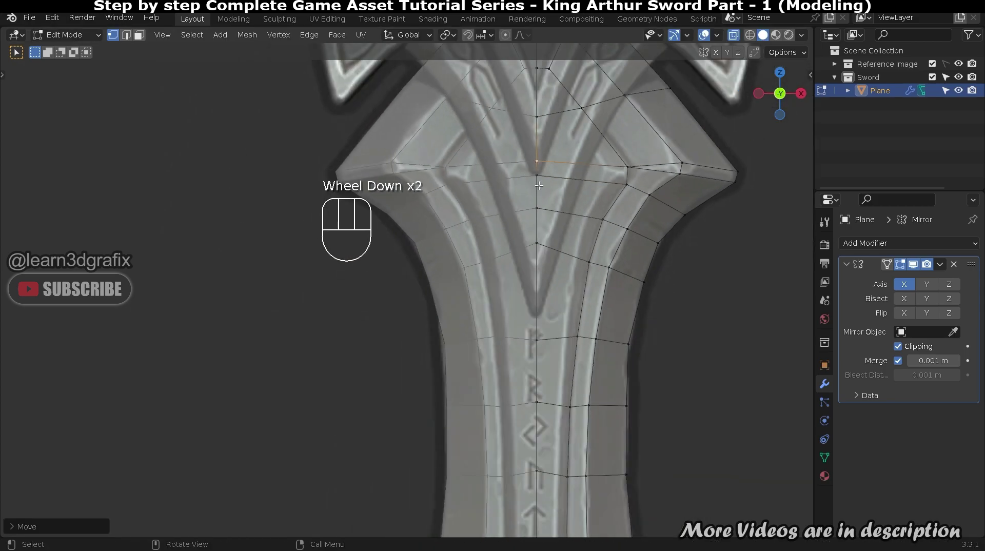
{"action": "scroll", "coordinate": [594, 277], "scroll_direction": "down", "scroll_amount": 1, "text": "shift"}
{"action": "middle_click_drag", "start_coordinate": [593, 277], "coordinate": [562, 391], "text": "shift"}
{"action": "scroll", "coordinate": [519, 420], "scroll_direction": "up", "scroll_amount": 2}
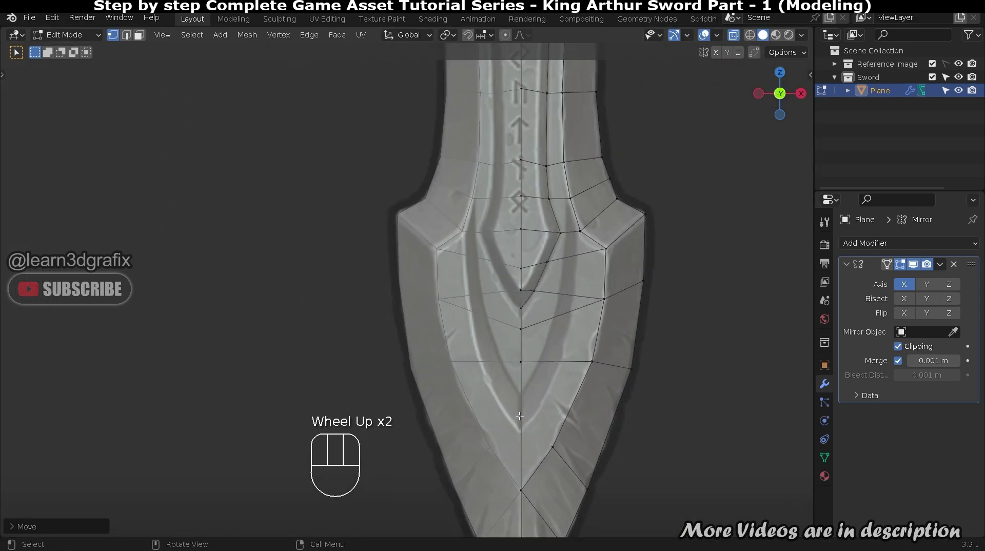
{"action": "key", "text": "Tab"}
{"action": "left_click", "coordinate": [940, 264]}
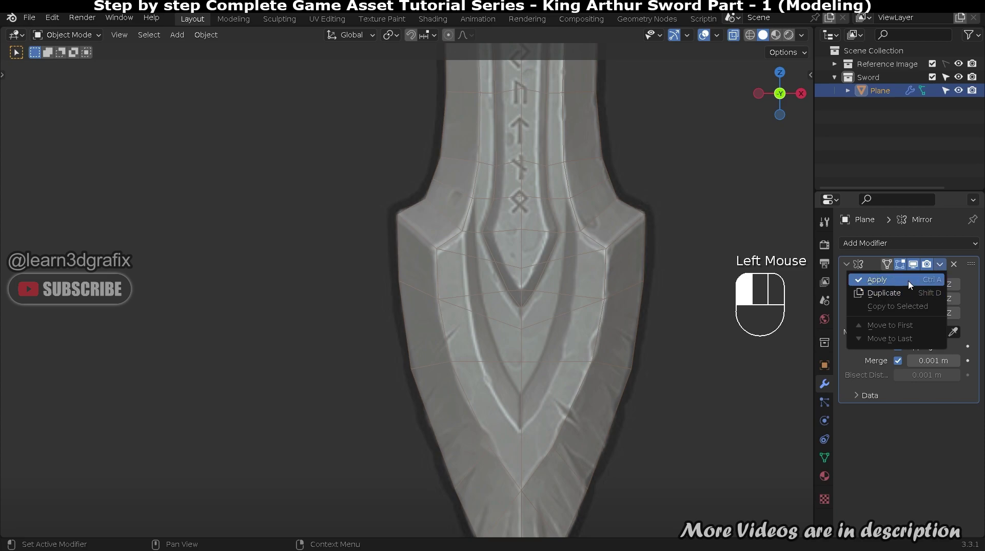
{"action": "left_click", "coordinate": [910, 285]}
- Select all faces inside the inset groove outline on both halves of the blade
{"action": "scroll", "coordinate": [645, 241], "scroll_direction": "down", "scroll_amount": 2}
{"action": "key", "text": "Tab"}
{"action": "scroll", "coordinate": [564, 333], "scroll_direction": "up", "scroll_amount": 2}
{"action": "middle_click_drag", "start_coordinate": [565, 329], "coordinate": [557, 533], "text": "shift"}
{"action": "middle_click_drag", "start_coordinate": [539, 193], "coordinate": [540, 223], "text": "shift"}
{"action": "left_click", "coordinate": [540, 224], "text": "ctrl"}
{"action": "left_click", "coordinate": [540, 223], "text": "ctrl"}
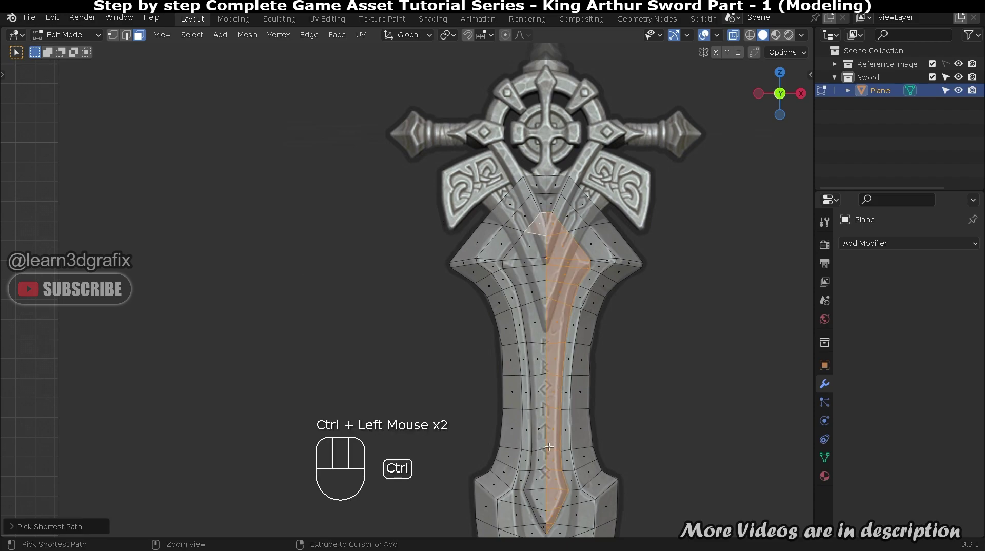
{"action": "left_click", "coordinate": [542, 526], "text": "ctrl"}
{"action": "scroll", "coordinate": [516, 314], "scroll_direction": "down", "scroll_amount": 2}
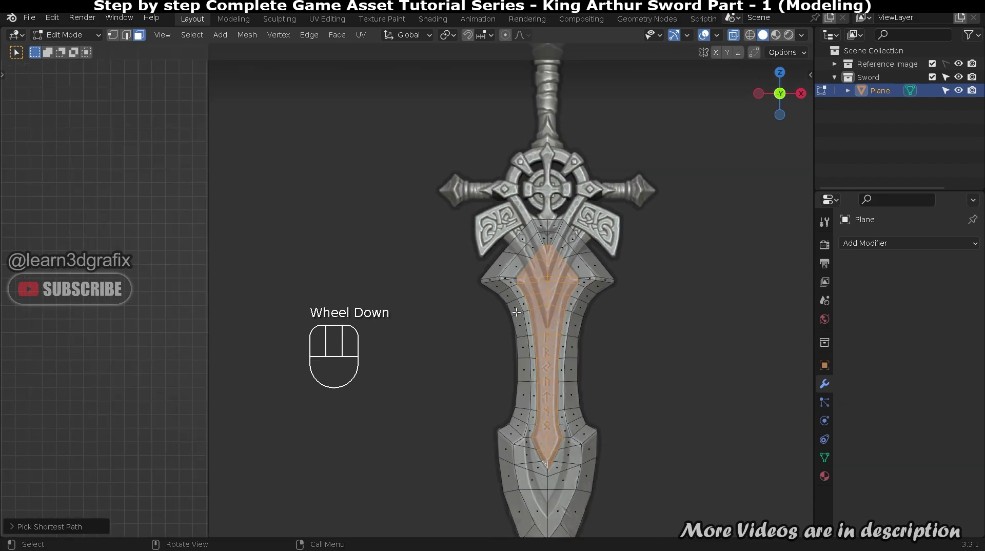
- Extrude the selected groove faces about 0.026 m outward along the negative Y axis
{"action": "key", "text": "ctrl+KP_3"}
{"action": "scroll", "coordinate": [404, 293], "scroll_direction": "up", "scroll_amount": 2}
{"action": "key", "text": "e"}
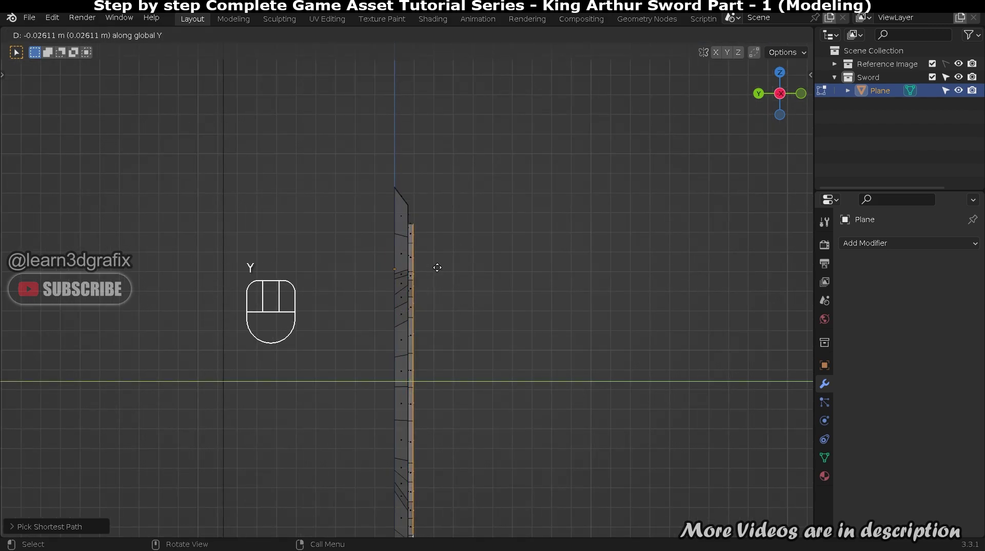
{"action": "left_click", "coordinate": [437, 268]}
{"action": "middle_click_drag", "start_coordinate": [437, 267], "coordinate": [524, 231]}
{"action": "scroll", "coordinate": [453, 262], "scroll_direction": "up", "scroll_amount": 2}
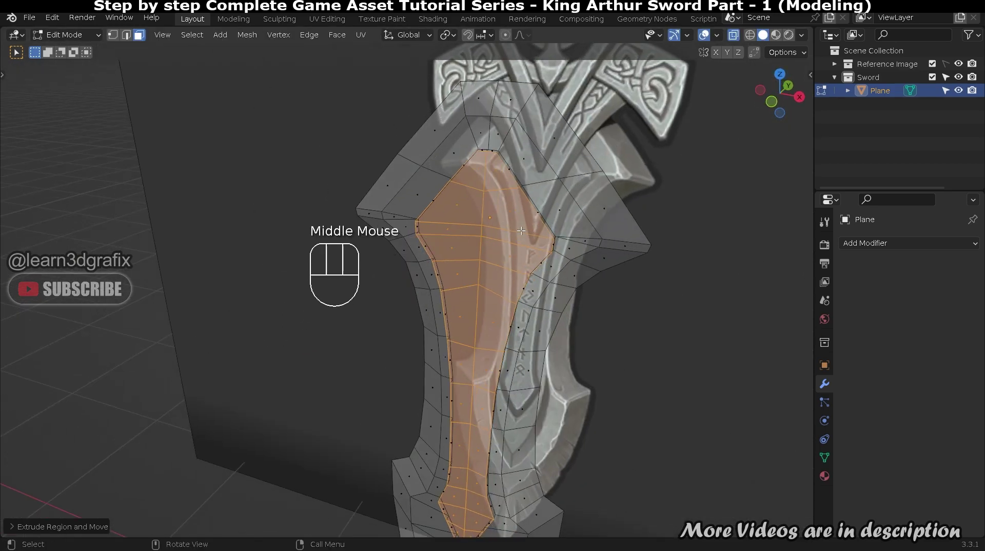
- Select the front edge loop around the extruded central panel of the blade
{"action": "key", "text": "alt+z"}
{"action": "middle_click_drag", "start_coordinate": [496, 233], "coordinate": [528, 235]}
{"action": "scroll", "coordinate": [518, 216], "scroll_direction": "down", "scroll_amount": 2}
{"action": "key", "text": "2"}
{"action": "left_click", "coordinate": [542, 198], "text": "alt"}
{"action": "scroll", "coordinate": [518, 128], "scroll_direction": "up", "scroll_amount": 2}
{"action": "left_click", "coordinate": [539, 112], "text": "shift"}
{"action": "left_click", "coordinate": [525, 112], "text": "shift"}
{"action": "scroll", "coordinate": [523, 154], "scroll_direction": "down", "scroll_amount": 3}
{"action": "middle_click_drag", "start_coordinate": [528, 235], "coordinate": [573, 174], "text": "shift"}
{"action": "scroll", "coordinate": [523, 234], "scroll_direction": "up", "scroll_amount": 3}
{"action": "scroll", "coordinate": [573, 174], "scroll_direction": "up", "scroll_amount": 2}
{"action": "key", "text": "ctrl+b"}
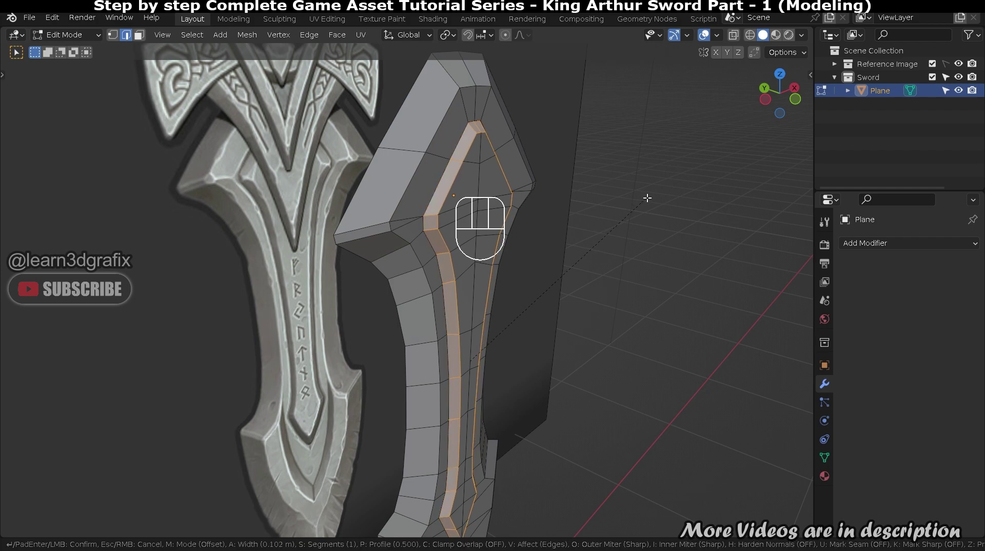
{"action": "right_click", "coordinate": [650, 198]}
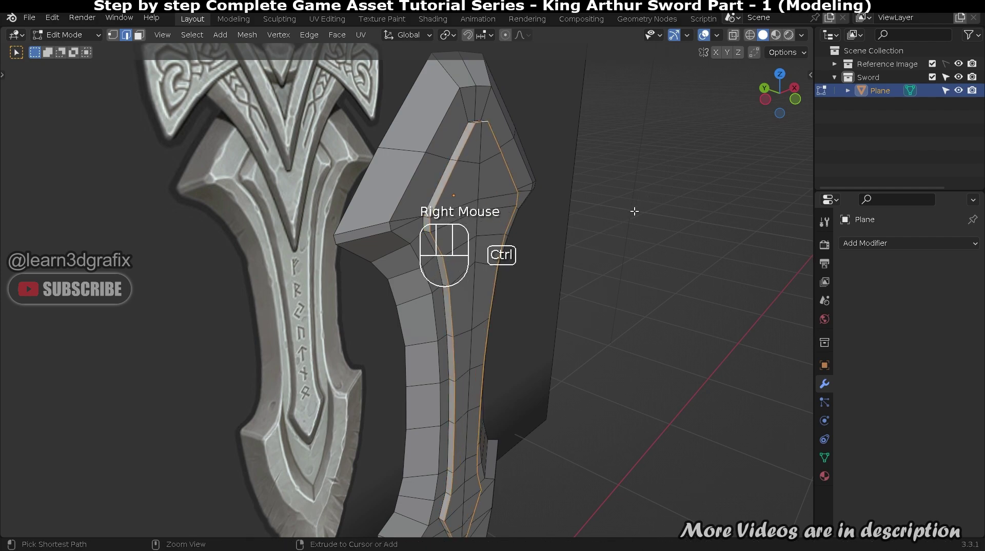
- Bevel the extruded panel's front edge loop by about 0.11 m to match the groove slope in the reference
{"action": "middle_click_drag", "start_coordinate": [583, 213], "coordinate": [534, 216]}
{"action": "scroll", "coordinate": [508, 131], "scroll_direction": "up", "scroll_amount": 3}
{"action": "left_click", "coordinate": [493, 114], "text": "shift"}
{"action": "middle_click_drag", "start_coordinate": [508, 132], "coordinate": [482, 147]}
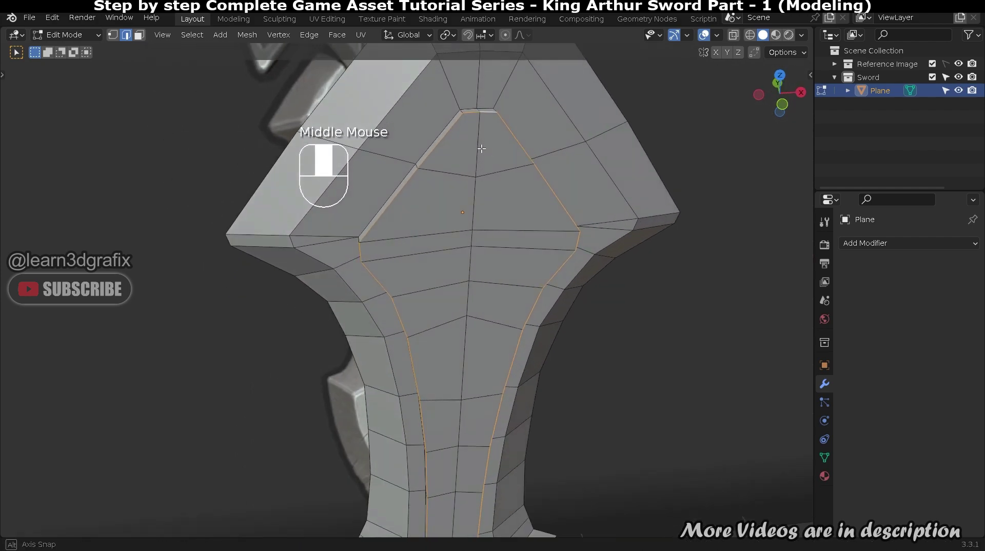
{"action": "key", "text": "KP_1"}
{"action": "key", "text": "alt+z"}
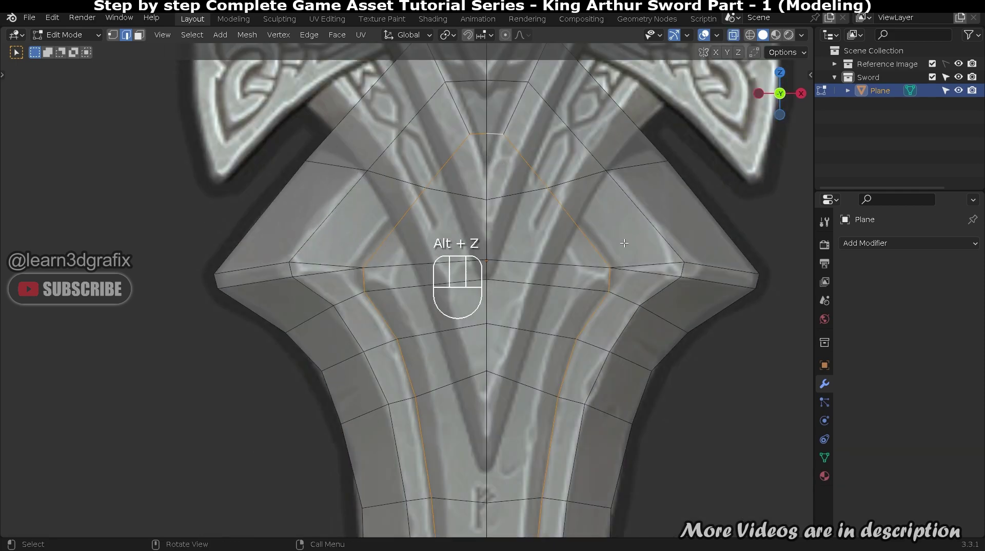
{"action": "key", "text": "ctrl+b"}
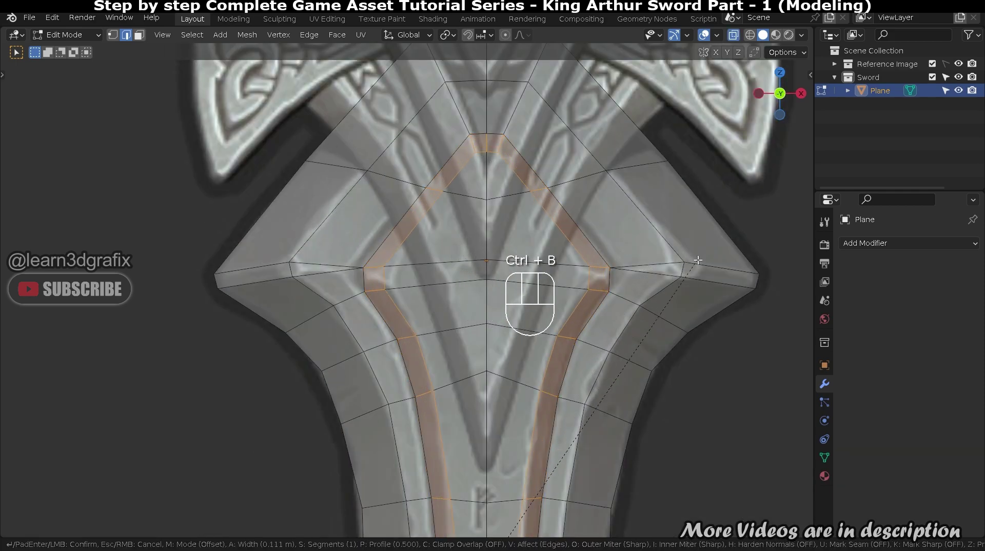
{"action": "left_click", "coordinate": [690, 259]}
- Dissolve the leftover narrow edge loop along the outer side of the panel's bevel
{"action": "middle_click_drag", "start_coordinate": [690, 259], "coordinate": [524, 349]}
{"action": "scroll", "coordinate": [518, 397], "scroll_direction": "up", "scroll_amount": 3}
{"action": "scroll", "coordinate": [518, 397], "scroll_direction": "up", "scroll_amount": 1}
{"action": "middle_click_drag", "start_coordinate": [488, 414], "coordinate": [447, 312]}
{"action": "scroll", "coordinate": [438, 290], "scroll_direction": "up", "scroll_amount": 3}
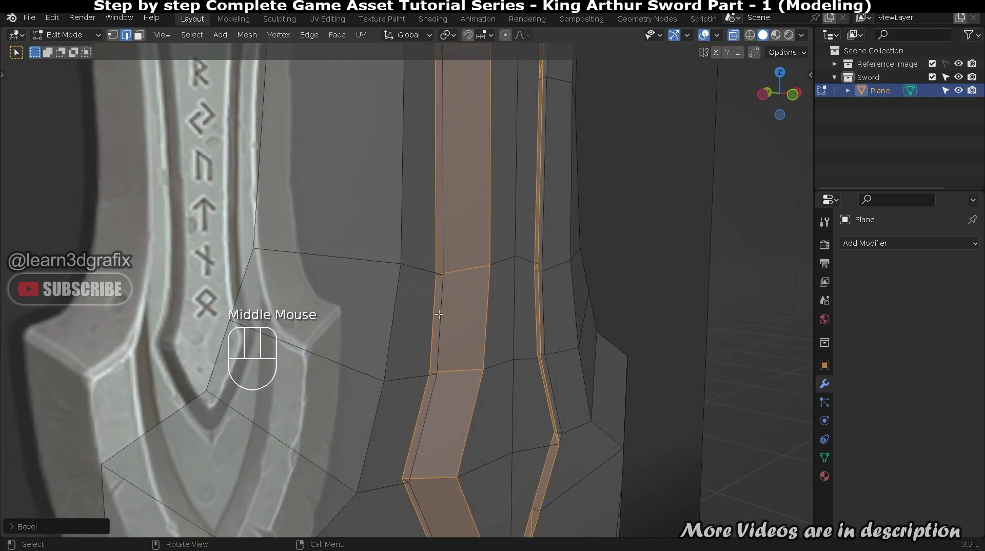
{"action": "left_click", "coordinate": [434, 313], "text": "alt"}
{"action": "scroll", "coordinate": [486, 216], "scroll_direction": "down", "scroll_amount": 2}
{"action": "middle_click_drag", "start_coordinate": [486, 215], "coordinate": [481, 154], "text": "shift"}
{"action": "scroll", "coordinate": [481, 154], "scroll_direction": "up", "scroll_amount": 4}
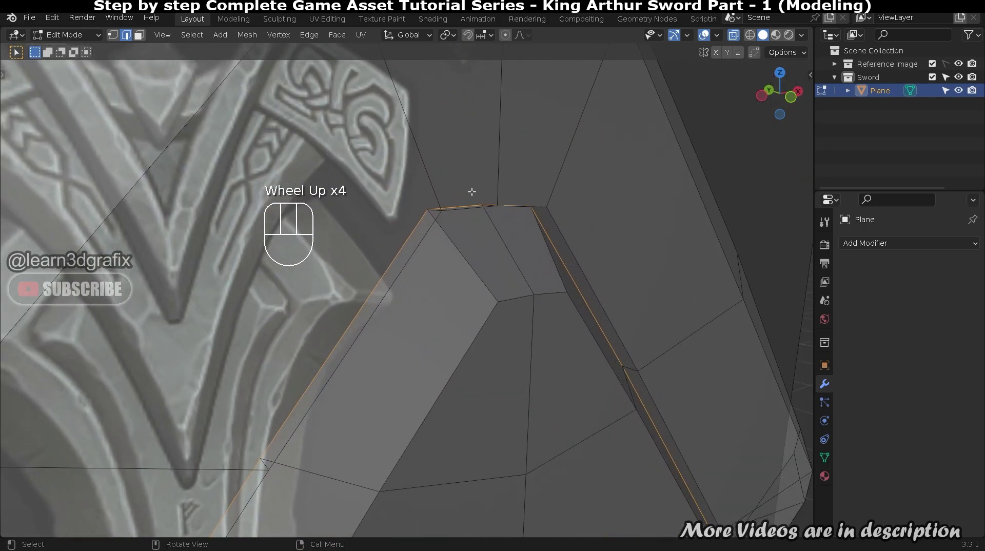
{"action": "middle_click_drag", "start_coordinate": [468, 189], "coordinate": [482, 233]}
{"action": "key", "text": "ctrl+x"}
{"action": "scroll", "coordinate": [481, 234], "scroll_direction": "down", "scroll_amount": 4}
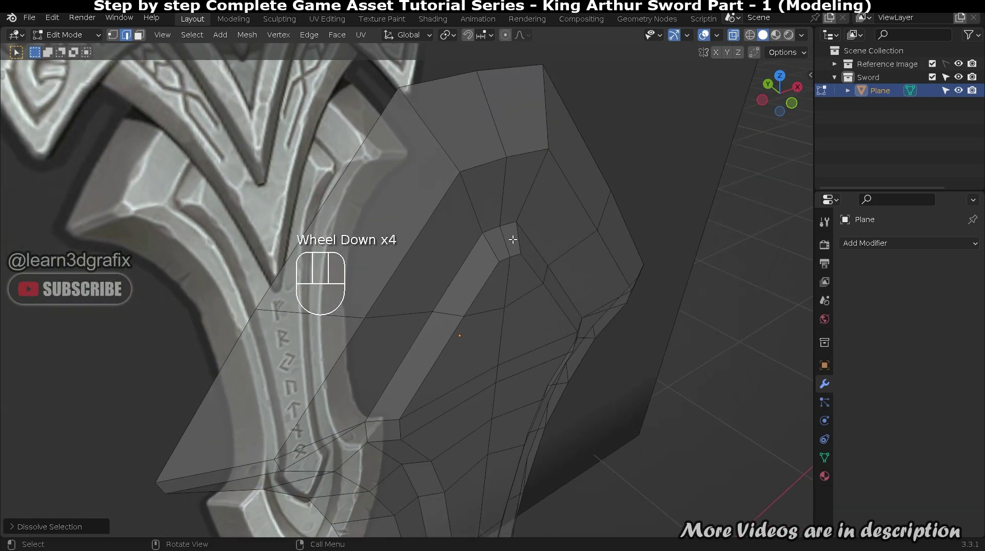
- Examine the bevelled blade panel in Object Mode from several angles and against the reference in front view
{"action": "key", "text": "alt+z"}
{"action": "scroll", "coordinate": [512, 233], "scroll_direction": "down", "scroll_amount": 3}
{"action": "middle_click_drag", "start_coordinate": [569, 257], "coordinate": [528, 244]}
{"action": "middle_click_drag", "start_coordinate": [531, 313], "coordinate": [542, 187], "text": "shift"}
{"action": "key", "text": "Tab"}
{"action": "scroll", "coordinate": [503, 195], "scroll_direction": "down", "scroll_amount": 2}
{"action": "key", "text": "KP_1"}
{"action": "key", "text": "alt+z"}
{"action": "middle_click_drag", "start_coordinate": [533, 315], "coordinate": [506, 268], "text": "shift"}
{"action": "scroll", "coordinate": [501, 325], "scroll_direction": "up", "scroll_amount": 3}
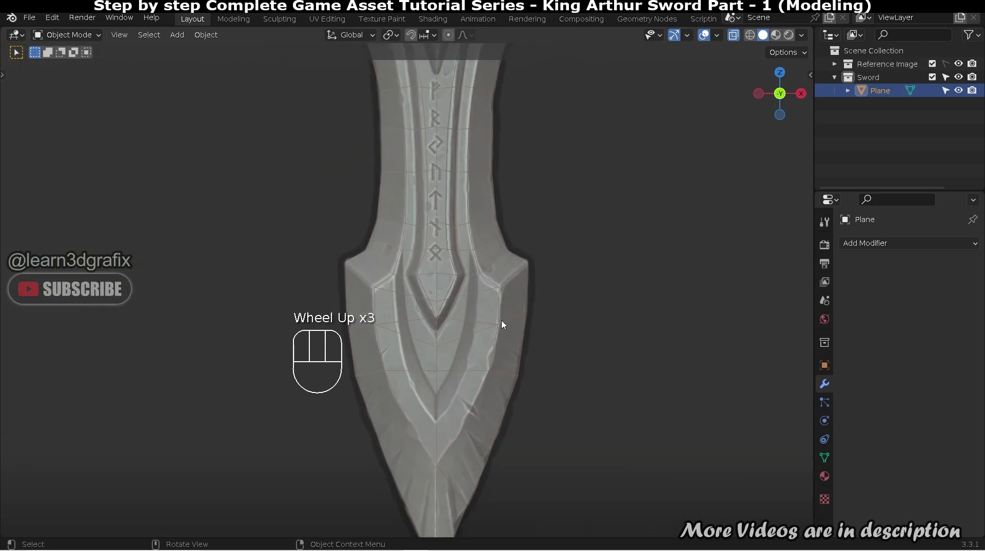
- Delete the vertices of the blade's negative-X half in Edit Mode
{"action": "key", "text": "Tab"}
{"action": "scroll", "coordinate": [477, 282], "scroll_direction": "up", "scroll_amount": 1}
{"action": "scroll", "coordinate": [473, 260], "scroll_direction": "down", "scroll_amount": 6}
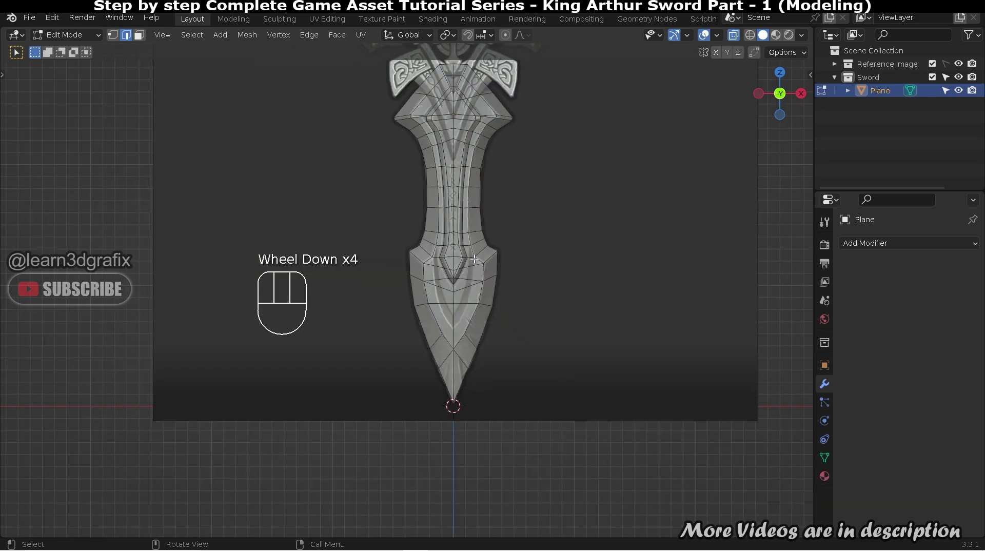
{"action": "key", "text": "1"}
{"action": "scroll", "coordinate": [462, 154], "scroll_direction": "up", "scroll_amount": 3}
{"action": "left_click_drag", "start_coordinate": [387, 74], "coordinate": [484, 483]}
{"action": "middle_click_drag", "start_coordinate": [436, 485], "coordinate": [433, 341], "text": "shift"}
{"action": "left_click_drag", "start_coordinate": [413, 319], "coordinate": [485, 475], "text": "shift"}
{"action": "key", "text": "x"}
{"action": "left_click", "coordinate": [436, 397]}
- Delete the remaining stray vertices on the blade's negative-X side
{"action": "middle_click_drag", "start_coordinate": [515, 252], "coordinate": [501, 440], "text": "shift"}
{"action": "scroll", "coordinate": [457, 251], "scroll_direction": "up", "scroll_amount": 5}
{"action": "left_click_drag", "start_coordinate": [421, 199], "coordinate": [454, 253]}
{"action": "key", "text": "x"}
{"action": "left_click", "coordinate": [449, 256]}
{"action": "scroll", "coordinate": [450, 308], "scroll_direction": "down", "scroll_amount": 5}
{"action": "middle_click_drag", "start_coordinate": [451, 330], "coordinate": [487, 146], "text": "shift"}
{"action": "scroll", "coordinate": [490, 287], "scroll_direction": "down", "scroll_amount": 2}
{"action": "middle_click_drag", "start_coordinate": [490, 285], "coordinate": [540, 179], "text": "shift"}
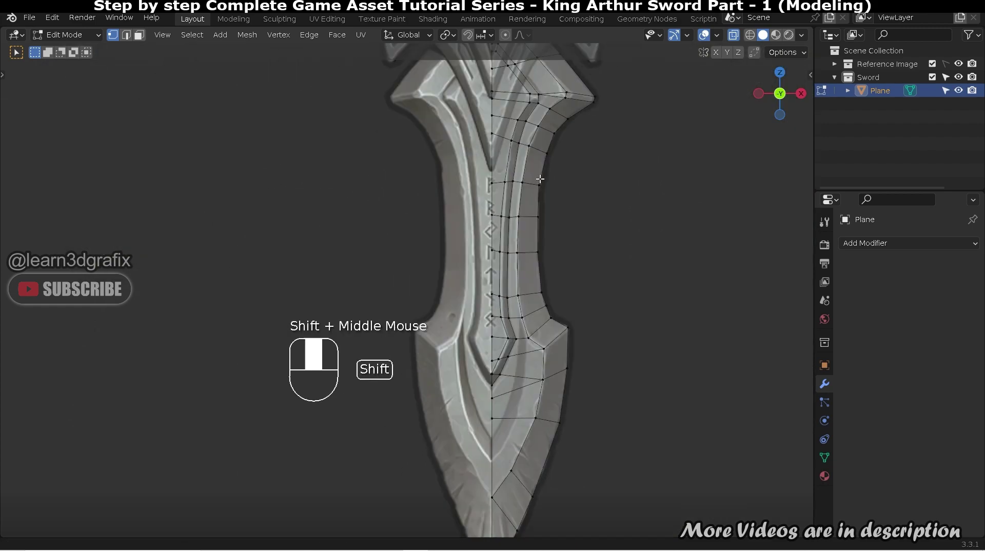
- Move the inner ridge vertices at the lower flare and beside the lowest rune onto the reference's ridge line
{"action": "scroll", "coordinate": [540, 178], "scroll_direction": "up", "scroll_amount": 5}
{"action": "left_click", "coordinate": [578, 242]}
{"action": "key", "text": "g"}
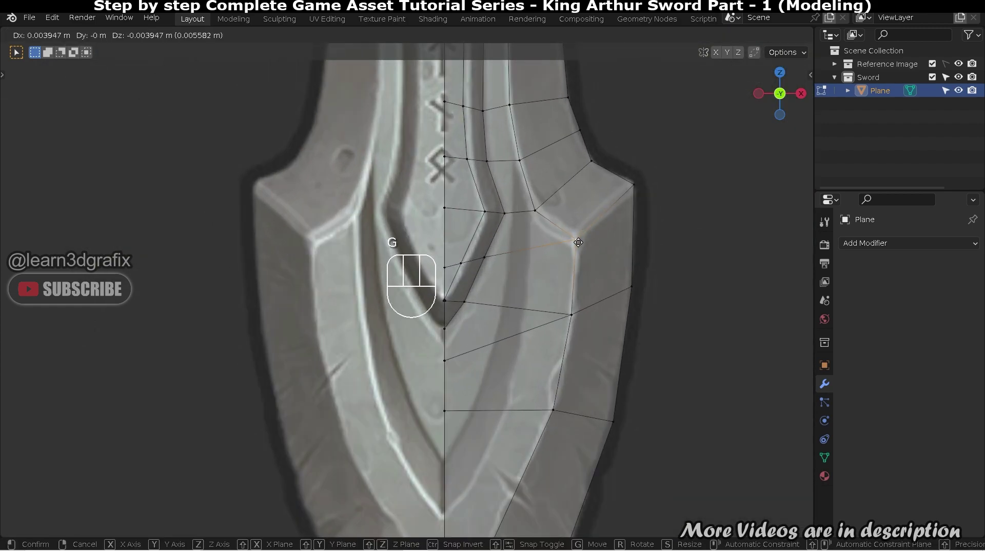
{"action": "left_click", "coordinate": [576, 242]}
{"action": "scroll", "coordinate": [523, 181], "scroll_direction": "down", "scroll_amount": 1}
{"action": "key", "text": "g"}
{"action": "left_click", "coordinate": [522, 172]}
{"action": "scroll", "coordinate": [522, 171], "scroll_direction": "up", "scroll_amount": 2}
{"action": "middle_click_drag", "start_coordinate": [522, 172], "coordinate": [536, 282], "text": "shift"}
{"action": "scroll", "coordinate": [536, 282], "scroll_direction": "up", "scroll_amount": 1}
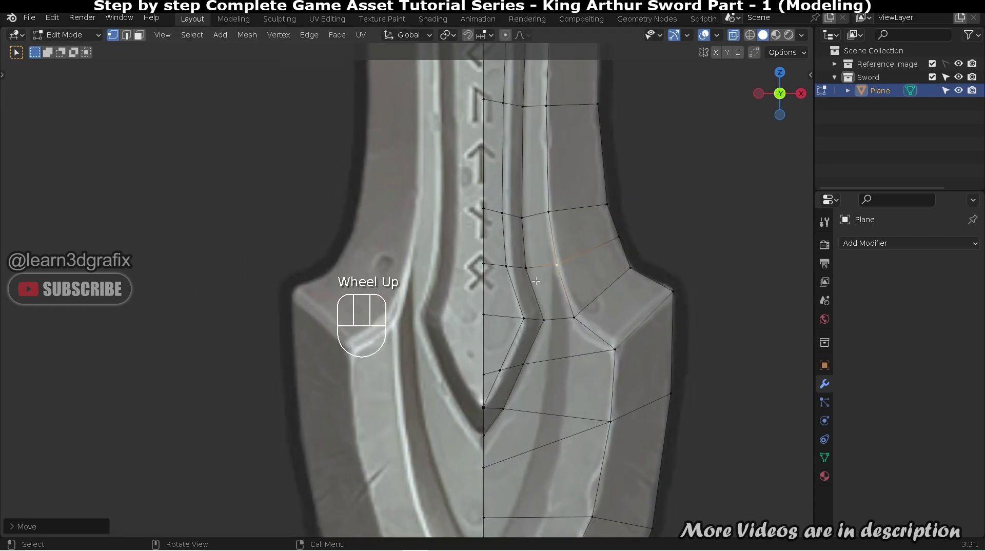
- Flatten the cross-edge rows beside the two lowest runes by scaling each to 0 along Z
{"action": "key", "text": "2"}
{"action": "key", "text": "s"}
{"action": "key", "text": "z"}
{"action": "left_click", "coordinate": [504, 257]}
{"action": "left_click", "coordinate": [534, 216], "text": "ctrl"}
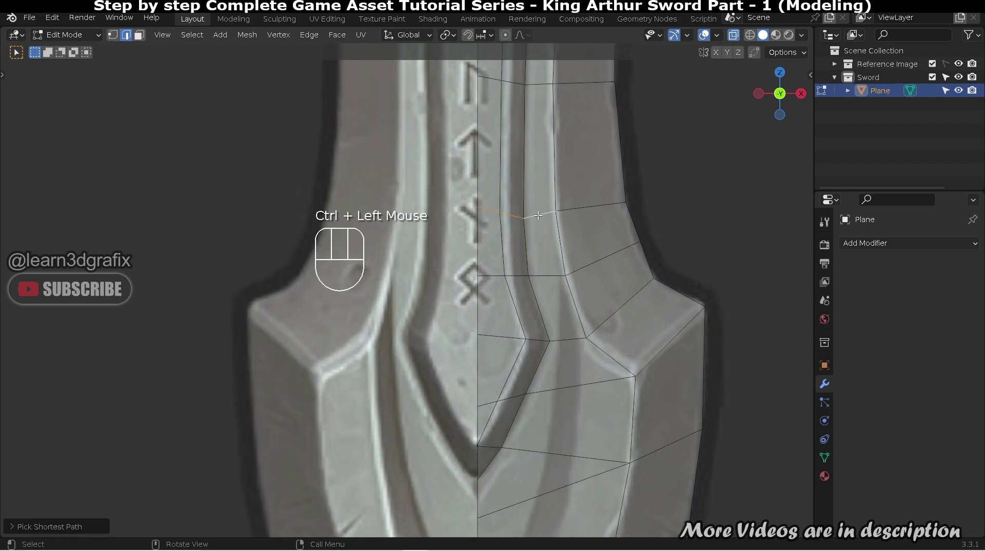
{"action": "key", "text": "s"}
{"action": "key", "text": "z"}
{"action": "key", "text": "0"}
{"action": "left_click", "coordinate": [537, 216]}
- Flatten the cross-edge rows at the U-shaped rune and just below the R-shaped rune by scaling along Z
{"action": "scroll", "coordinate": [545, 193], "scroll_direction": "down", "scroll_amount": 1}
{"action": "scroll", "coordinate": [533, 200], "scroll_direction": "up", "scroll_amount": 2}
{"action": "left_click", "coordinate": [549, 227]}
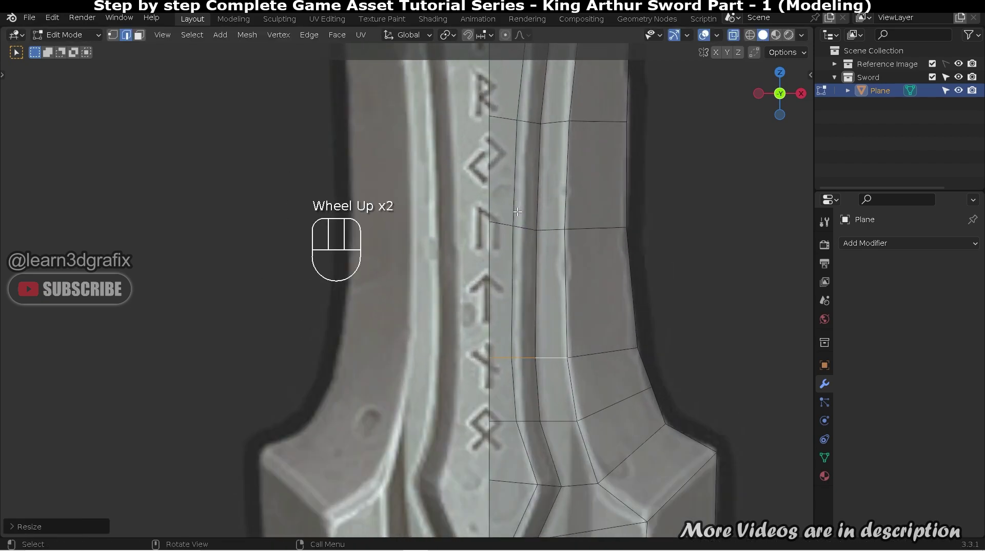
{"action": "key", "text": "s"}
{"action": "key", "text": "z"}
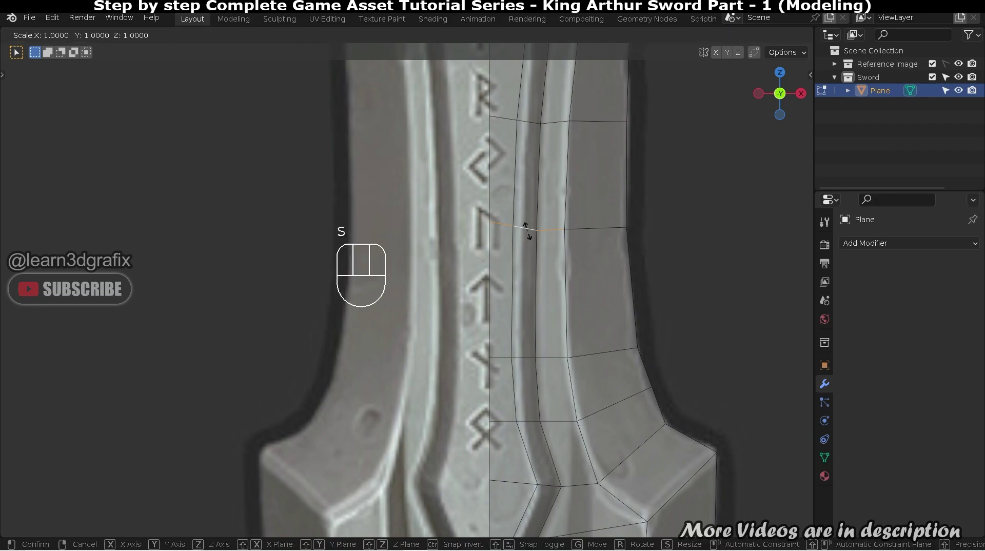
{"action": "left_click", "coordinate": [527, 226]}
{"action": "scroll", "coordinate": [527, 225], "scroll_direction": "down", "scroll_amount": 1}
{"action": "scroll", "coordinate": [527, 226], "scroll_direction": "up", "scroll_amount": 3}
{"action": "left_click", "coordinate": [507, 236], "text": "ctrl"}
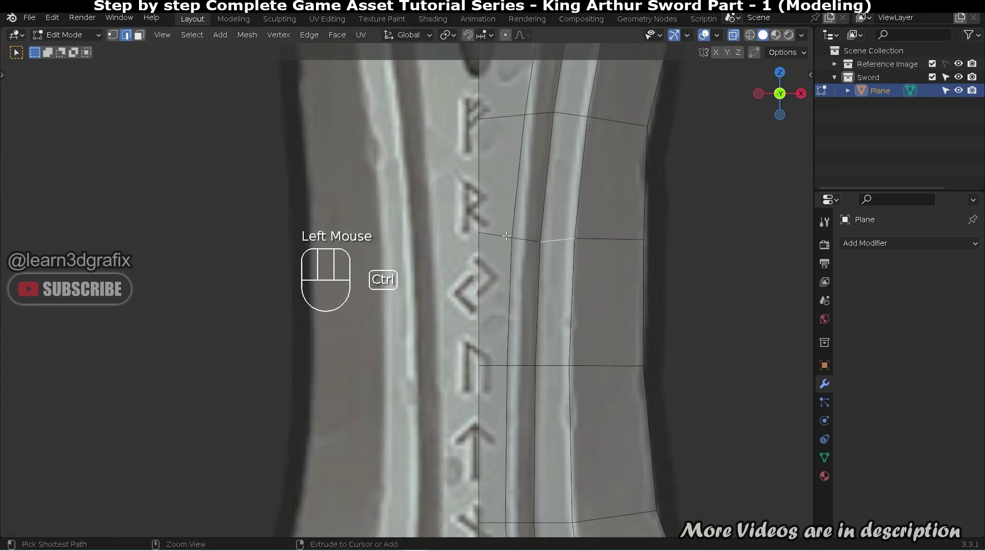
{"action": "key", "text": "s"}
{"action": "key", "text": "z"}
{"action": "left_click", "coordinate": [508, 236]}
- Flatten the cross-edge row at the topmost, F-shaped rune by scaling along Z
{"action": "middle_click_drag", "start_coordinate": [583, 126], "coordinate": [593, 260], "text": "shift"}
{"action": "left_click", "coordinate": [580, 250]}
{"action": "left_click", "coordinate": [515, 252], "text": "ctrl"}
{"action": "key", "text": "s"}
{"action": "key", "text": "z"}
{"action": "left_click", "coordinate": [569, 194]}
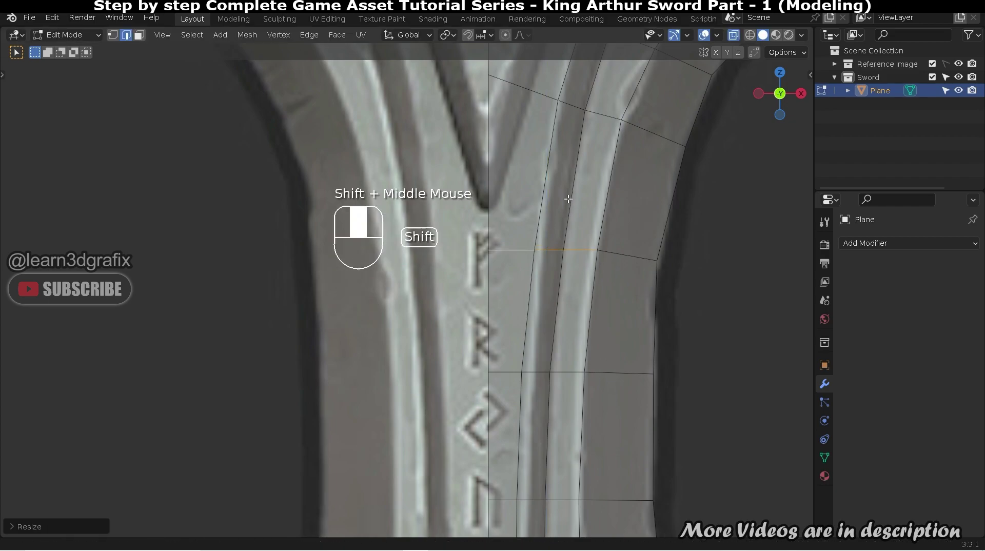
- Flatten the cross-edge row above the lower V point to 0 along Z and lower it by about 0.023 m
{"action": "middle_click_drag", "start_coordinate": [519, 121], "coordinate": [525, 314], "text": "shift"}
{"action": "left_click", "coordinate": [532, 290]}
{"action": "left_click", "coordinate": [584, 301], "text": "shift"}
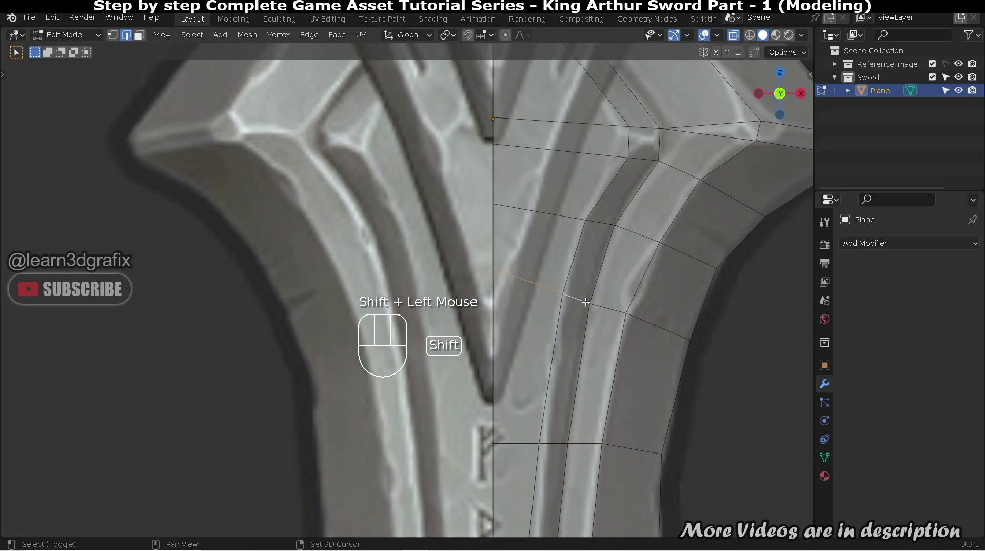
{"action": "key", "text": "s"}
{"action": "key", "text": "z"}
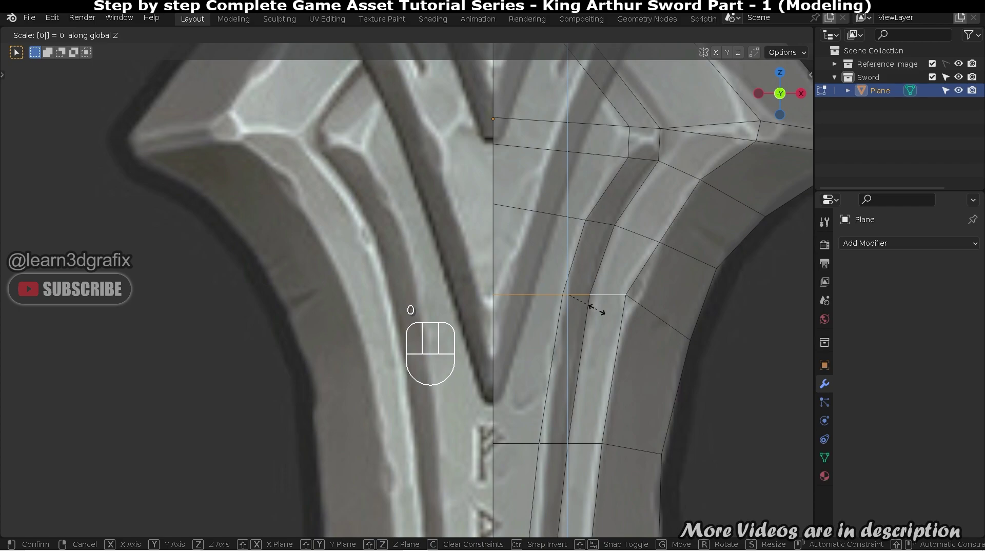
{"action": "left_click", "coordinate": [595, 309]}
{"action": "key", "text": "g"}
{"action": "key", "text": "z"}
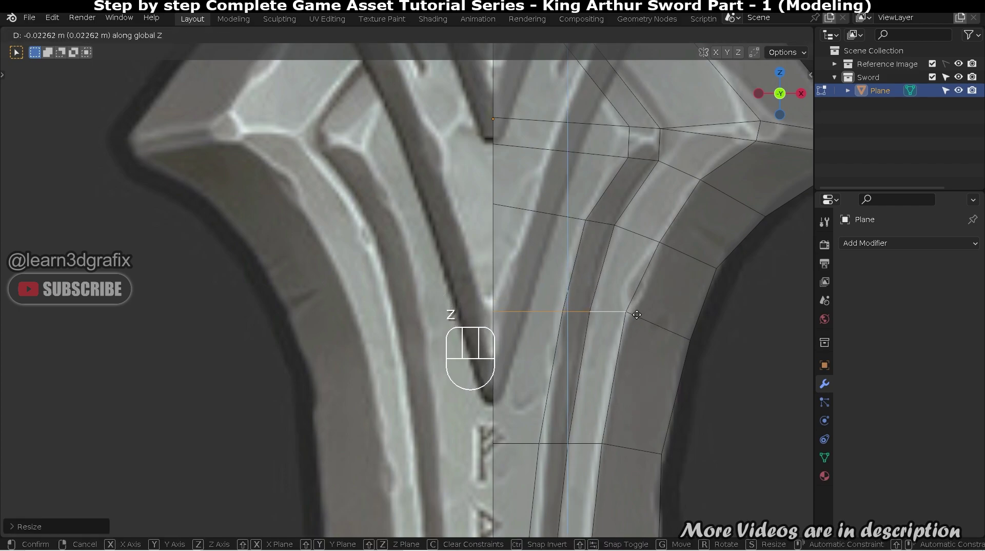
{"action": "left_click", "coordinate": [636, 316]}
- Flatten the cross-edge row midway between the two V points by scaling it to 0 along Z
{"action": "middle_click_drag", "start_coordinate": [636, 317], "coordinate": [611, 308], "text": "shift"}
{"action": "scroll", "coordinate": [610, 307], "scroll_direction": "up", "scroll_amount": 1}
{"action": "left_click", "coordinate": [603, 299], "text": "shift"}
{"action": "left_click", "coordinate": [603, 299], "text": "shift"}
{"action": "key", "text": "s"}
{"action": "key", "text": "z"}
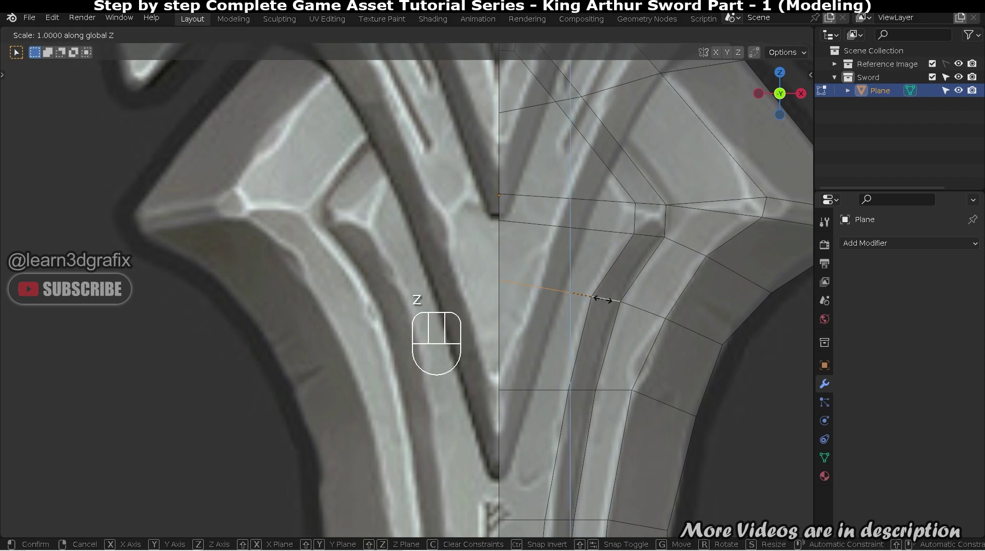
{"action": "key", "text": "0"}
{"action": "left_click", "coordinate": [603, 299]}
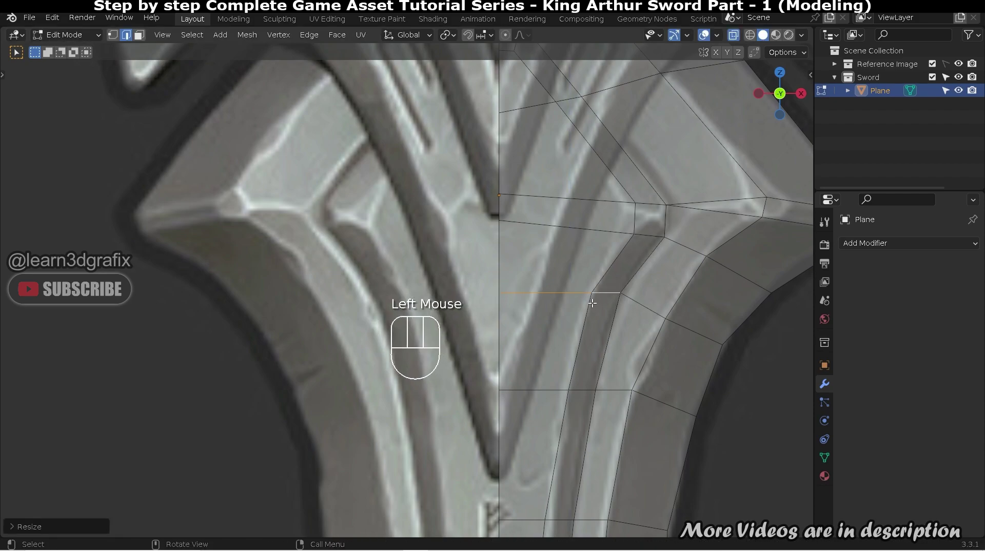
- Flatten the cross-edge row just below the upper V point by scaling it to 0 along Z
{"action": "middle_click_drag", "start_coordinate": [594, 303], "coordinate": [585, 386], "text": "shift"}
{"action": "left_click", "coordinate": [533, 306]}
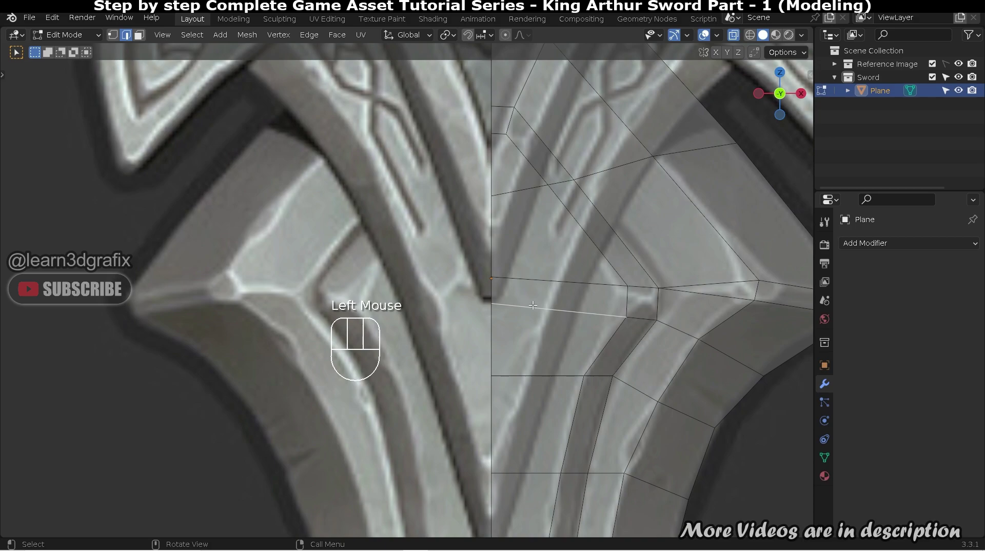
{"action": "key", "text": "s"}
{"action": "key", "text": "z"}
{"action": "key", "text": "0"}
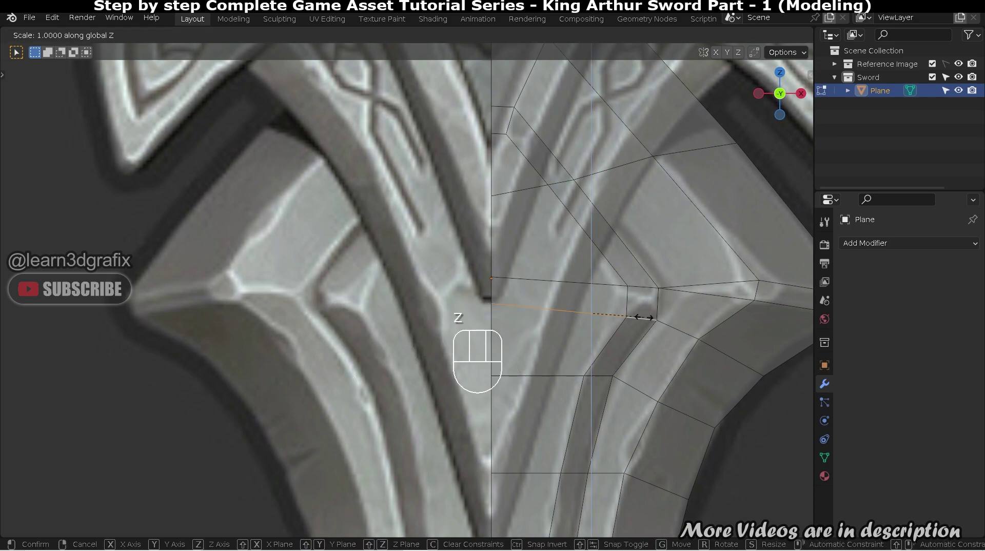
{"action": "left_click", "coordinate": [645, 318]}
- Flatten the cross-edge row at the upper V point along Z and lower it slightly
{"action": "left_click", "coordinate": [581, 279]}
{"action": "left_click", "coordinate": [640, 286], "text": "shift"}
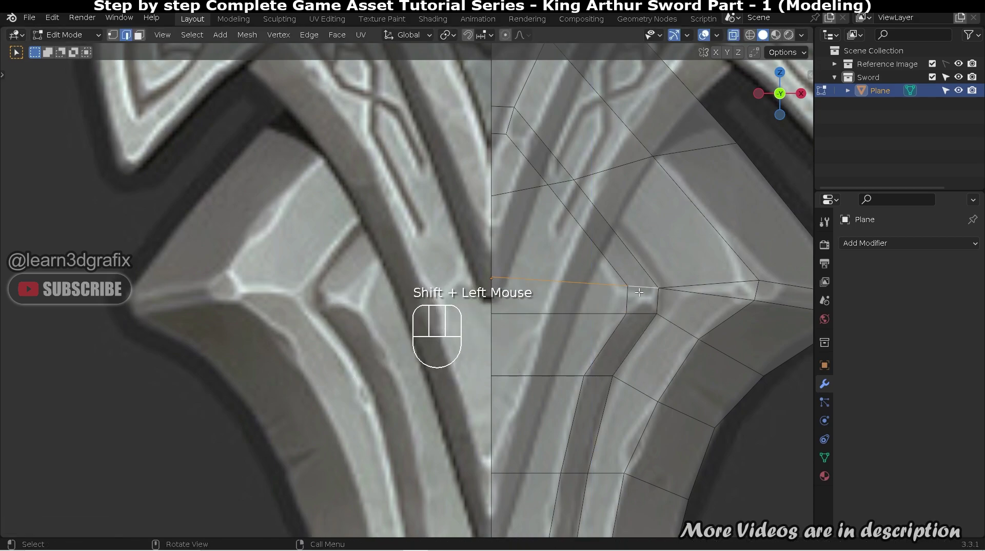
{"action": "key", "text": "s"}
{"action": "key", "text": "z"}
{"action": "left_click", "coordinate": [639, 291]}
{"action": "key", "text": "g"}
{"action": "key", "text": "z"}
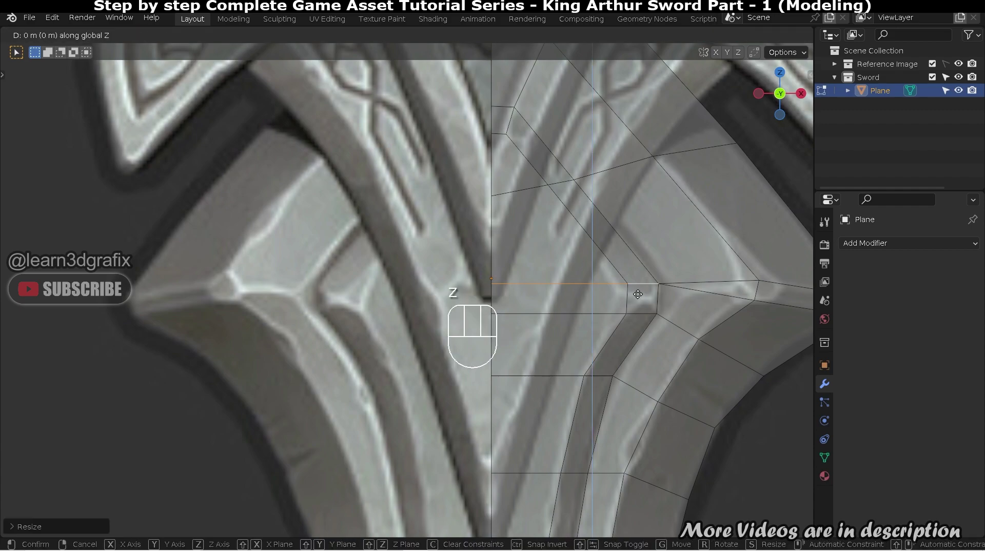
{"action": "left_click", "coordinate": [637, 299]}
- Raise the cross-edge row just below the upper V point along Z, closer to the row above it
{"action": "left_click", "coordinate": [636, 313]}
{"action": "key", "text": "g"}
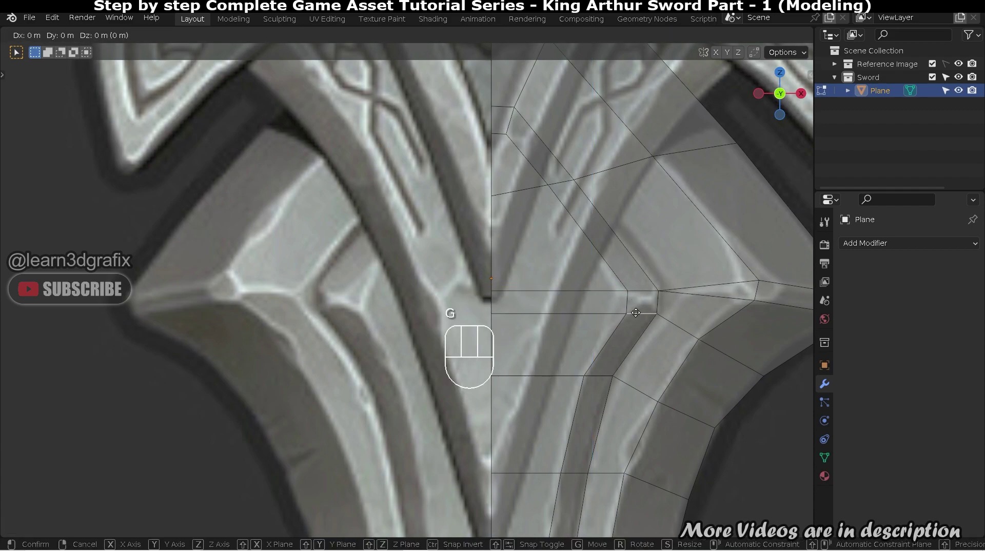
{"action": "left_click", "coordinate": [618, 312], "text": "shift"}
{"action": "key", "text": "ctrl+z"}
{"action": "left_click", "coordinate": [607, 312], "text": "shift"}
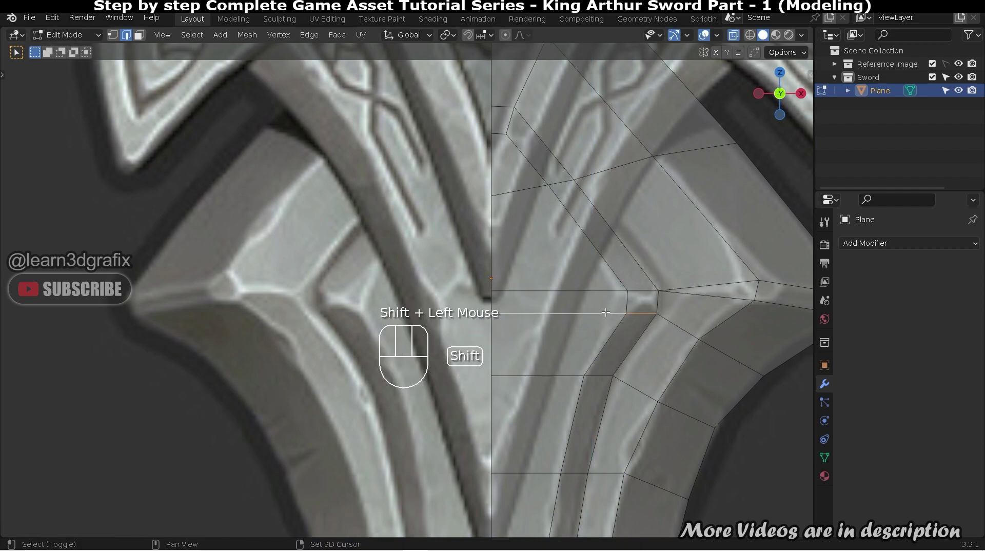
{"action": "key", "text": "g"}
{"action": "key", "text": "z"}
{"action": "left_click", "coordinate": [615, 303]}
- Level the centre-line vertex above the upper V point with its neighbour along Z, and adjust that inner groove vertex
{"action": "scroll", "coordinate": [565, 298], "scroll_direction": "down", "scroll_amount": 4}
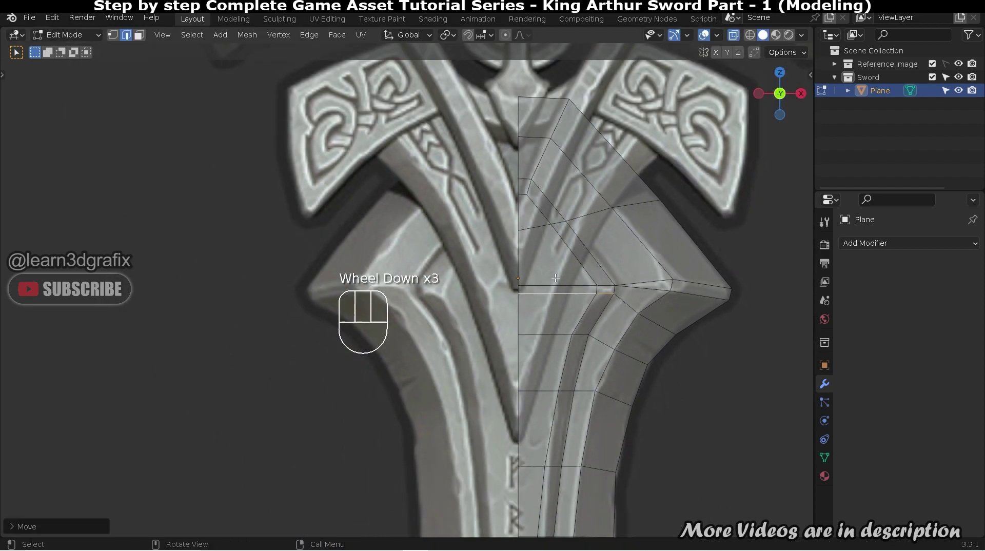
{"action": "scroll", "coordinate": [513, 287], "scroll_direction": "up", "scroll_amount": 2}
{"action": "middle_click_drag", "start_coordinate": [519, 277], "coordinate": [535, 293], "text": "shift"}
{"action": "scroll", "coordinate": [535, 293], "scroll_direction": "down", "scroll_amount": 3}
{"action": "scroll", "coordinate": [544, 299], "scroll_direction": "up", "scroll_amount": 3}
{"action": "left_click", "coordinate": [515, 285]}
{"action": "key", "text": "g"}
{"action": "key", "text": "z"}
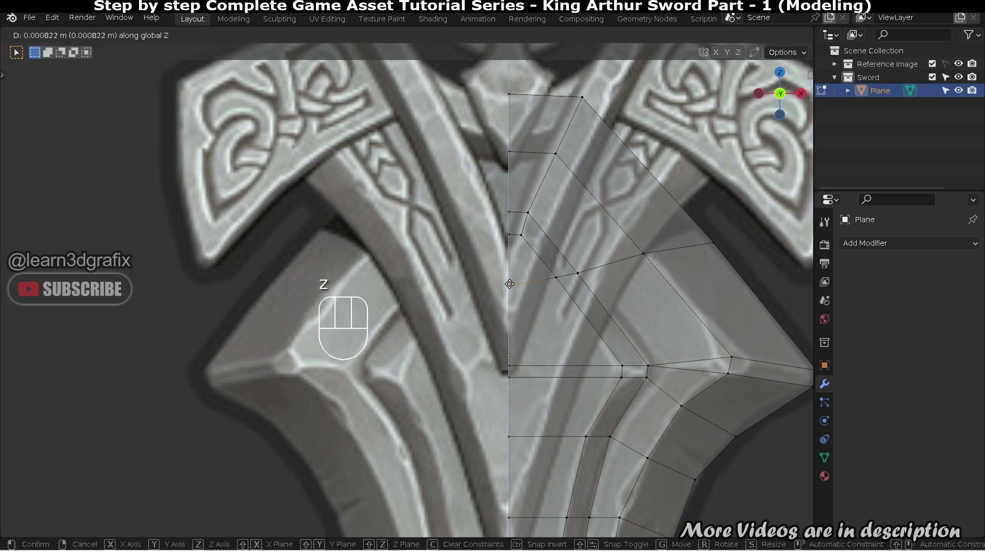
{"action": "left_click", "coordinate": [551, 278]}
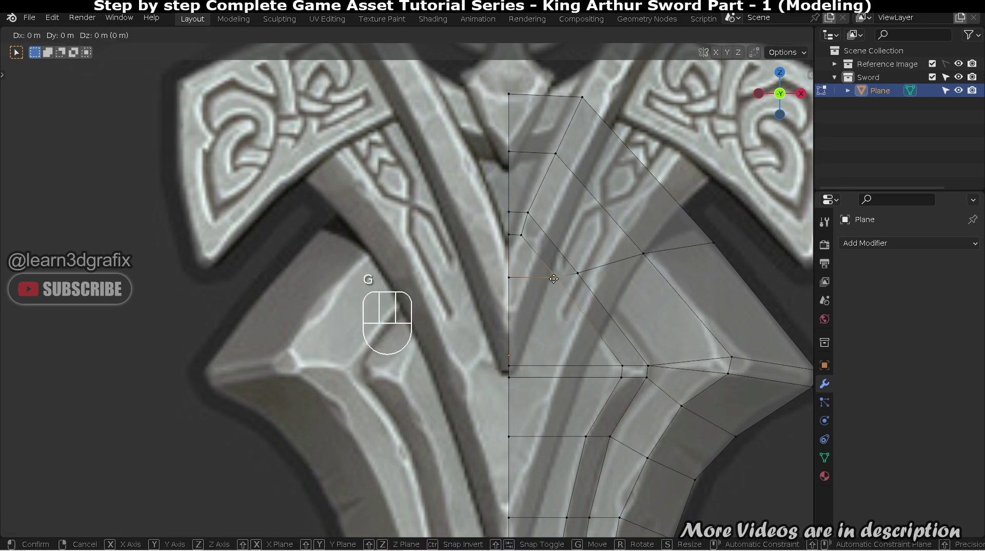
{"action": "mouse_move", "coordinate": [554, 278]}
{"action": "middle_mouse_down", "text": "shift"}
{"action": "mouse_move", "coordinate": [571, 299]}
{"action": "mouse_move", "coordinate": [544, 267]}
{"action": "middle_mouse_up", "text": "shift"}
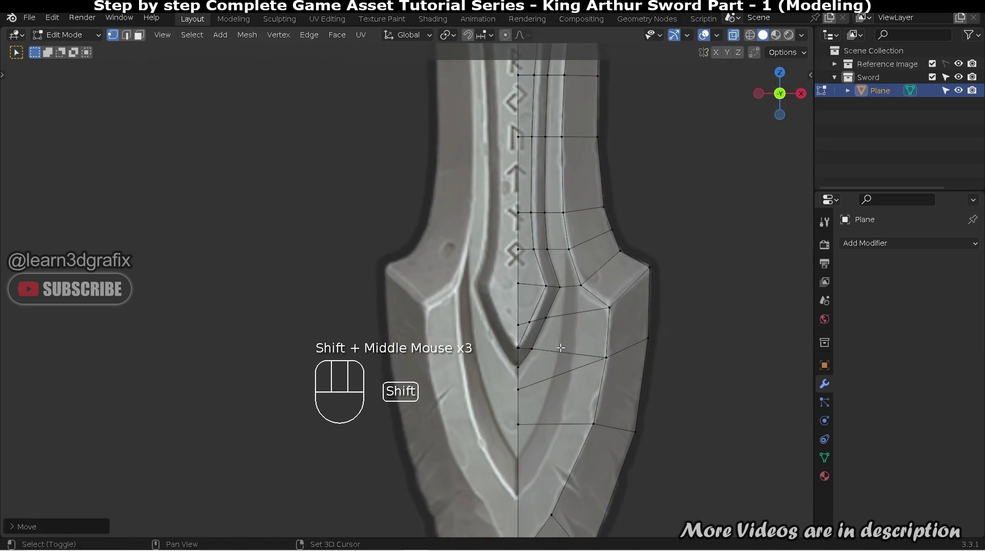
- Reposition two vertices of the cross-edge row just above the upper V point: the groove vertex and the centre-line vertex
{"action": "scroll", "coordinate": [523, 308], "scroll_direction": "up", "scroll_amount": 5}
{"action": "left_click", "coordinate": [518, 305]}
{"action": "key", "text": "g"}
{"action": "left_click", "coordinate": [529, 308]}
{"action": "left_click", "coordinate": [473, 312]}
{"action": "key", "text": "g"}
{"action": "left_click", "coordinate": [479, 295]}
- Flatten the inner cross edges just above the upper V point by scaling them to 0 along Z
{"action": "key", "text": "2"}
{"action": "left_click", "coordinate": [506, 303]}
{"action": "key", "text": "s"}
{"action": "key", "text": "z"}
{"action": "key", "text": "0"}
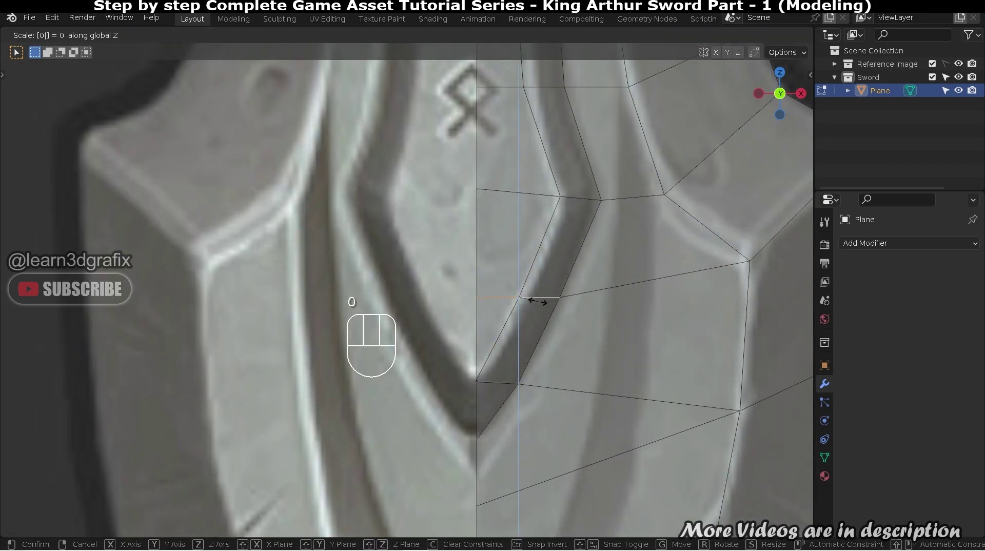
{"action": "left_click", "coordinate": [518, 299]}
{"action": "scroll", "coordinate": [513, 294], "scroll_direction": "down", "scroll_amount": 3}
{"action": "middle_click_drag", "start_coordinate": [550, 349], "coordinate": [492, 352], "text": "shift"}
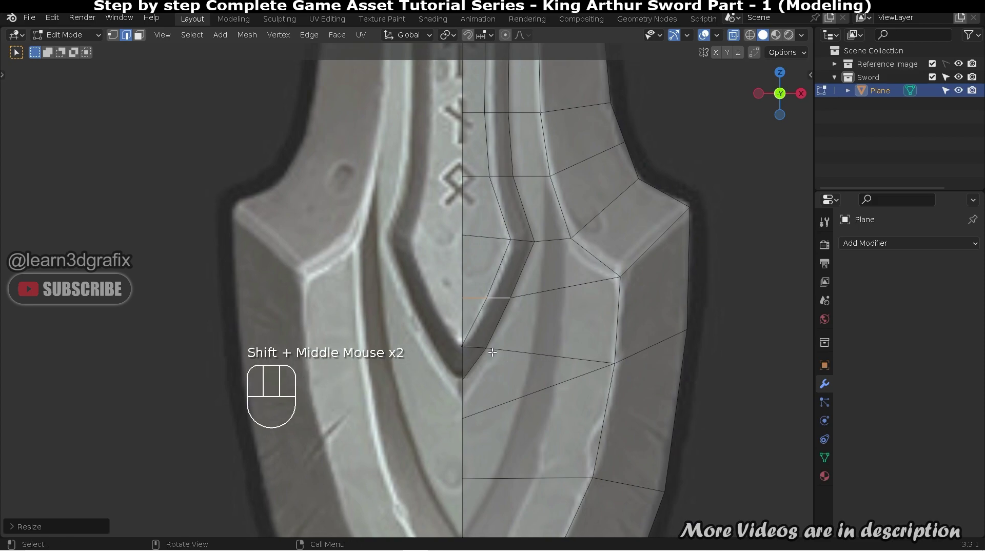
- Knife-cut a new cross-edge row from the upper V point to the blade's outer edge
{"action": "key", "text": "k"}
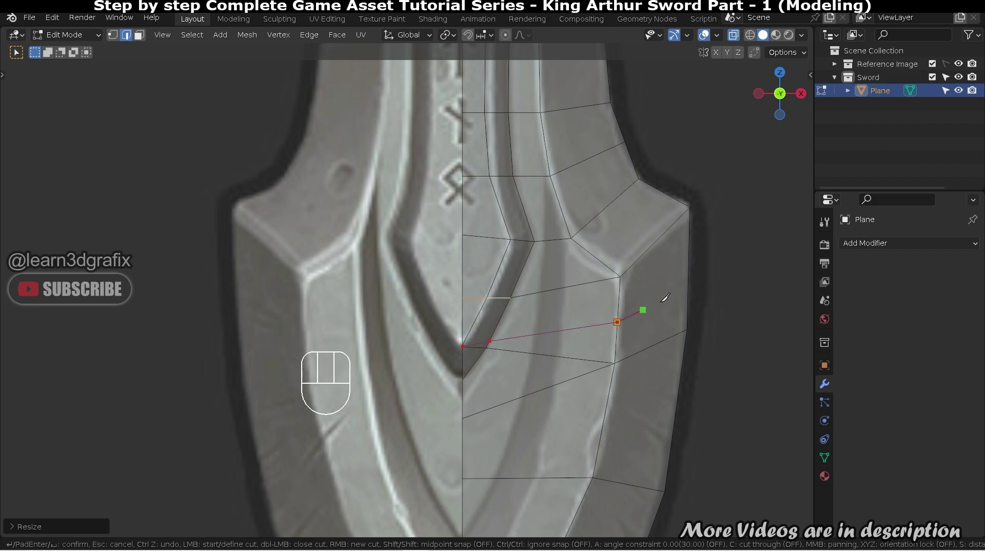
{"action": "key", "text": "Return"}
{"action": "scroll", "coordinate": [568, 375], "scroll_direction": "up", "scroll_amount": 1}
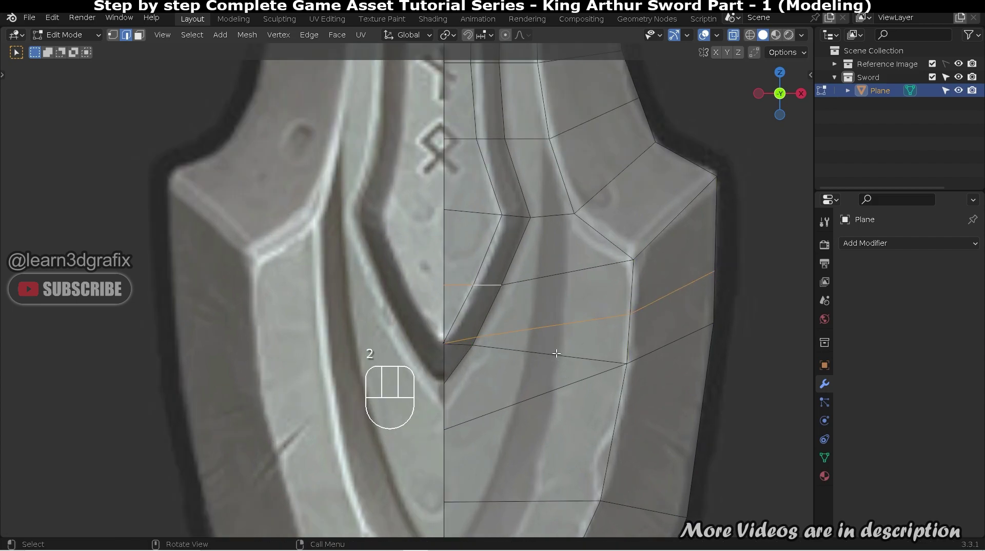
- Dissolve the old cross edges just below the new cut, including the short segment at the V point
{"action": "key", "text": "ctrl+z"}
{"action": "scroll", "coordinate": [479, 343], "scroll_direction": "up", "scroll_amount": 2}
{"action": "key", "text": "ctrl+z"}
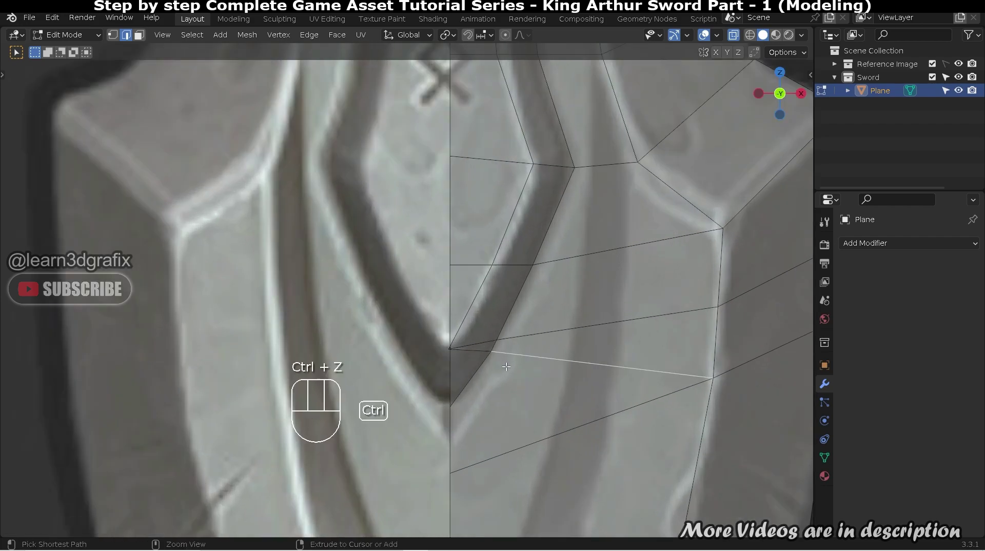
{"action": "left_click", "coordinate": [475, 348], "text": "ctrl"}
{"action": "key", "text": "ctrl+x"}
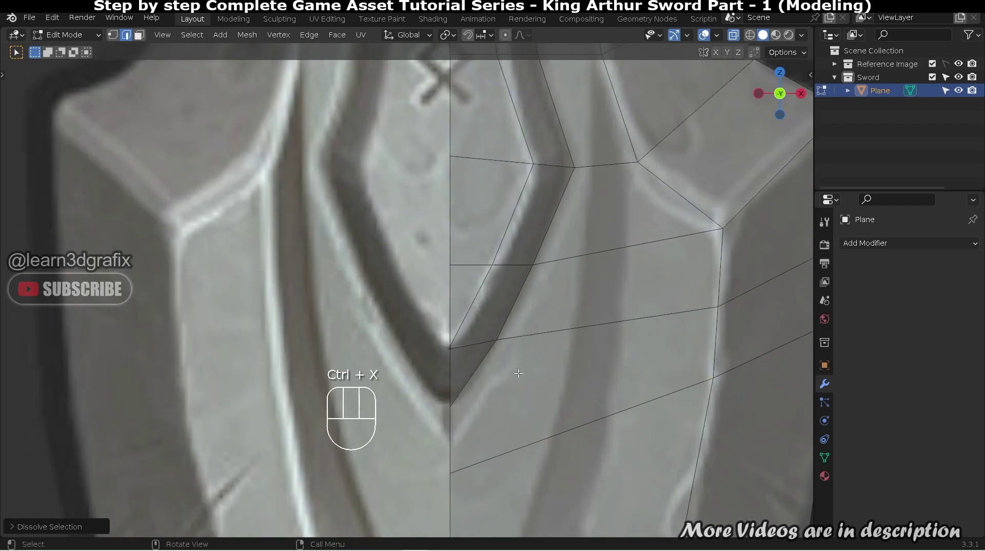
- Move the cut's vertex on the groove's outer border down and inward, just below the upper V point
{"action": "scroll", "coordinate": [519, 373], "scroll_direction": "down", "scroll_amount": 2}
{"action": "key", "text": "1"}
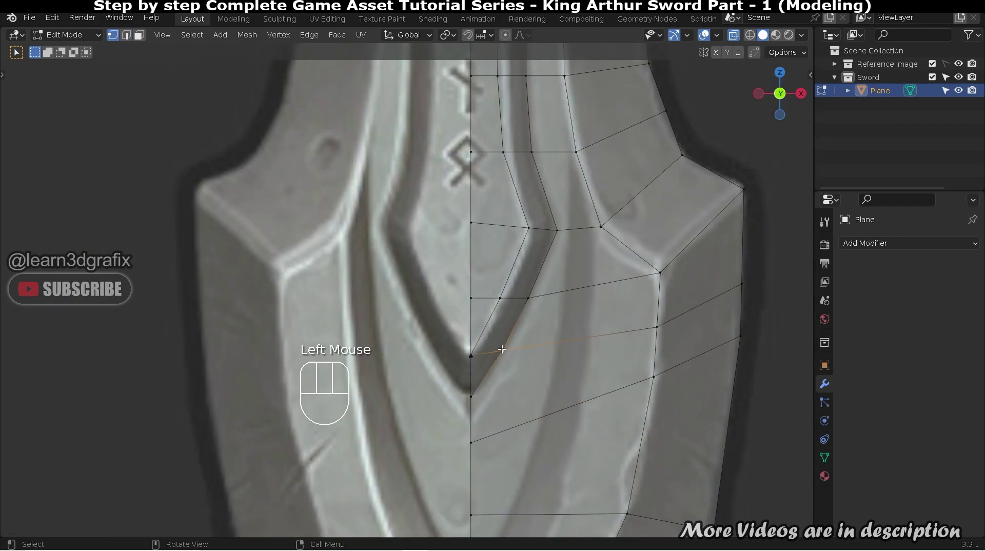
{"action": "key", "text": "g"}
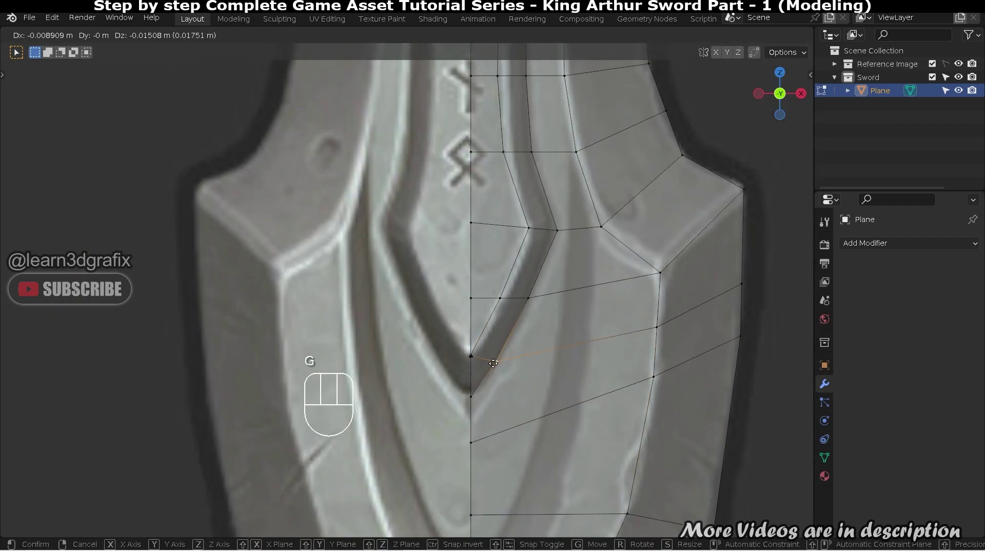
{"action": "left_click", "coordinate": [489, 368]}
- Merge the overlapping vertices at the upper V point on the centre line into one
{"action": "scroll", "coordinate": [490, 367], "scroll_direction": "up", "scroll_amount": 7}
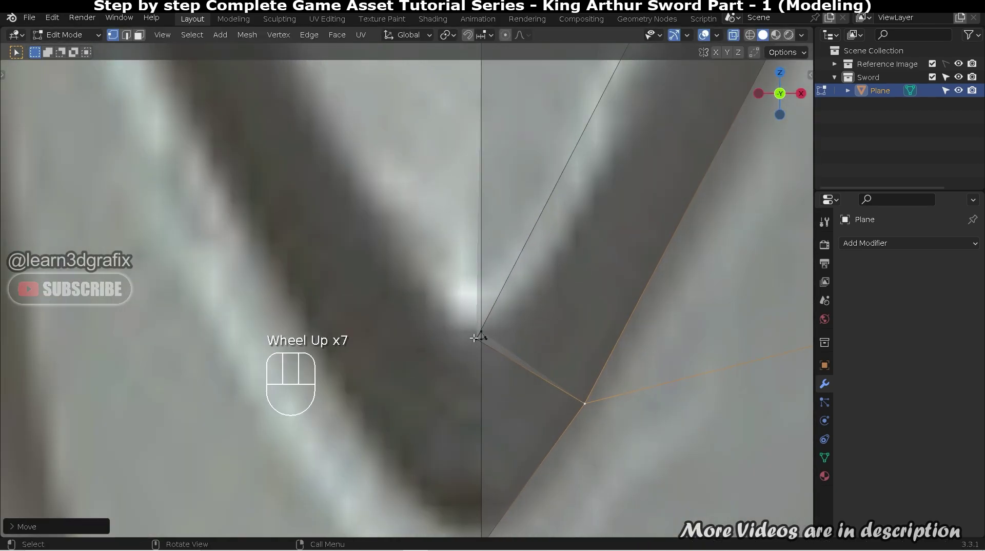
{"action": "left_click", "coordinate": [497, 366]}
{"action": "key", "text": "m"}
{"action": "left_click", "coordinate": [462, 348]}
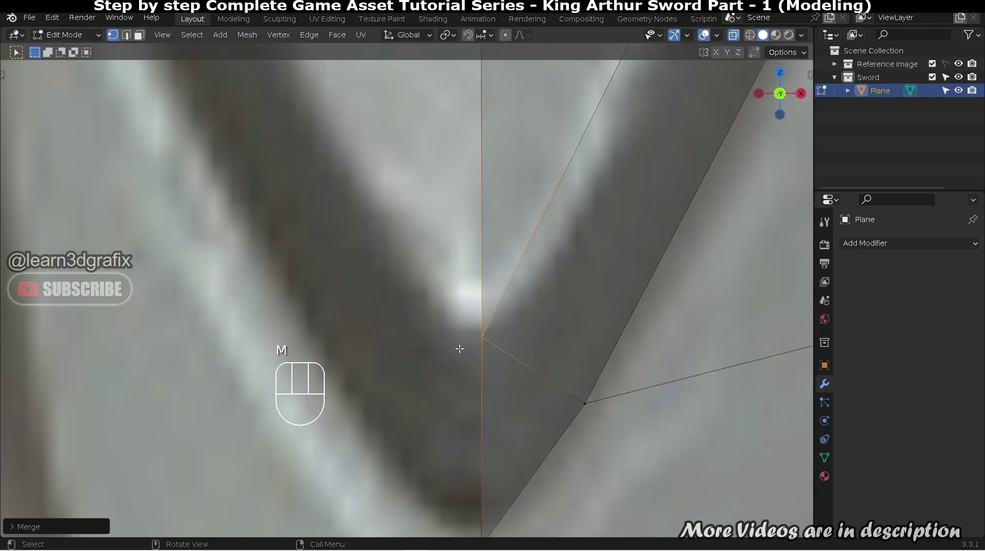
{"action": "scroll", "coordinate": [452, 344], "scroll_direction": "down", "scroll_amount": 2}
{"action": "scroll", "coordinate": [452, 345], "scroll_direction": "down", "scroll_amount": 6}
- Lower the outer-edge and bevel-ridge vertices of the cross-edge row below the upper V point, following the blade outline
{"action": "middle_click_drag", "start_coordinate": [533, 375], "coordinate": [518, 299], "text": "shift"}
{"action": "left_click", "coordinate": [715, 244]}
{"action": "key", "text": "g"}
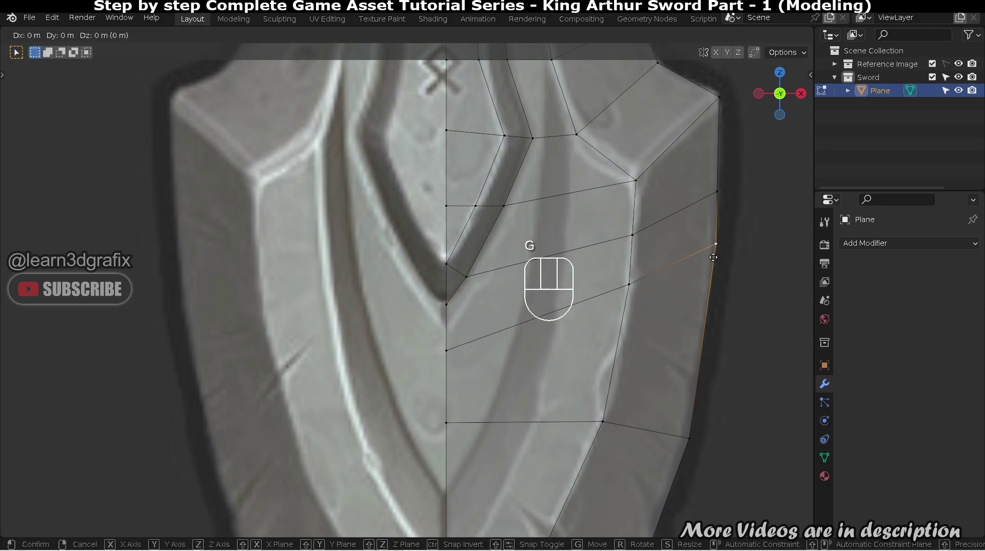
{"action": "left_click", "coordinate": [706, 307]}
{"action": "left_click", "coordinate": [629, 284]}
{"action": "key", "text": "g"}
{"action": "left_click", "coordinate": [627, 317]}
- Lower the bevel-ridge and outer-edge vertices of the newly cut cross-edge row to even out the row spacing
{"action": "left_click", "coordinate": [632, 235]}
{"action": "key", "text": "g"}
{"action": "left_click", "coordinate": [634, 242]}
{"action": "left_click", "coordinate": [718, 192]}
{"action": "left_click", "coordinate": [714, 218]}
{"action": "scroll", "coordinate": [677, 274], "scroll_direction": "down", "scroll_amount": 3}
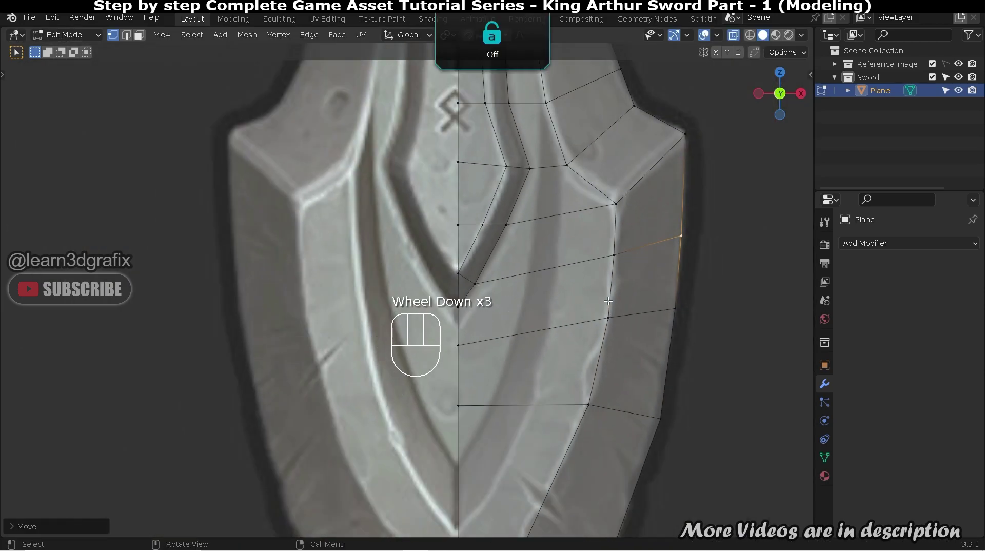
{"action": "key", "text": "g"}
{"action": "left_click", "coordinate": [677, 238]}
{"action": "scroll", "coordinate": [615, 267], "scroll_direction": "down", "scroll_amount": 3}
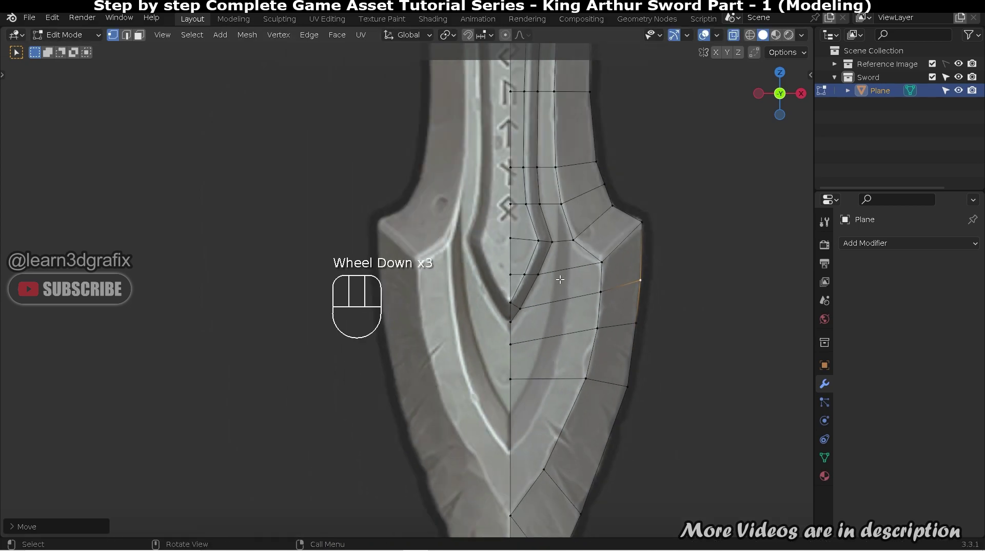
- Knife-cut along the outer border of the lower V-shaped channel, from the shoulder's inner corner down to the centre line
{"action": "scroll", "coordinate": [579, 287], "scroll_direction": "up", "scroll_amount": 1}
{"action": "key", "text": "k"}
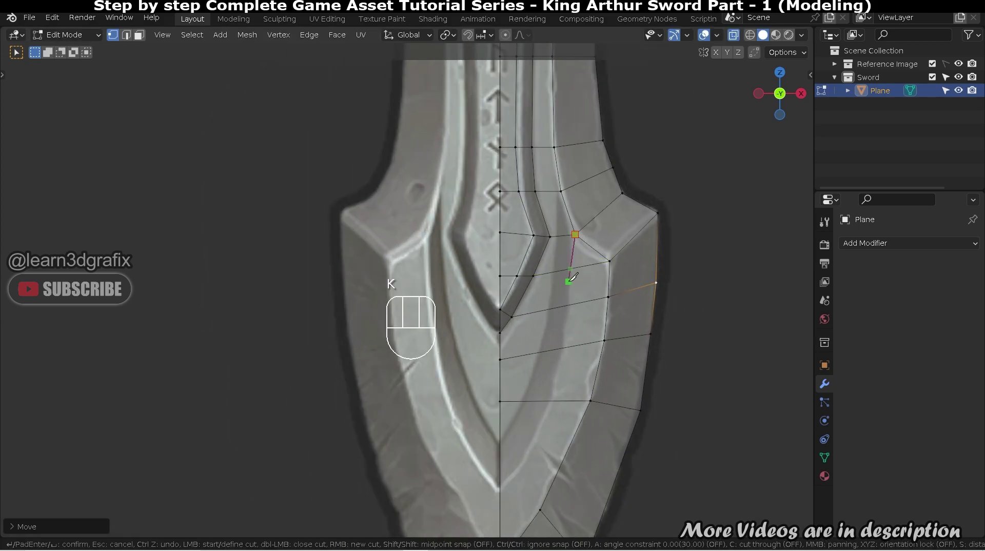
{"action": "middle_click_drag", "start_coordinate": [576, 321], "coordinate": [570, 245], "text": "shift"}
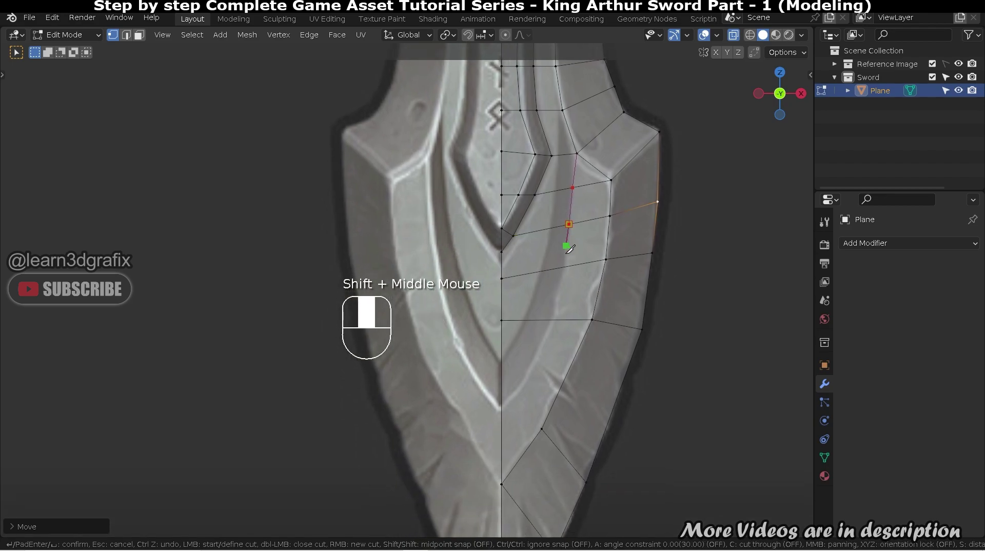
{"action": "left_click", "coordinate": [526, 375]}
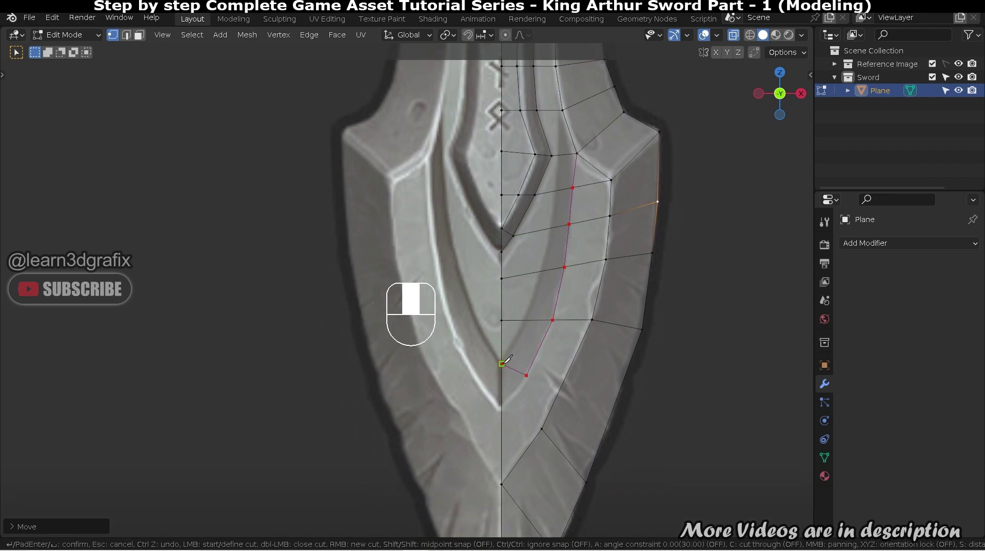
{"action": "key", "text": "Return"}
- Knife-cut from the channel border's lowest corner out to the blade edge and down to the lower V tip
{"action": "key", "text": "k"}
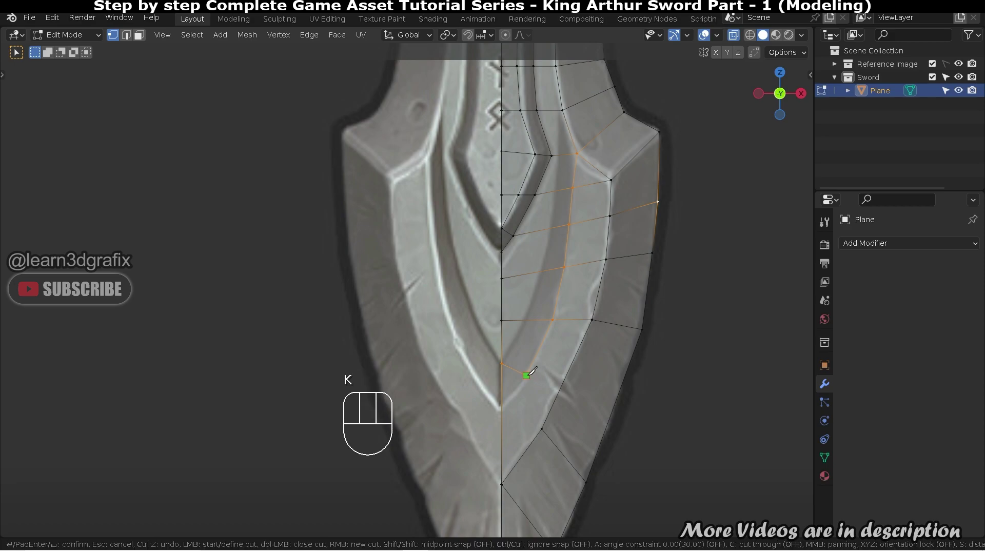
{"action": "left_click", "coordinate": [615, 403]}
{"action": "key", "text": "Return"}
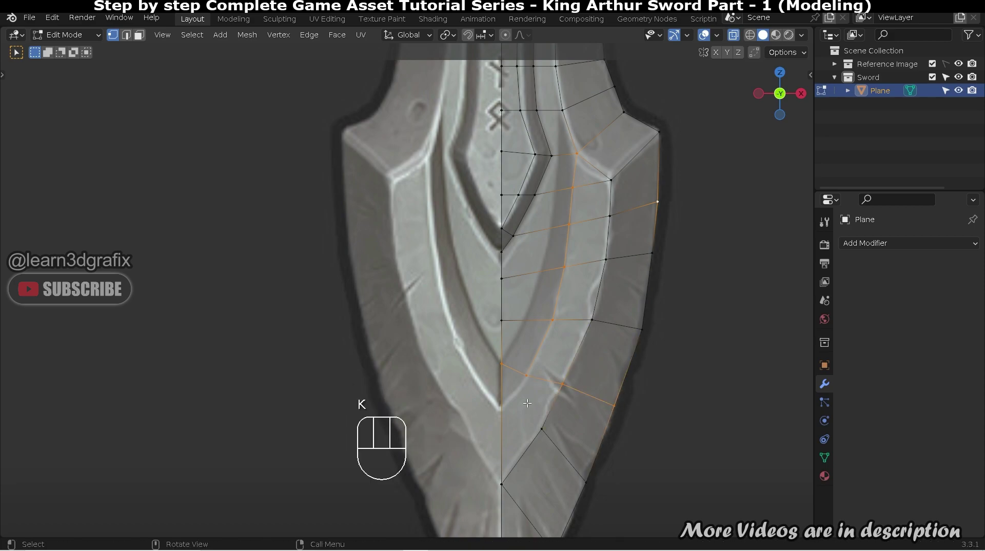
{"action": "scroll", "coordinate": [531, 373], "scroll_direction": "up", "scroll_amount": 2}
{"action": "key", "text": "k"}
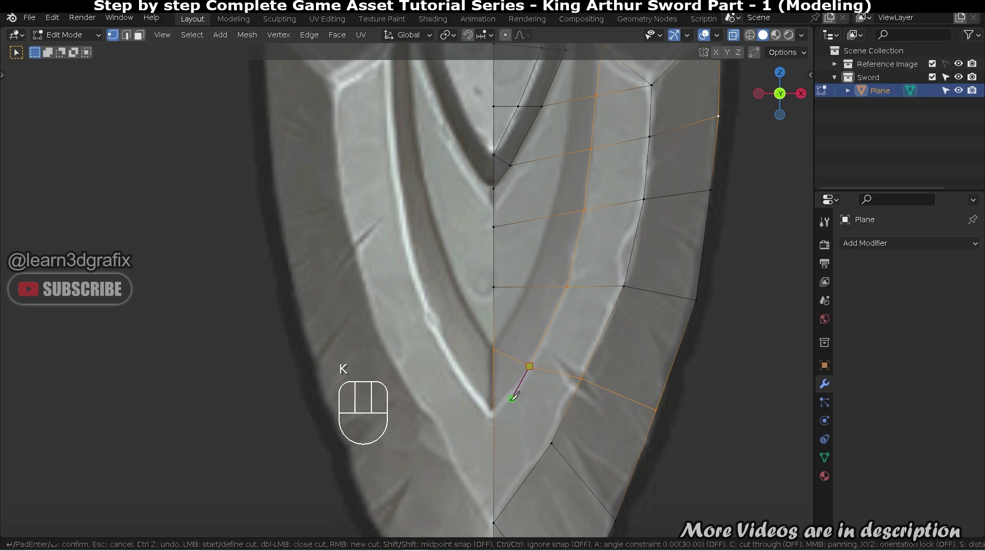
{"action": "key", "text": "Return"}
{"action": "scroll", "coordinate": [528, 376], "scroll_direction": "down", "scroll_amount": 3}
{"action": "left_click", "coordinate": [583, 356]}
- Nudge the outer-edge vertices of the newest cross row and the row above it onto the reference silhouette
{"action": "scroll", "coordinate": [582, 347], "scroll_direction": "up", "scroll_amount": 1}
{"action": "scroll", "coordinate": [578, 347], "scroll_direction": "up", "scroll_amount": 1}
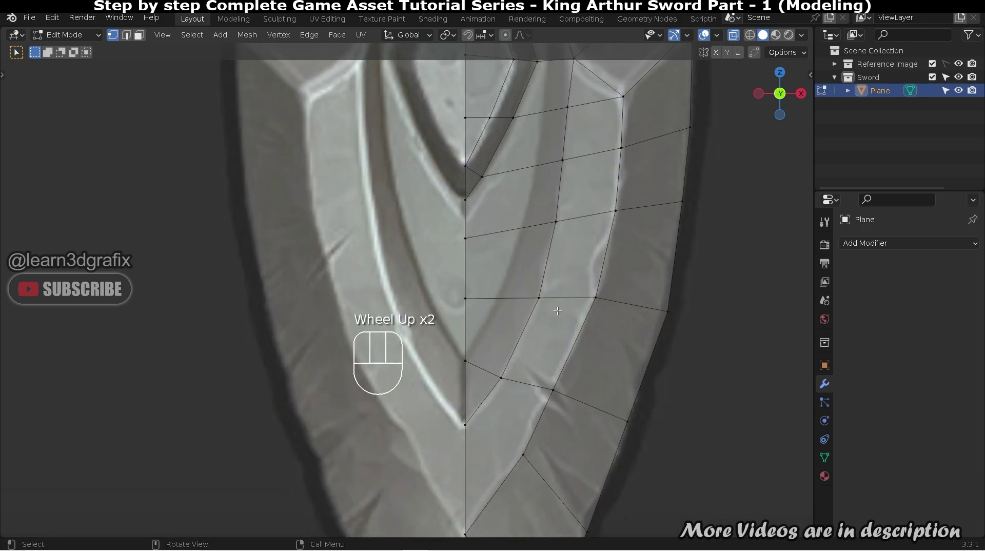
{"action": "left_click", "coordinate": [628, 421]}
{"action": "key", "text": "g"}
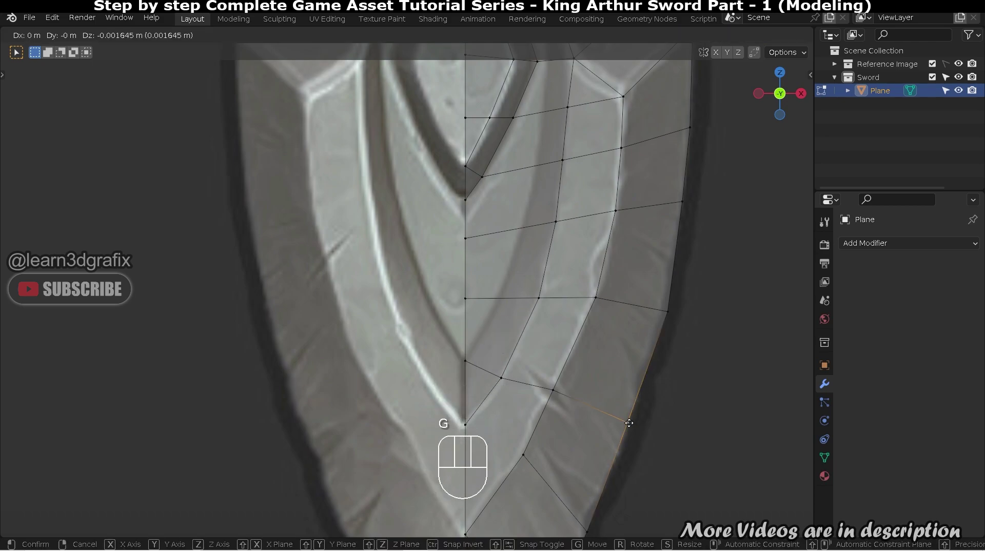
{"action": "left_click", "coordinate": [632, 425]}
{"action": "scroll", "coordinate": [595, 313], "scroll_direction": "down", "scroll_amount": 1}
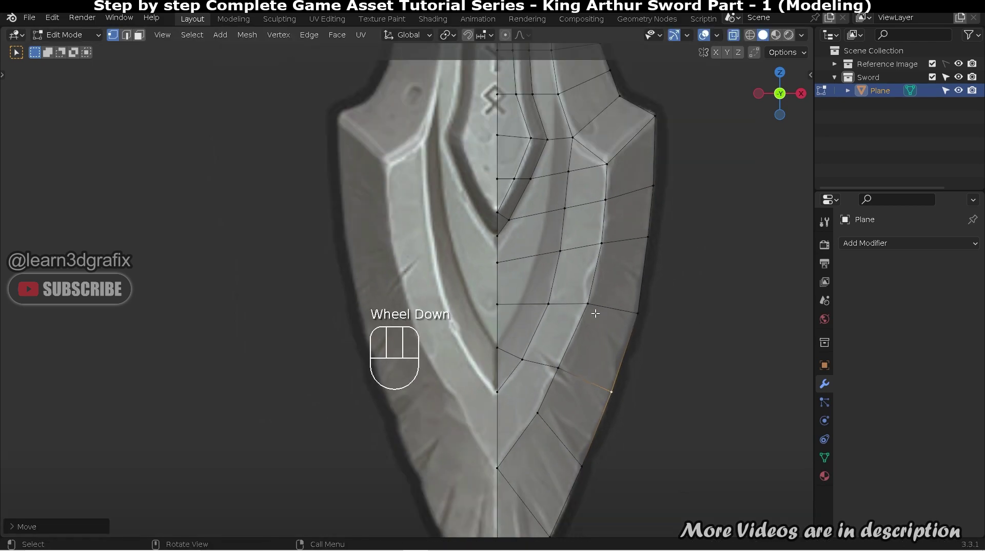
{"action": "left_click", "coordinate": [634, 313]}
{"action": "key", "text": "g"}
{"action": "left_click", "coordinate": [634, 311]}
{"action": "scroll", "coordinate": [616, 298], "scroll_direction": "down", "scroll_amount": 1}
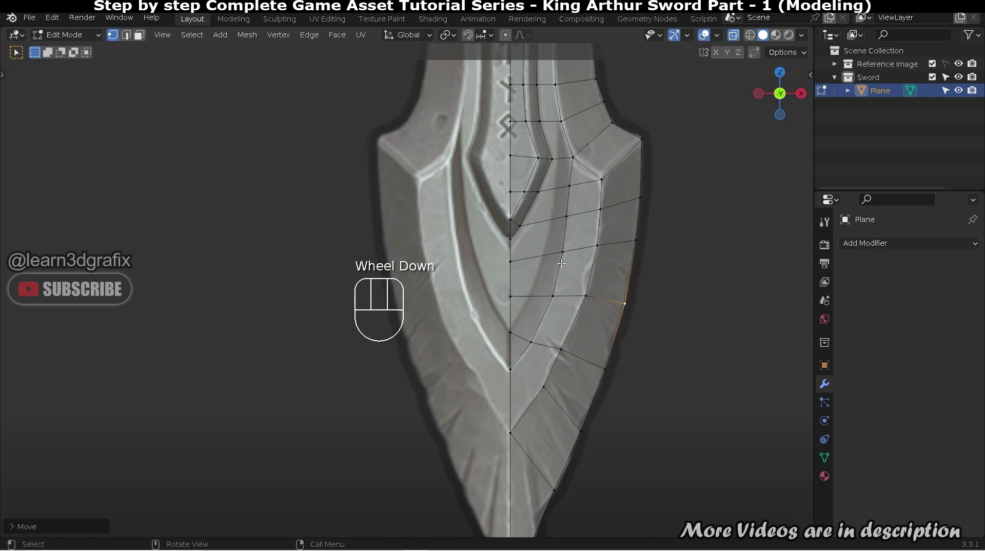
- Lower the channel-border, bevel-ridge and outer-edge vertices of the cross-edge row below the upper V point
{"action": "scroll", "coordinate": [590, 272], "scroll_direction": "up", "scroll_amount": 2}
{"action": "left_click", "coordinate": [565, 250]}
{"action": "key", "text": "g"}
{"action": "left_click", "coordinate": [563, 259]}
{"action": "left_click", "coordinate": [615, 239]}
{"action": "key", "text": "g"}
{"action": "left_click", "coordinate": [614, 253]}
{"action": "key", "text": "g"}
{"action": "left_click", "coordinate": [660, 253]}
{"action": "scroll", "coordinate": [519, 224], "scroll_direction": "down", "scroll_amount": 1}
{"action": "scroll", "coordinate": [520, 224], "scroll_direction": "up", "scroll_amount": 3}
- Move the two upper vertices of the channel's outer border to follow the curve in the reference image
{"action": "middle_click_drag", "start_coordinate": [520, 225], "coordinate": [575, 277], "text": "shift"}
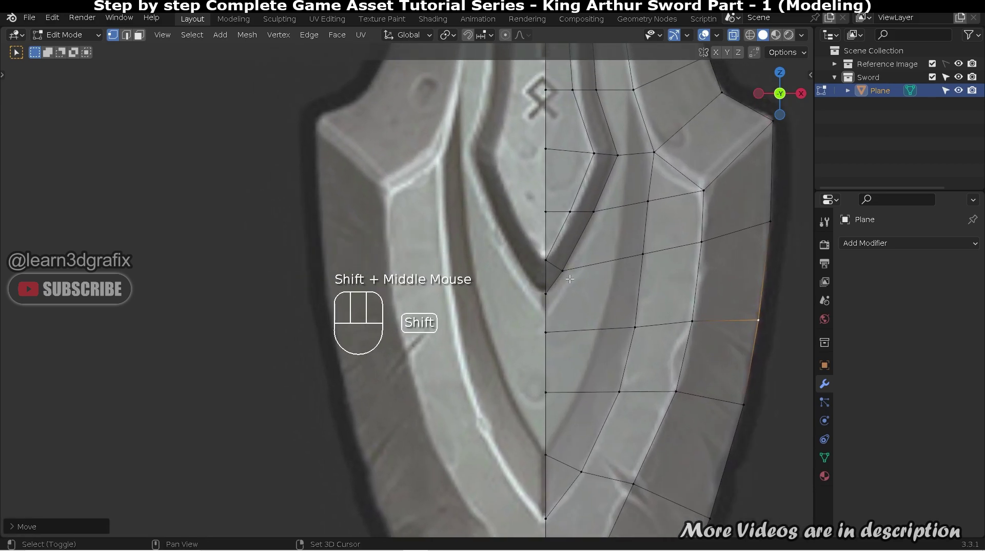
{"action": "scroll", "coordinate": [590, 298], "scroll_direction": "down", "scroll_amount": 2}
{"action": "scroll", "coordinate": [601, 308], "scroll_direction": "up", "scroll_amount": 2}
{"action": "left_click", "coordinate": [624, 205]}
{"action": "key", "text": "g"}
{"action": "left_click", "coordinate": [626, 227]}
{"action": "left_click", "coordinate": [618, 241]}
{"action": "key", "text": "g"}
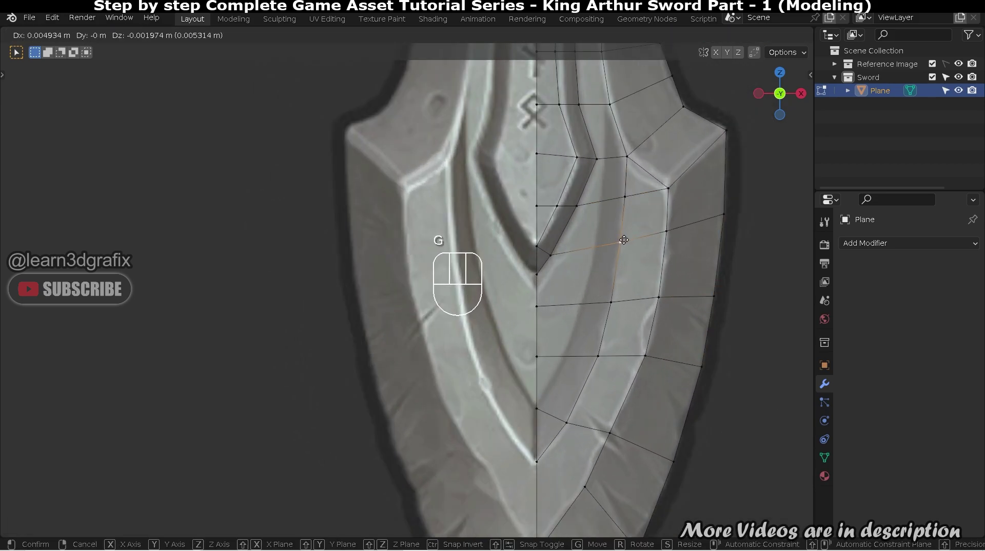
{"action": "left_click", "coordinate": [623, 240]}
{"action": "key", "text": "Caps_Lock"}
- Knife-cut the channel's inner border from the ridge vertex above the shoulder down to the centre line
{"action": "middle_click_drag", "start_coordinate": [615, 127], "coordinate": [616, 167], "text": "shift"}
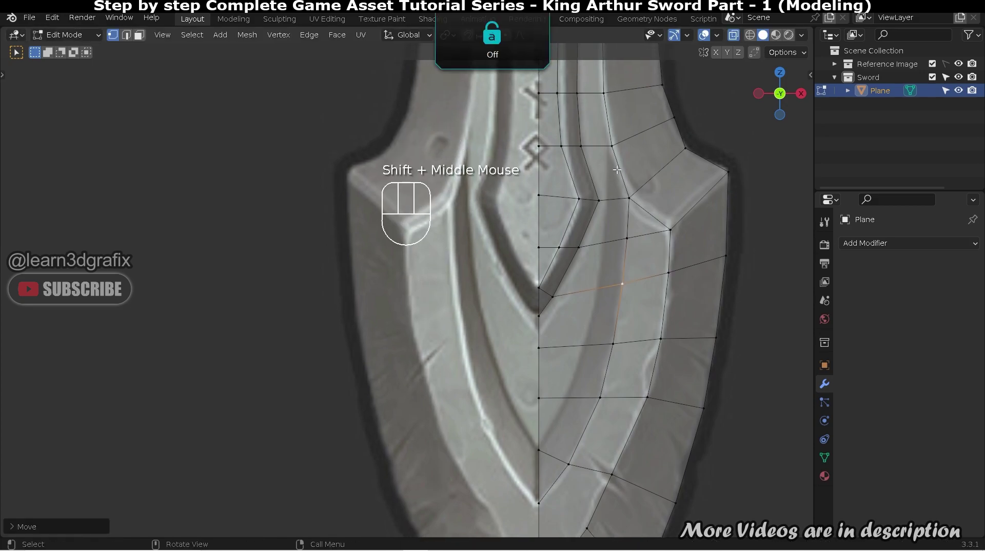
{"action": "key", "text": "k"}
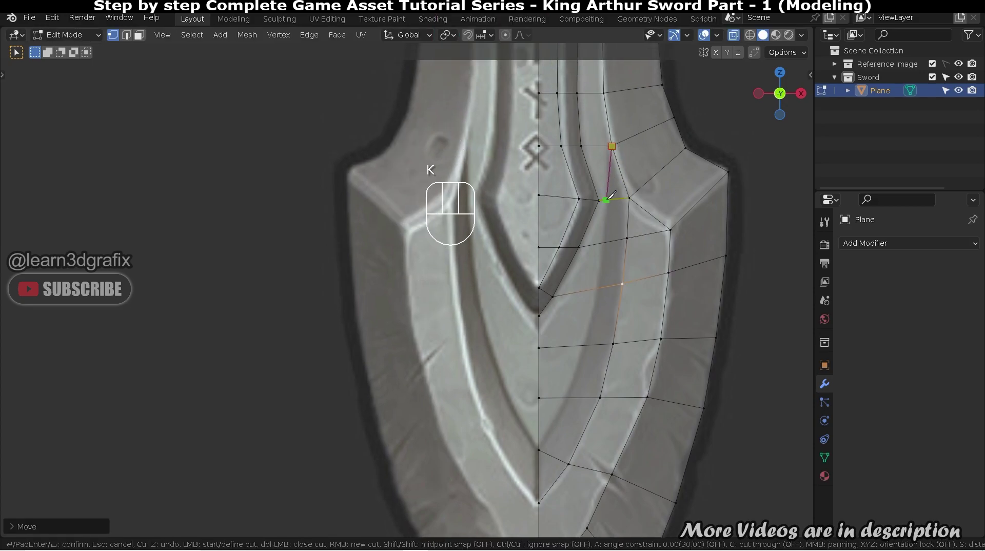
{"action": "left_click", "coordinate": [599, 288]}
{"action": "middle_click_drag", "start_coordinate": [599, 287], "coordinate": [609, 183], "text": "shift"}
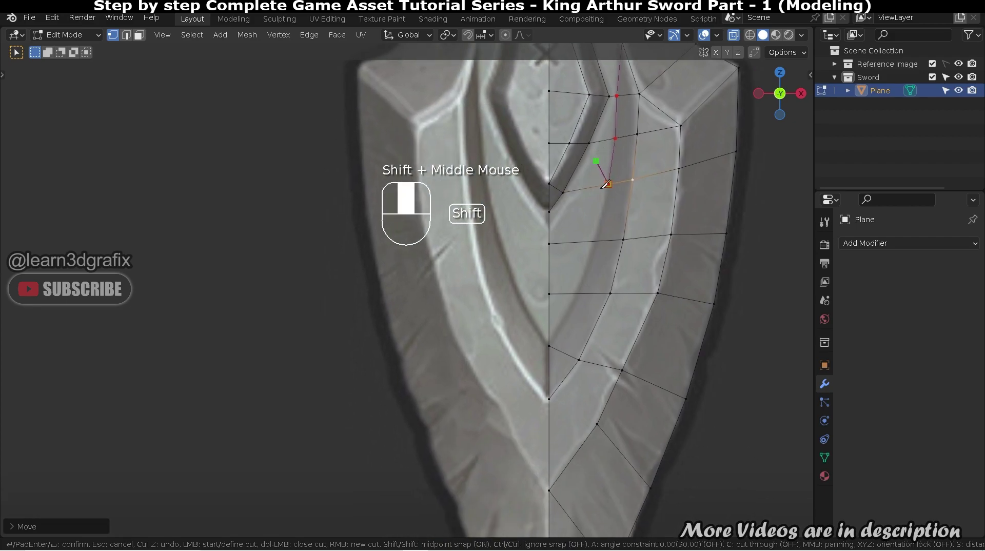
{"action": "left_click", "coordinate": [551, 346]}
{"action": "key", "text": "Return"}
{"action": "scroll", "coordinate": [583, 298], "scroll_direction": "down", "scroll_amount": 2}
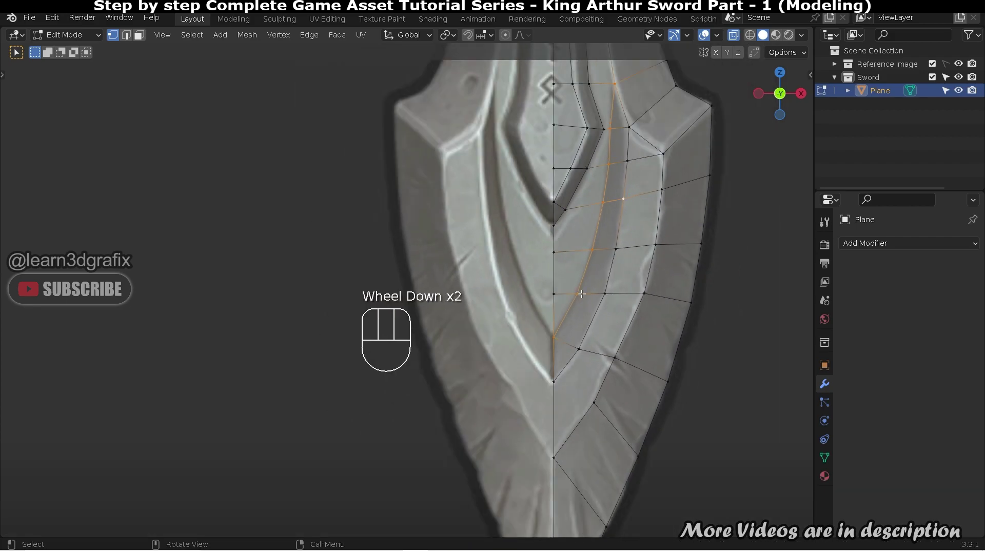
- Raise the ridge vertex where the channel's inner and outer borders meet, just above the shoulder
{"action": "middle_click_drag", "start_coordinate": [583, 288], "coordinate": [590, 370], "text": "shift"}
{"action": "scroll", "coordinate": [606, 195], "scroll_direction": "up", "scroll_amount": 2}
{"action": "scroll", "coordinate": [611, 176], "scroll_direction": "up", "scroll_amount": 1}
{"action": "left_click", "coordinate": [611, 176]}
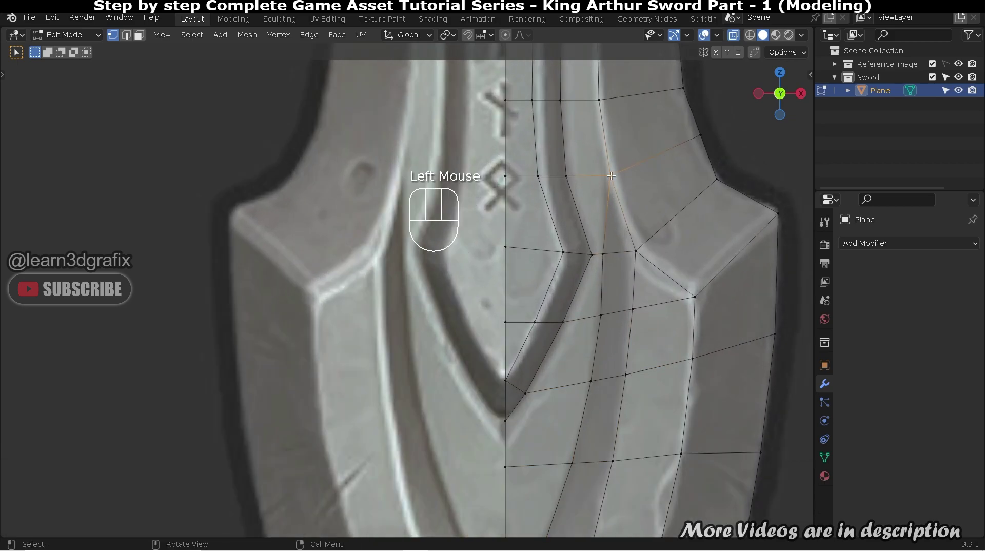
{"action": "key", "text": "g"}
{"action": "left_click", "coordinate": [608, 166]}
{"action": "scroll", "coordinate": [572, 367], "scroll_direction": "down", "scroll_amount": 4}
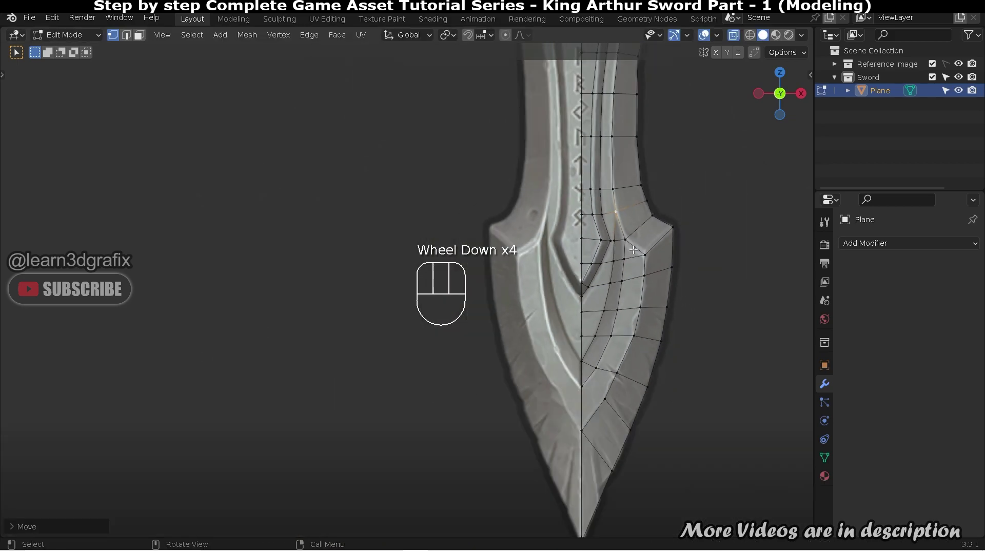
- Select the blade's centre-line edge loop and scale it along X
{"action": "key", "text": "2"}
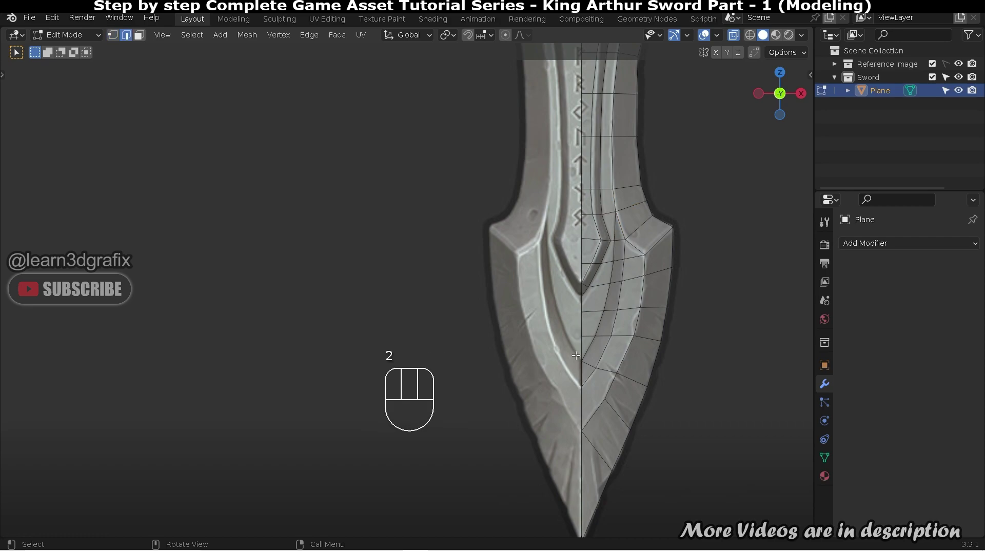
{"action": "left_click", "coordinate": [583, 318], "text": "alt"}
{"action": "scroll", "coordinate": [583, 318], "scroll_direction": "down", "scroll_amount": 2}
{"action": "key", "text": "s"}
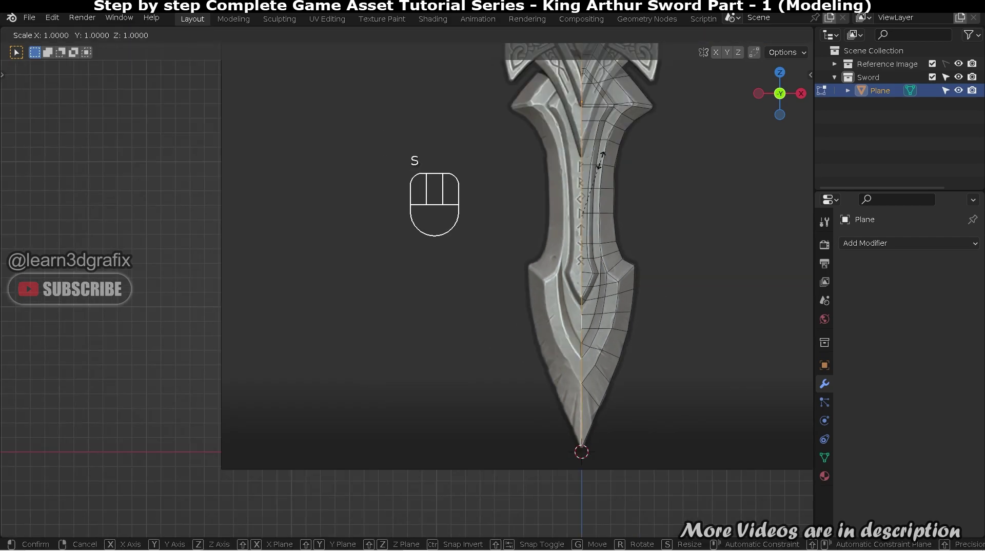
{"action": "key", "text": "x"}
{"action": "left_click", "coordinate": [601, 156]}
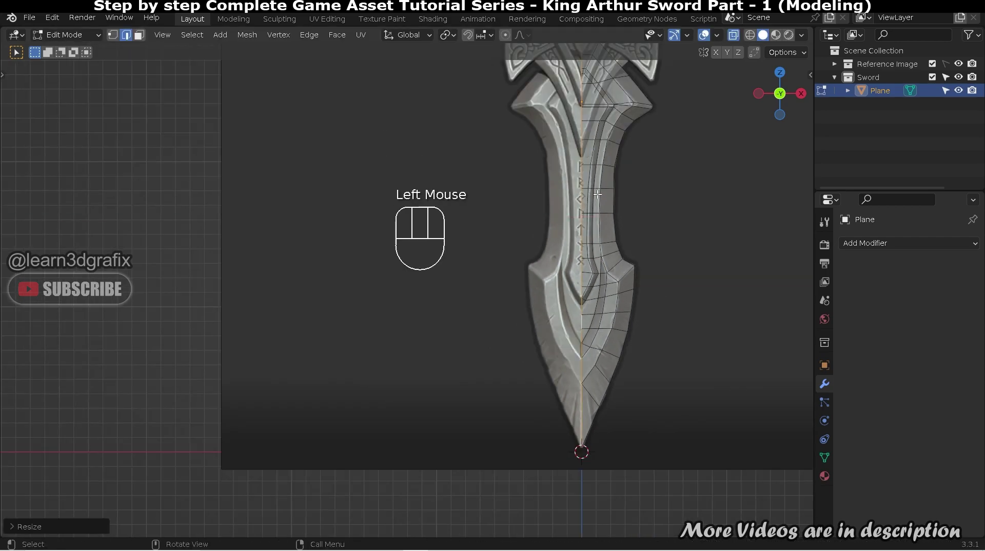
- Move the selected centre-line edge loop slightly along X toward the outer edge of the half blade
{"action": "scroll", "coordinate": [593, 226], "scroll_direction": "up", "scroll_amount": 1}
{"action": "scroll", "coordinate": [594, 225], "scroll_direction": "up", "scroll_amount": 2, "text": "shift"}
{"action": "middle_click_drag", "start_coordinate": [593, 226], "coordinate": [574, 224], "text": "shift"}
{"action": "key", "text": "g"}
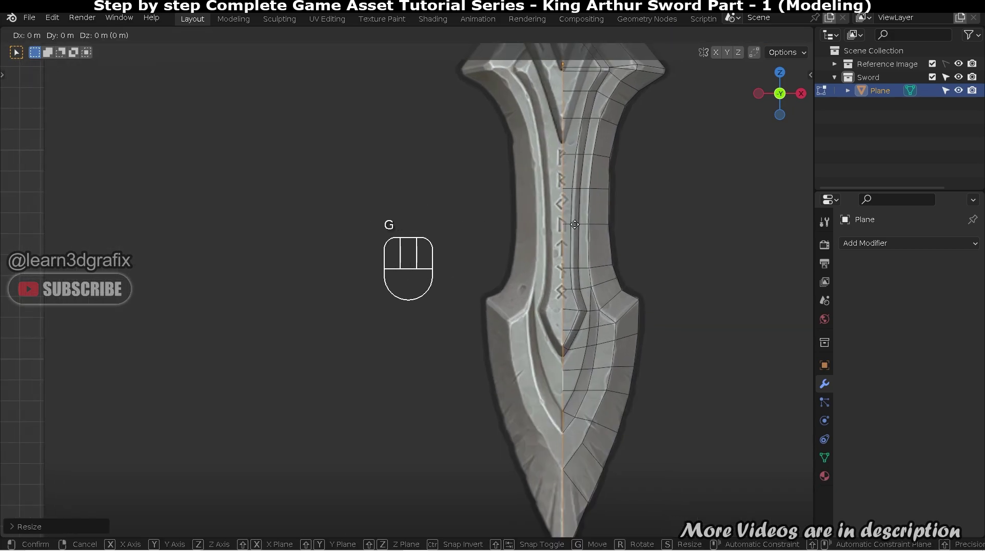
{"action": "key", "text": "x"}
{"action": "left_click", "coordinate": [581, 224]}
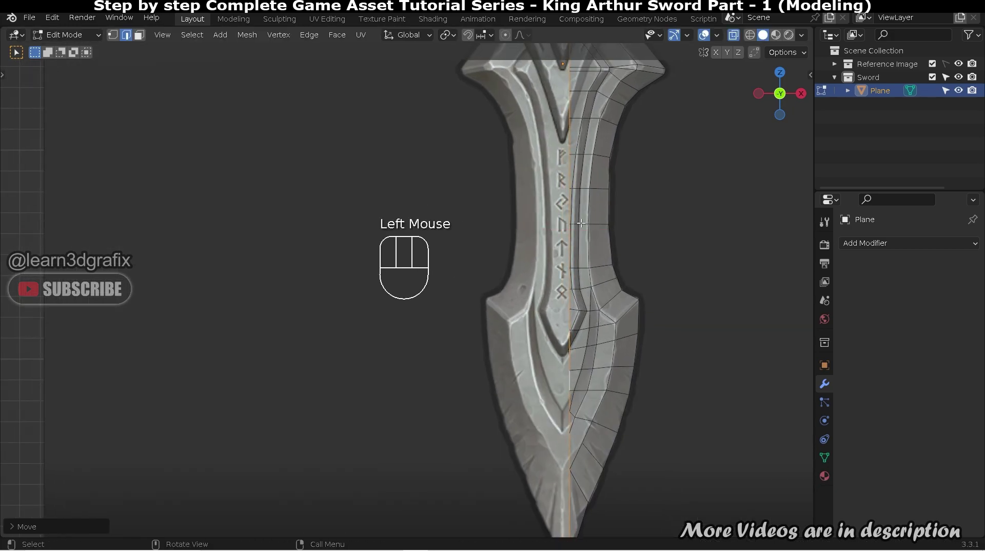
- Add a Mirror modifier on the X axis to the half blade in Object Mode and enable its Clipping option
{"action": "scroll", "coordinate": [585, 146], "scroll_direction": "down", "scroll_amount": 2}
{"action": "middle_click_drag", "start_coordinate": [577, 147], "coordinate": [573, 118], "text": "shift"}
{"action": "key", "text": "Tab"}
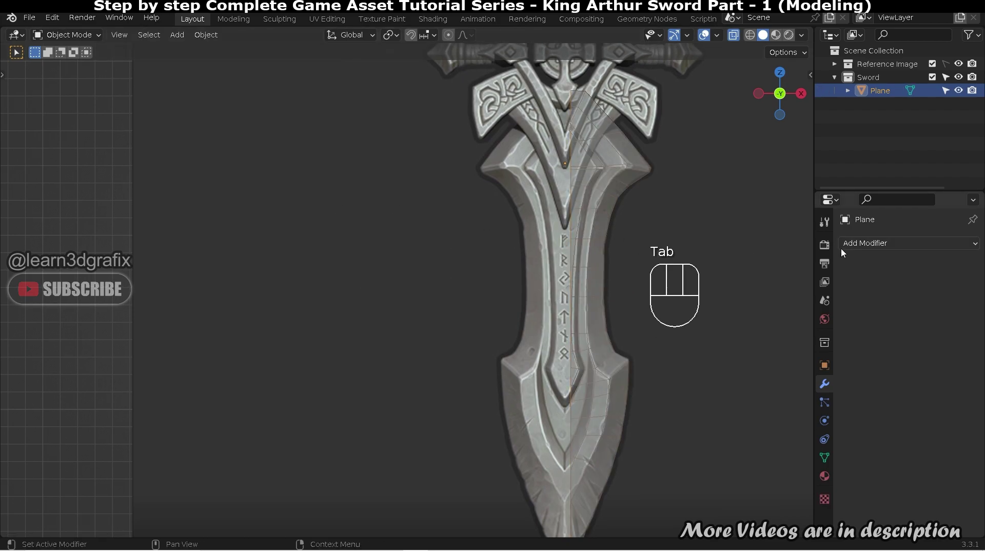
{"action": "left_click", "coordinate": [866, 244]}
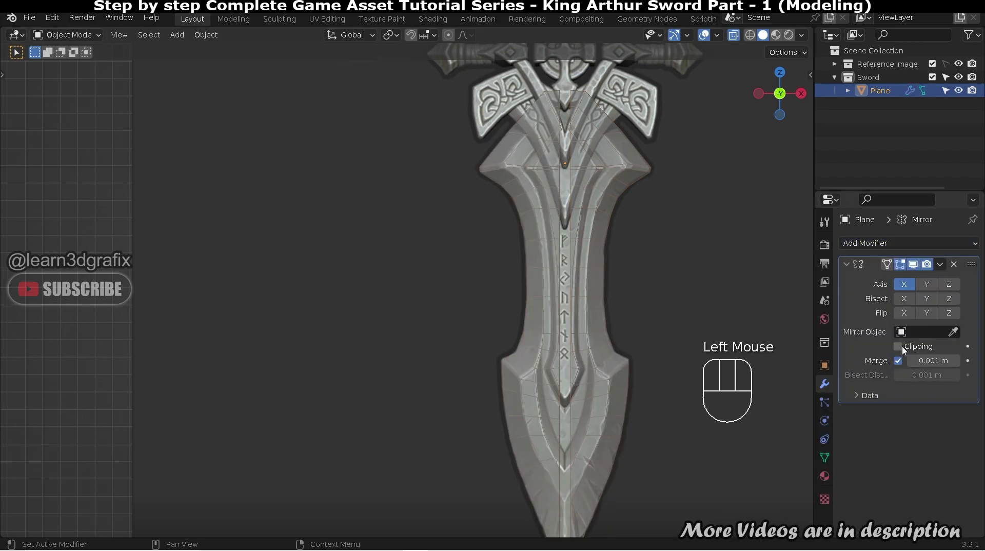
- Move the centre-line edge loop along X onto the mirror plane so both blade halves meet, then clear the selection
{"action": "key", "text": "Tab"}
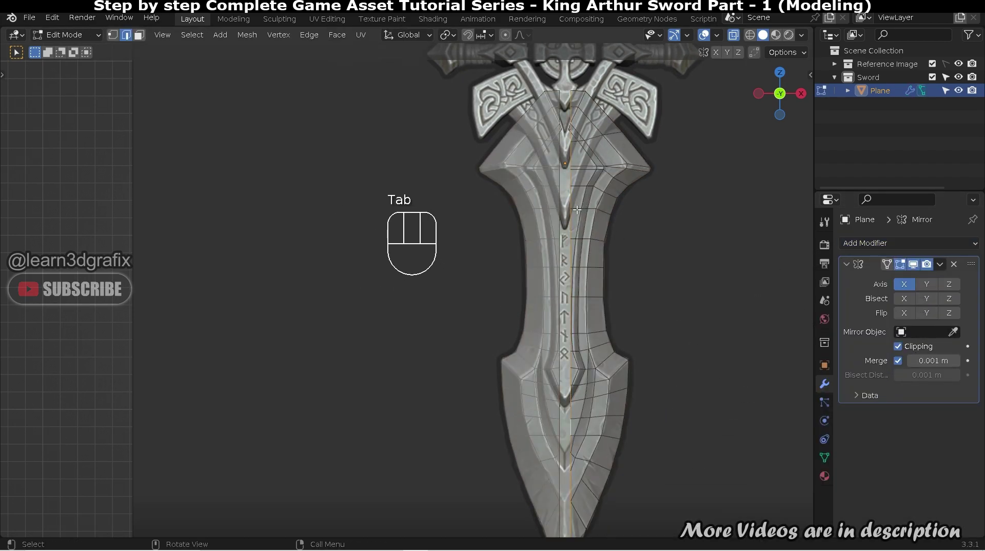
{"action": "scroll", "coordinate": [580, 226], "scroll_direction": "up", "scroll_amount": 2}
{"action": "key", "text": "g"}
{"action": "key", "text": "x"}
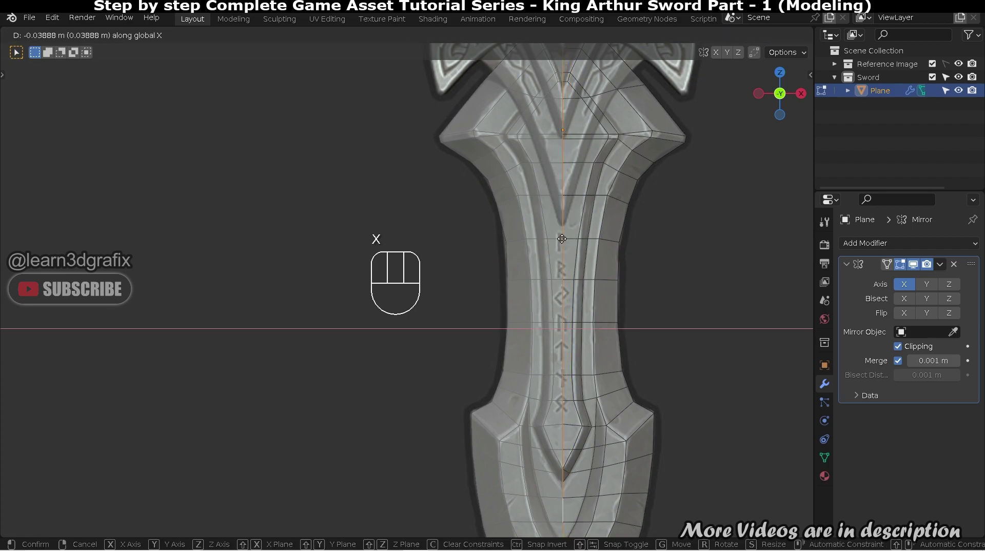
{"action": "left_click", "coordinate": [572, 239]}
{"action": "scroll", "coordinate": [571, 395], "scroll_direction": "down", "scroll_amount": 1}
{"action": "scroll", "coordinate": [570, 421], "scroll_direction": "up", "scroll_amount": 5}
{"action": "scroll", "coordinate": [639, 320], "scroll_direction": "down", "scroll_amount": 1}
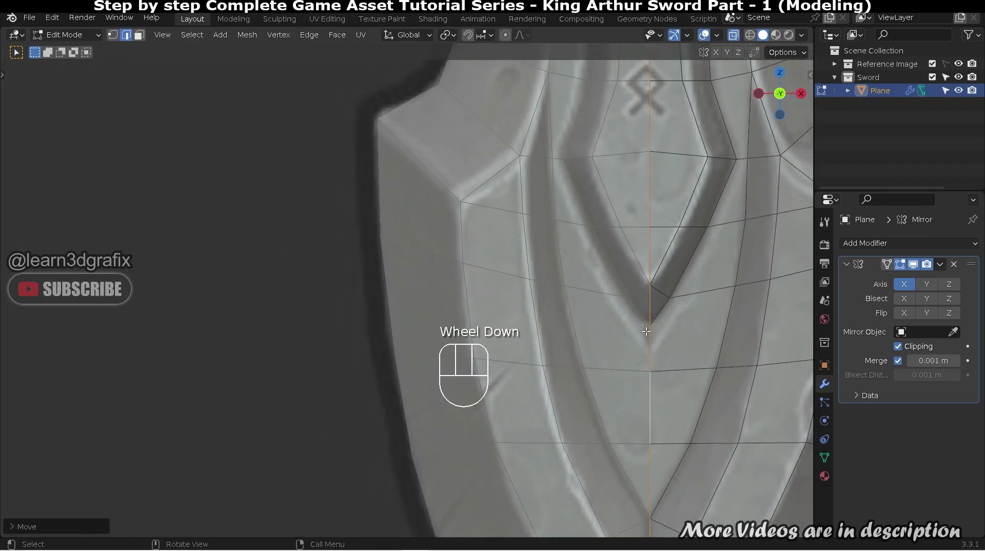
{"action": "middle_click_drag", "start_coordinate": [641, 326], "coordinate": [509, 247], "text": "shift"}
{"action": "scroll", "coordinate": [741, 324], "scroll_direction": "down", "scroll_amount": 2}
{"action": "left_click", "coordinate": [785, 359]}
{"action": "scroll", "coordinate": [593, 288], "scroll_direction": "down", "scroll_amount": 3}
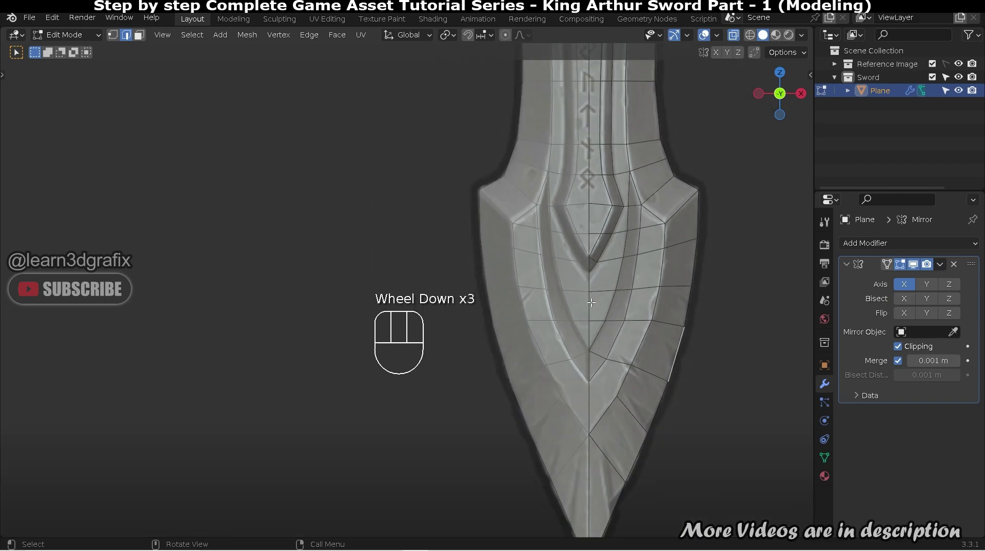
- Leave mesh editing and apply the blade's Mirror modifier
{"action": "middle_click_drag", "start_coordinate": [597, 370], "coordinate": [606, 330], "text": "shift"}
{"action": "scroll", "coordinate": [626, 236], "scroll_direction": "down", "scroll_amount": 2}
{"action": "scroll", "coordinate": [623, 231], "scroll_direction": "up", "scroll_amount": 1}
{"action": "left_click", "coordinate": [940, 264]}
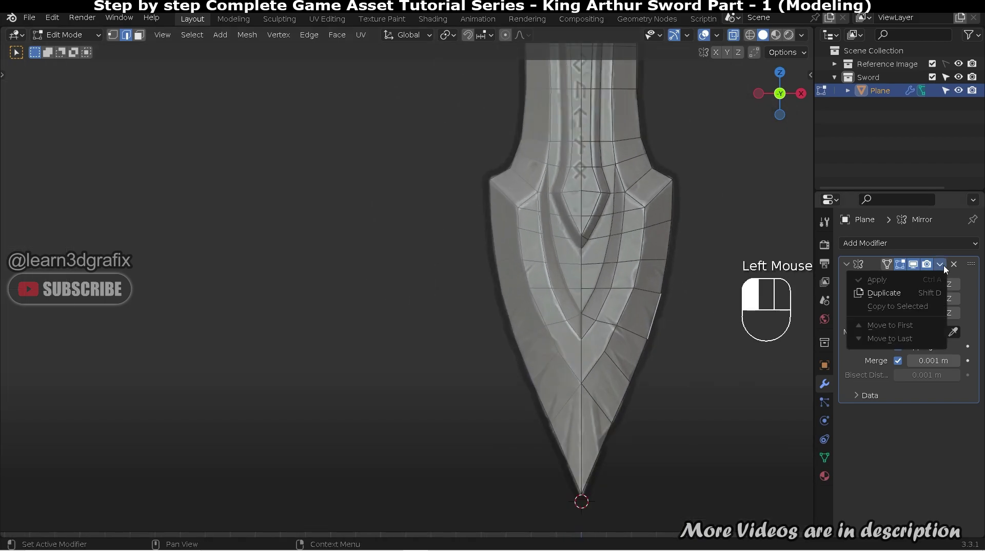
{"action": "mouse_move", "coordinate": [662, 280]}
{"action": "middle_mouse_down"}
{"action": "mouse_move", "coordinate": [642, 288]}
{"action": "mouse_move", "coordinate": [652, 281]}
{"action": "middle_mouse_up"}
{"action": "key", "text": "KP_1"}
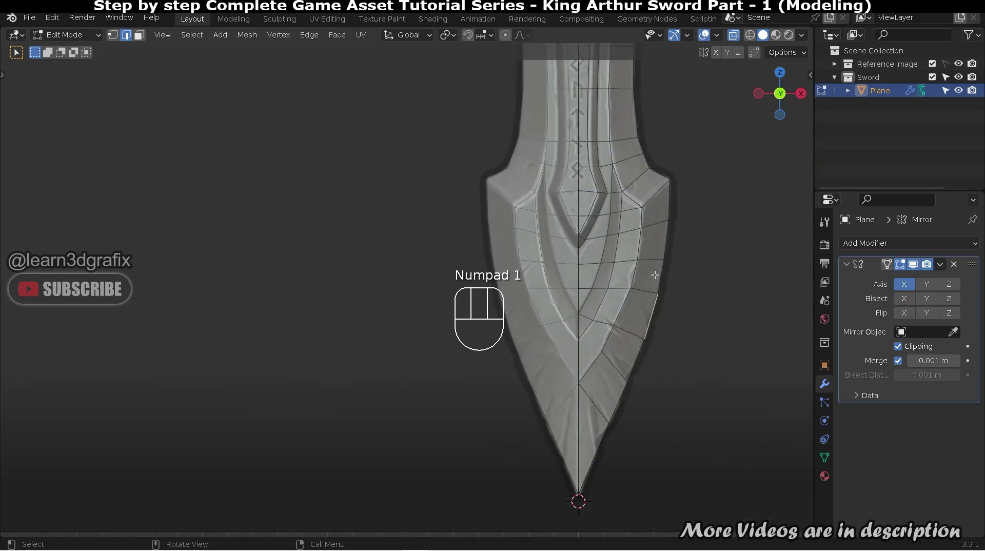
{"action": "scroll", "coordinate": [655, 279], "scroll_direction": "up", "scroll_amount": 1}
{"action": "key", "text": "Tab"}
{"action": "left_click", "coordinate": [940, 264]}
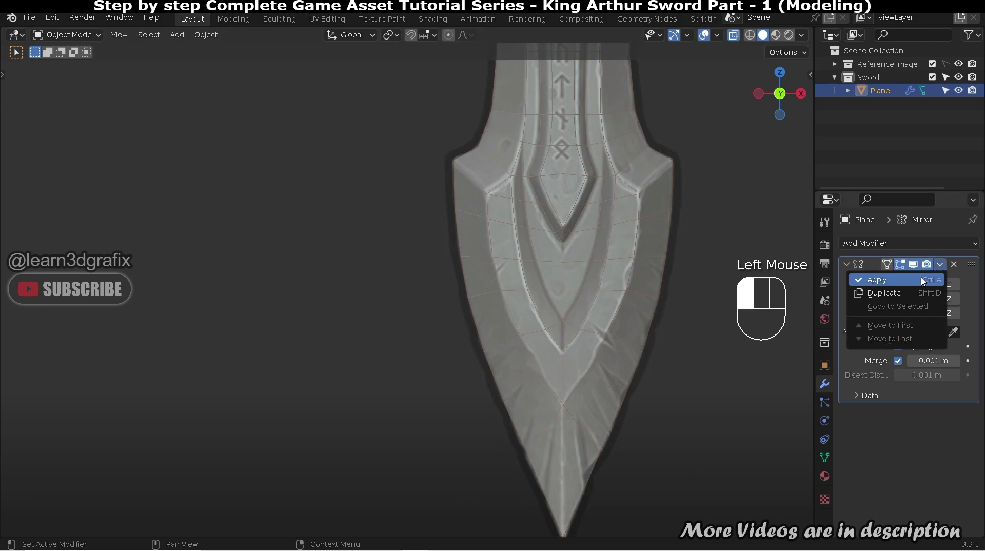
{"action": "left_click", "coordinate": [887, 280]}
- Knife-cut across the V band from its outer border vertex through the inner border's centre-line vertex to the opposite outer border vertex
{"action": "key", "text": "Tab"}
{"action": "scroll", "coordinate": [634, 232], "scroll_direction": "up", "scroll_amount": 2}
{"action": "scroll", "coordinate": [616, 171], "scroll_direction": "down", "scroll_amount": 2}
{"action": "left_click", "coordinate": [541, 377], "text": "ctrl"}
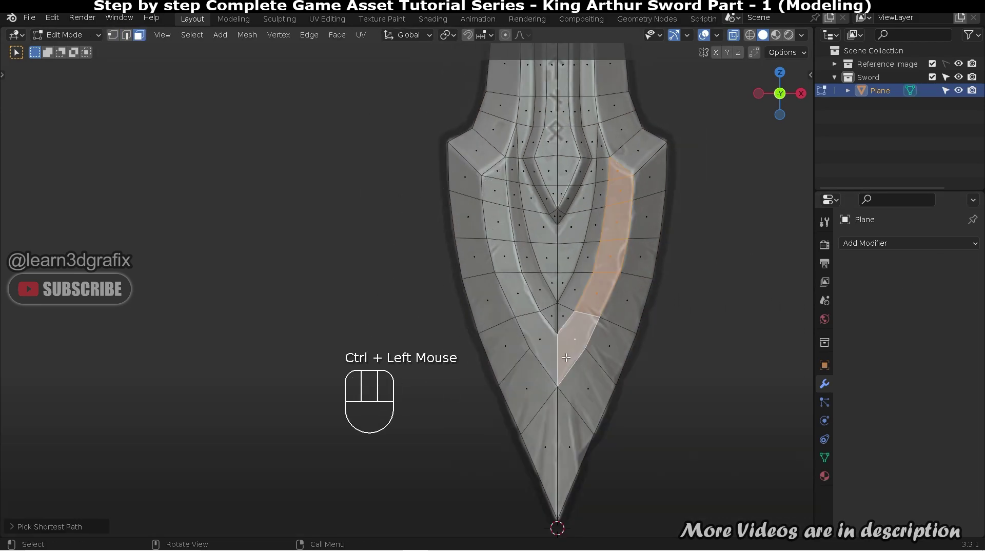
{"action": "scroll", "coordinate": [580, 347], "scroll_direction": "up", "scroll_amount": 4}
{"action": "left_click", "coordinate": [731, 371]}
{"action": "key", "text": "k"}
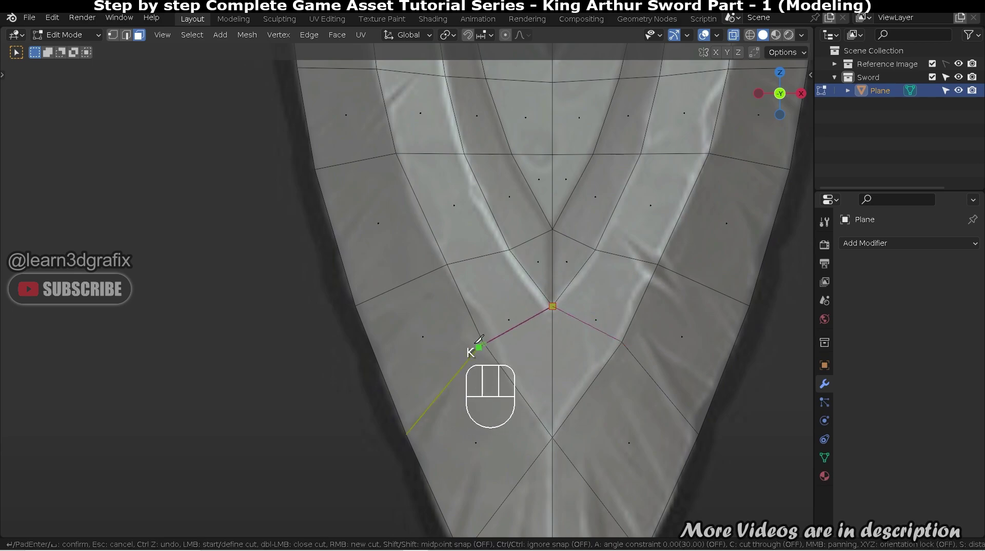
{"action": "left_click", "coordinate": [489, 341]}
{"action": "key", "text": "Return"}
{"action": "scroll", "coordinate": [571, 326], "scroll_direction": "down", "scroll_amount": 6}
{"action": "scroll", "coordinate": [613, 257], "scroll_direction": "up", "scroll_amount": 2}
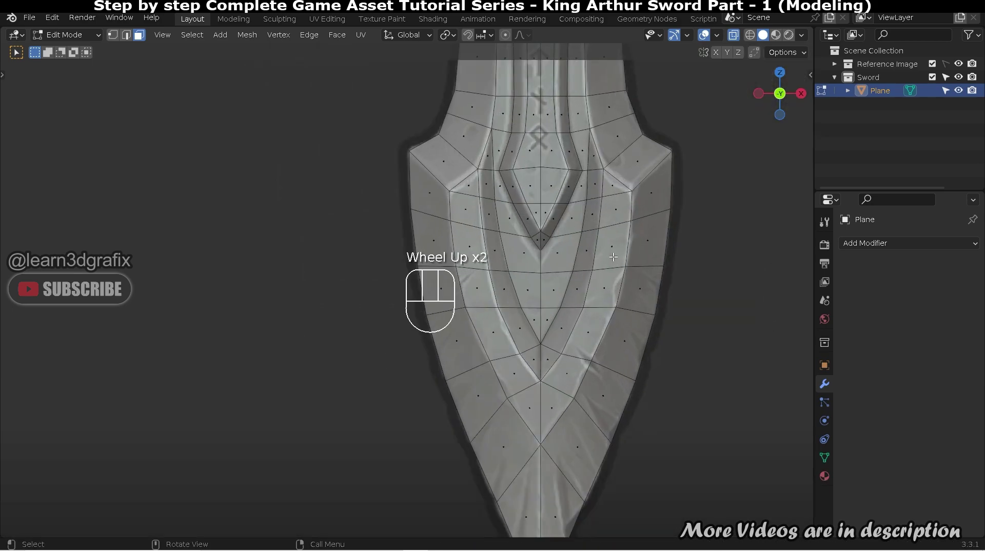
- Select the inner and outer border vertices of the V-shaped band on both sides, making the lowest centre-line vertex active
{"action": "left_click", "coordinate": [603, 170]}
{"action": "left_click", "coordinate": [544, 383], "text": "ctrl"}
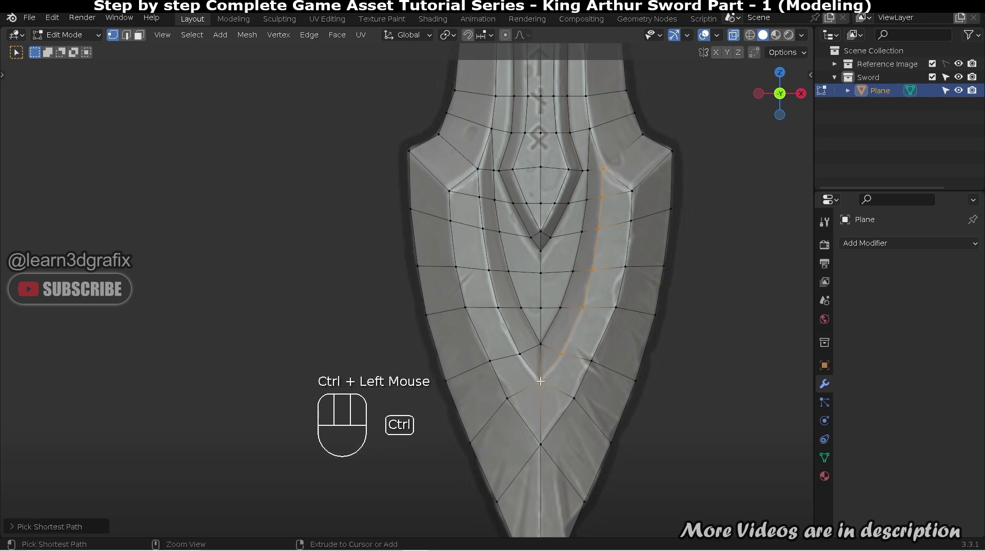
{"action": "left_click", "coordinate": [477, 169], "text": "ctrl"}
{"action": "left_click", "coordinate": [455, 189], "text": "ctrl"}
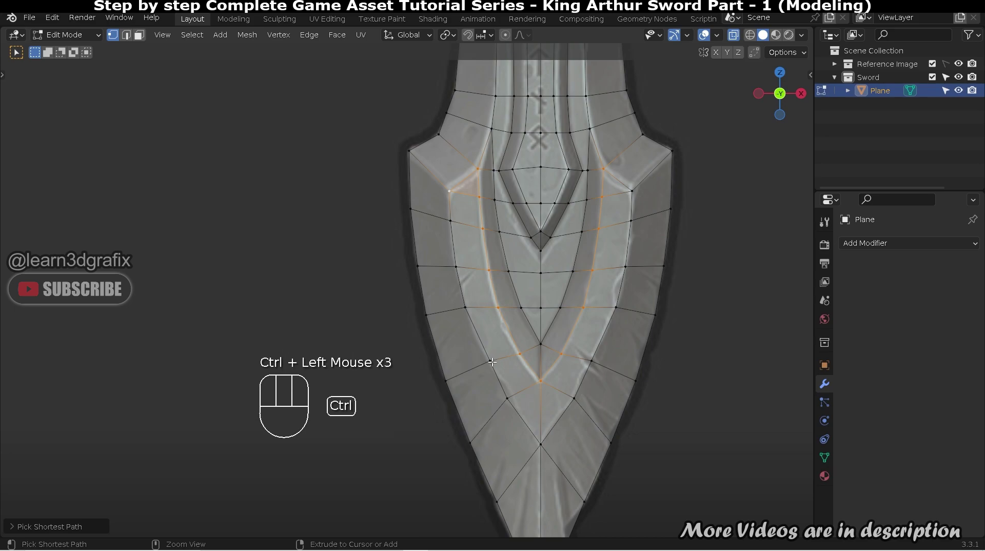
{"action": "left_click", "coordinate": [540, 444], "text": "ctrl"}
{"action": "left_click", "coordinate": [632, 191], "text": "ctrl"}
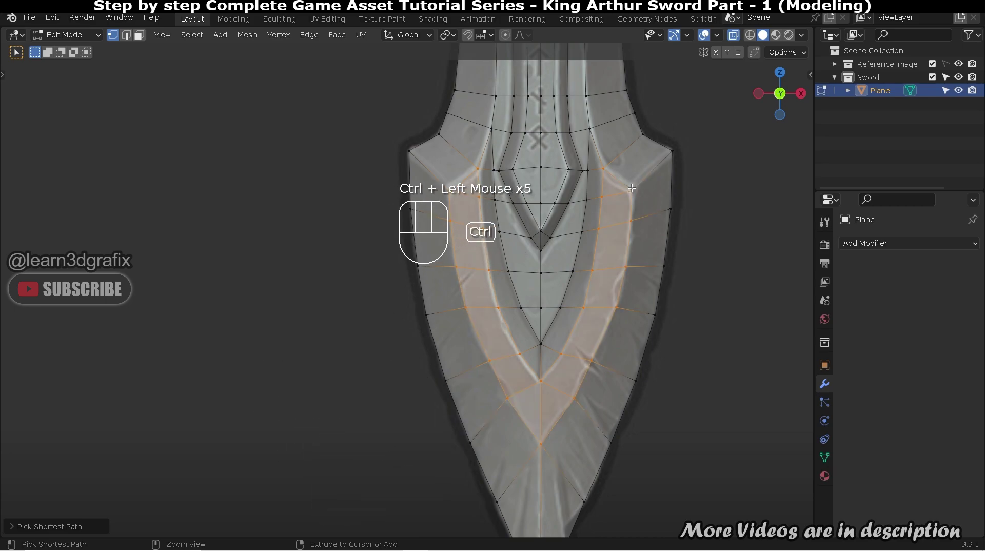
{"action": "left_click", "coordinate": [542, 446], "text": "shift"}
{"action": "left_click", "coordinate": [542, 445], "text": "shift"}
- Set the pivot point to Active Element and rotate the selected V-band vertices about 5.5° around X in side view
{"action": "scroll", "coordinate": [544, 441], "scroll_direction": "down", "scroll_amount": 2}
{"action": "key", "text": "KP_3"}
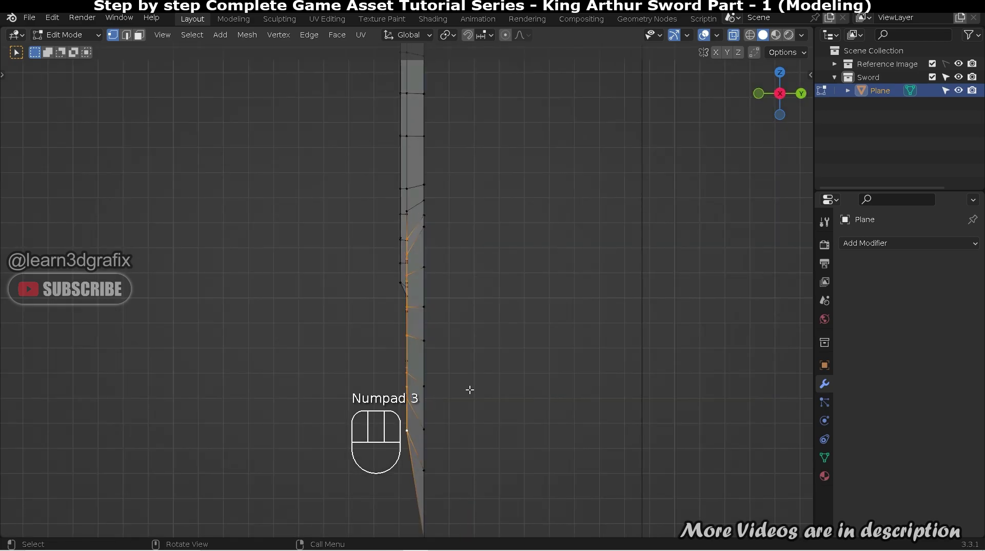
{"action": "left_click", "coordinate": [448, 35]}
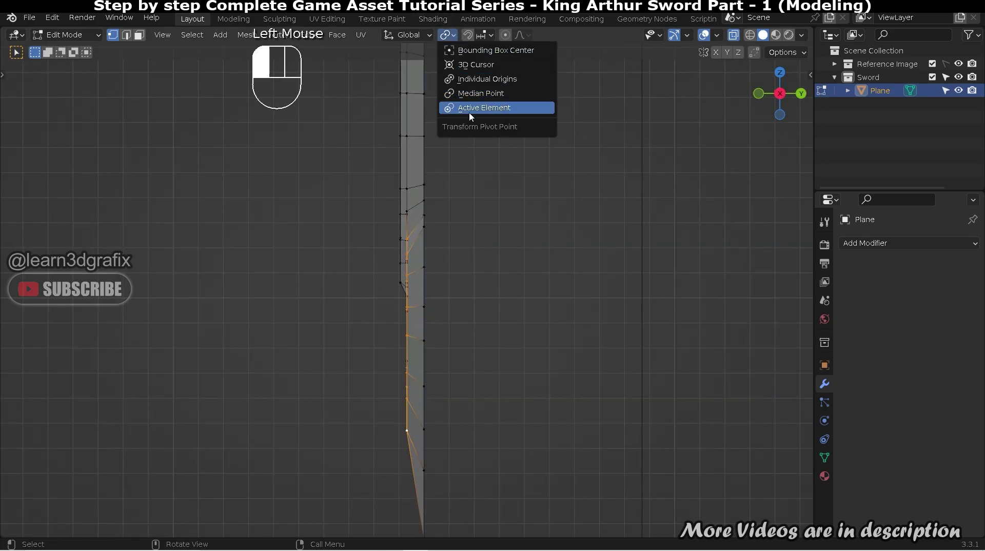
{"action": "left_click", "coordinate": [514, 108]}
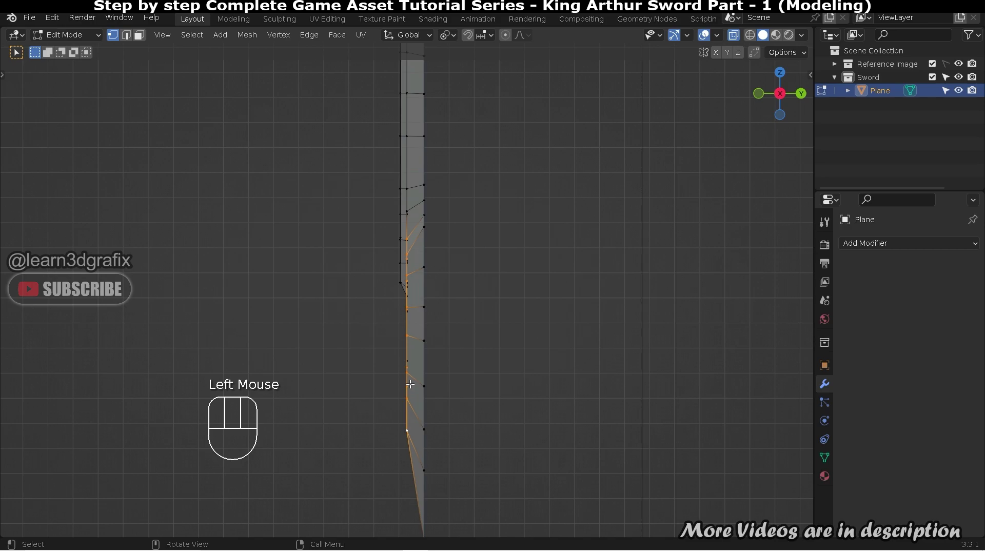
{"action": "key", "text": "r"}
{"action": "key", "text": "x"}
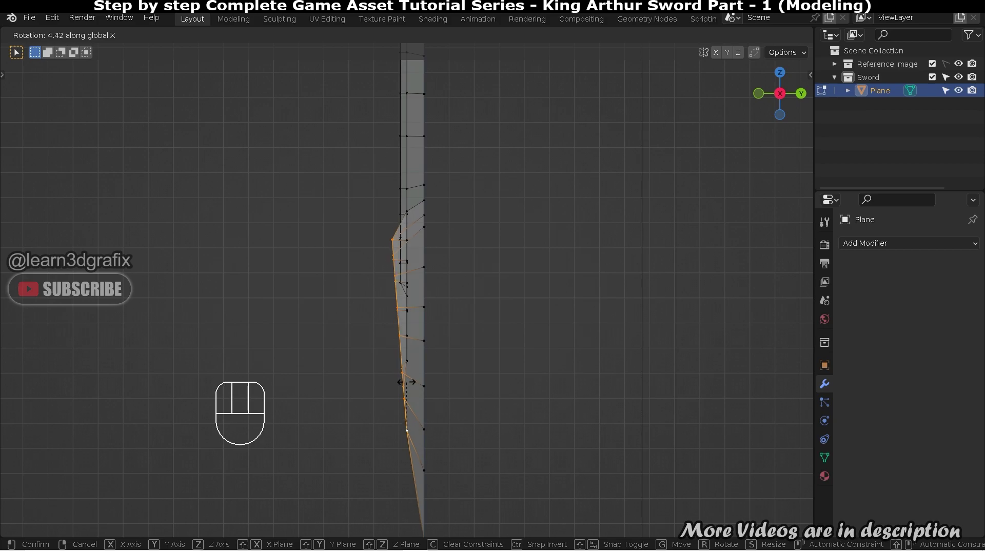
{"action": "left_click", "coordinate": [364, 368]}
- Turn off X-ray and rotate the selected V band slightly back around X
{"action": "middle_click_drag", "start_coordinate": [449, 307], "coordinate": [529, 313]}
{"action": "key", "text": "alt+z"}
{"action": "scroll", "coordinate": [572, 311], "scroll_direction": "up", "scroll_amount": 1}
{"action": "scroll", "coordinate": [583, 334], "scroll_direction": "down", "scroll_amount": 2}
{"action": "middle_click_drag", "start_coordinate": [583, 334], "coordinate": [560, 338], "text": "shift"}
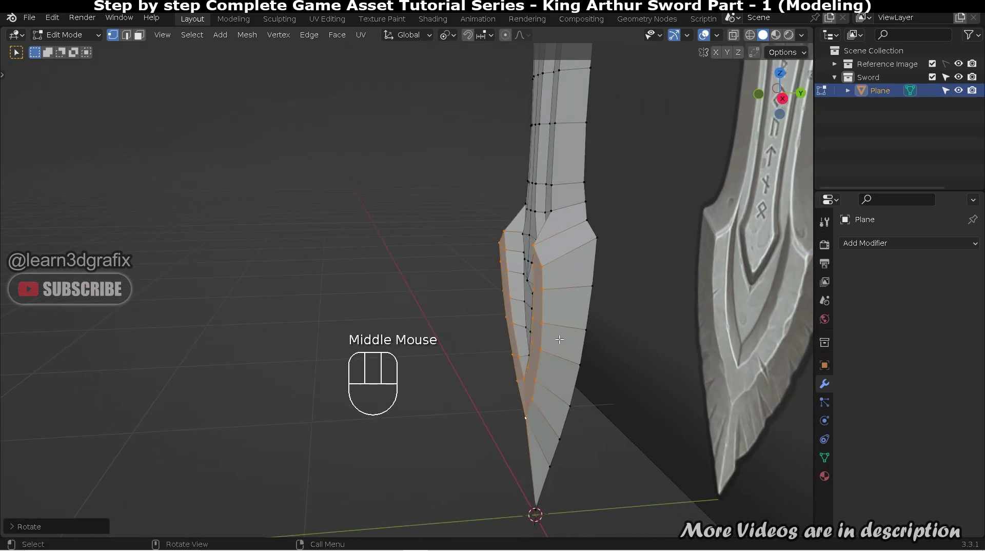
{"action": "key", "text": "r"}
{"action": "key", "text": "x"}
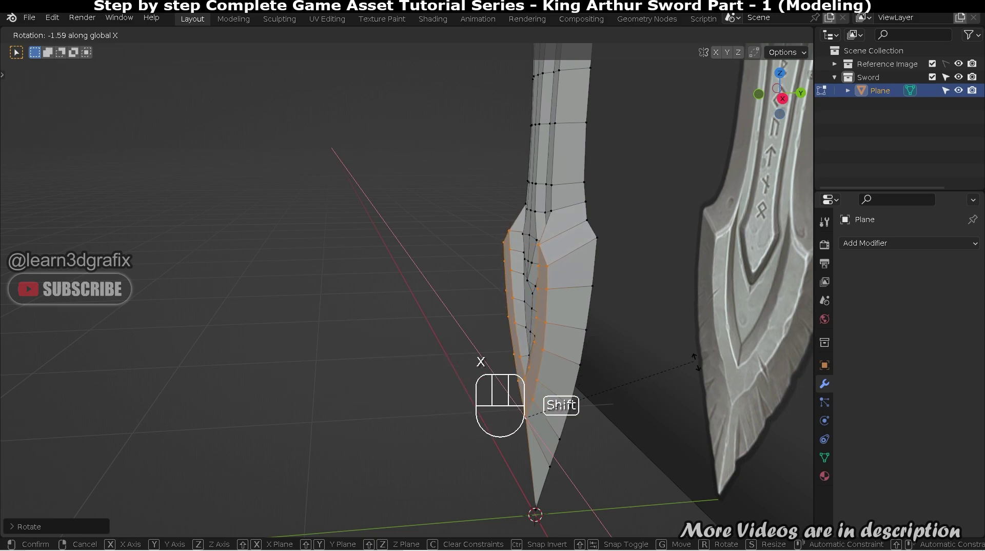
{"action": "left_click", "coordinate": [787, 377], "text": "shift"}
- Examine the tilted V band and its transition into the shoulder from the side and in Object Mode
{"action": "middle_click_drag", "start_coordinate": [786, 377], "coordinate": [631, 237]}
{"action": "key", "text": "ctrl+KP_3"}
{"action": "scroll", "coordinate": [626, 286], "scroll_direction": "up", "scroll_amount": 1}
{"action": "scroll", "coordinate": [626, 286], "scroll_direction": "down", "scroll_amount": 1}
{"action": "scroll", "coordinate": [626, 286], "scroll_direction": "up", "scroll_amount": 1}
{"action": "scroll", "coordinate": [585, 293], "scroll_direction": "up", "scroll_amount": 1}
{"action": "scroll", "coordinate": [585, 292], "scroll_direction": "down", "scroll_amount": 1}
{"action": "key", "text": "Tab"}
{"action": "key", "text": "Tab"}
- Reposition the ridge vertices just above the shoulder in the side view to smooth the transition into the raised V band
{"action": "scroll", "coordinate": [655, 237], "scroll_direction": "up", "scroll_amount": 1}
{"action": "key", "text": "ctrl+KP_3"}
{"action": "scroll", "coordinate": [374, 270], "scroll_direction": "up", "scroll_amount": 2}
{"action": "key", "text": "g"}
{"action": "left_click", "coordinate": [409, 236]}
{"action": "middle_click_drag", "start_coordinate": [409, 235], "coordinate": [414, 181]}
{"action": "left_click", "coordinate": [441, 175], "text": "shift"}
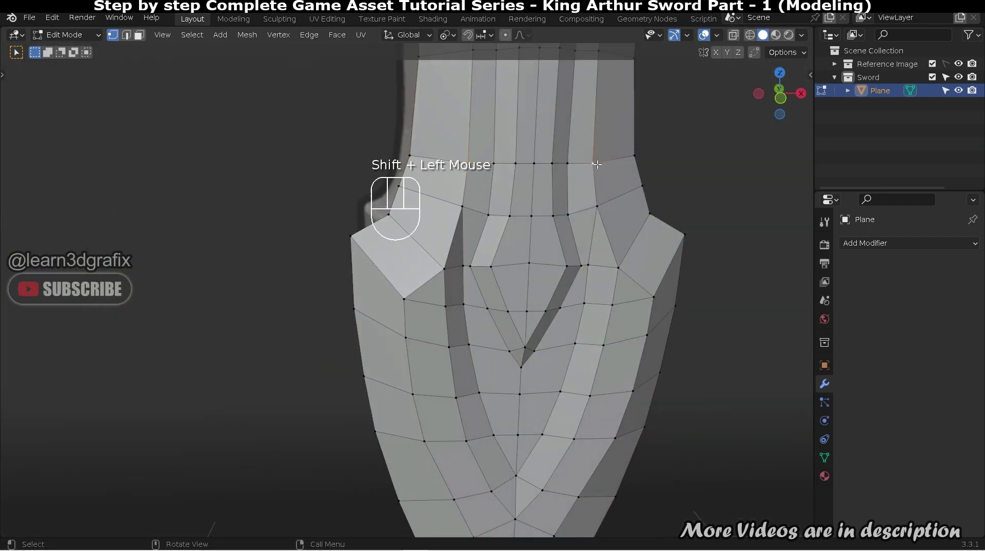
{"action": "key", "text": "ctrl+KP_3"}
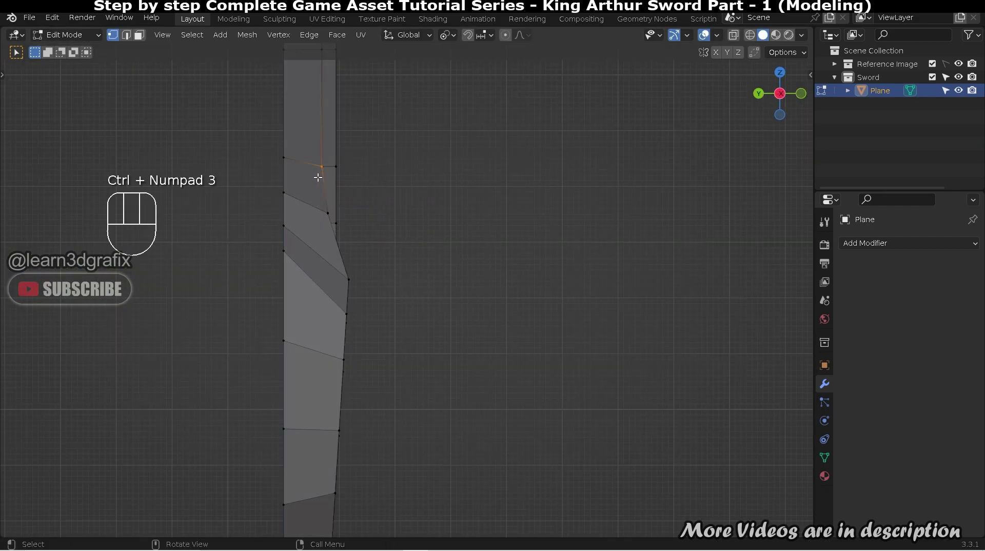
{"action": "key", "text": "g"}
{"action": "left_click", "coordinate": [321, 173]}
{"action": "middle_click_drag", "start_coordinate": [322, 173], "coordinate": [422, 143], "text": "shift"}
- Switch the viewport to quad view and frame the blade's narrow section in side view for adjusting its ridge vertices
{"action": "left_click", "coordinate": [357, 314]}
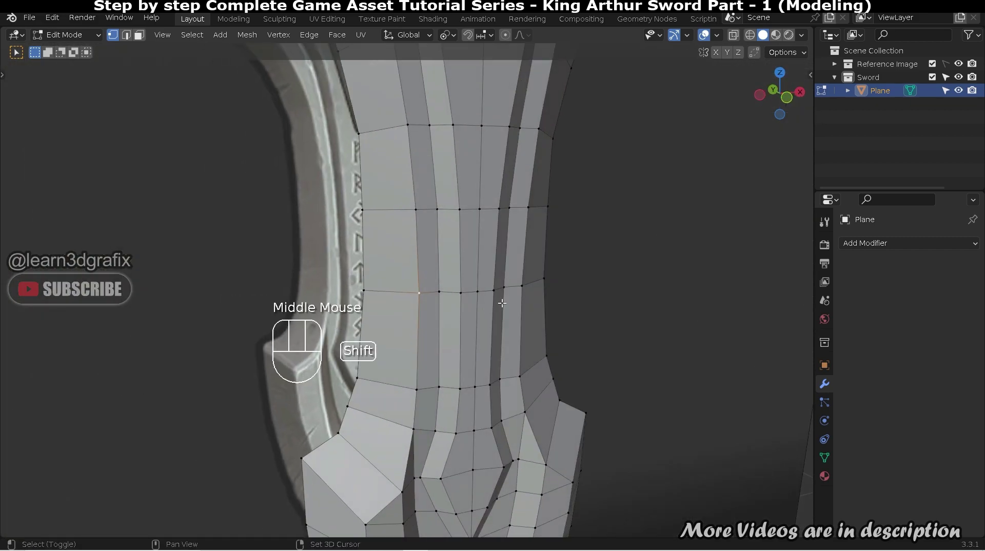
{"action": "left_click", "coordinate": [522, 285], "text": "shift"}
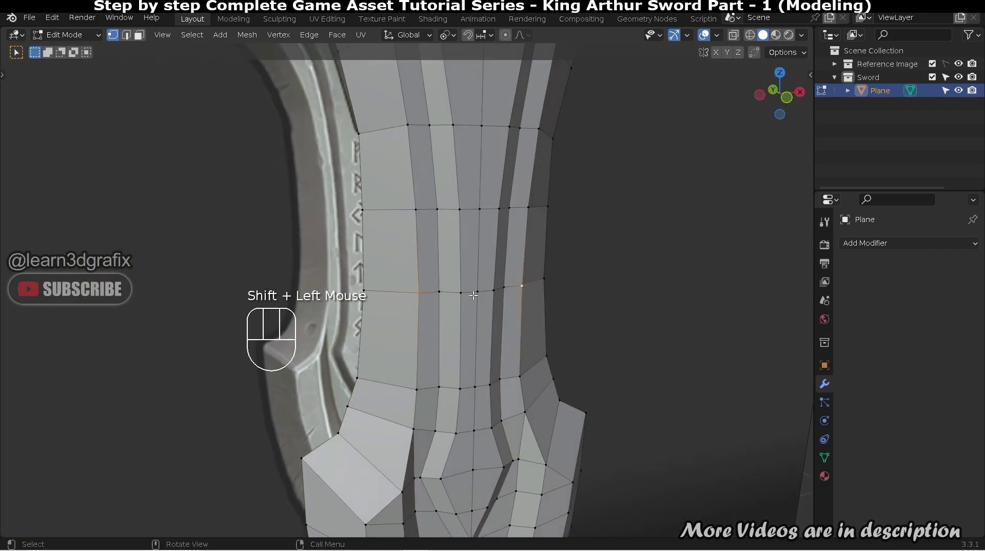
{"action": "key", "text": "ctrl+alt+q"}
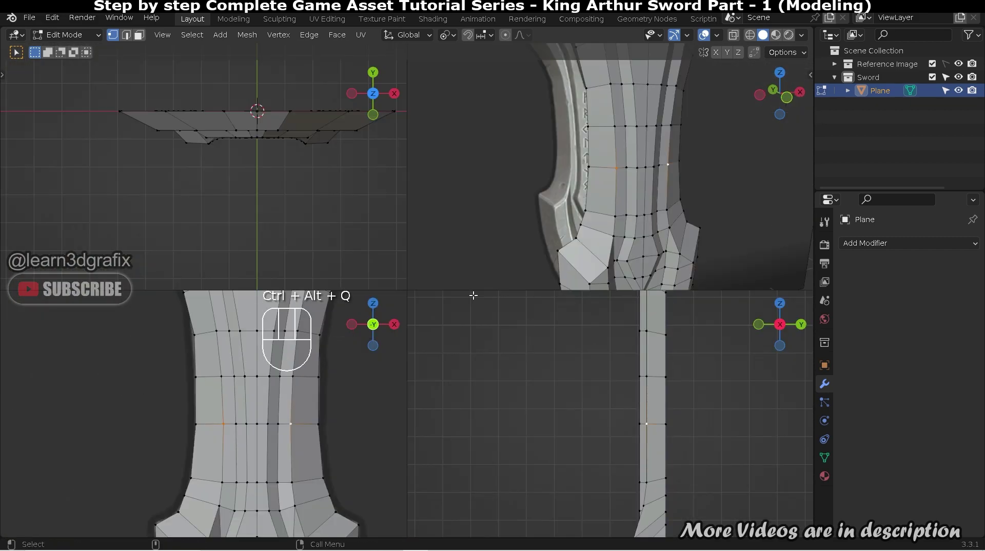
{"action": "scroll", "coordinate": [638, 429], "scroll_direction": "down", "scroll_amount": 1}
{"action": "scroll", "coordinate": [638, 429], "scroll_direction": "up", "scroll_amount": 3}
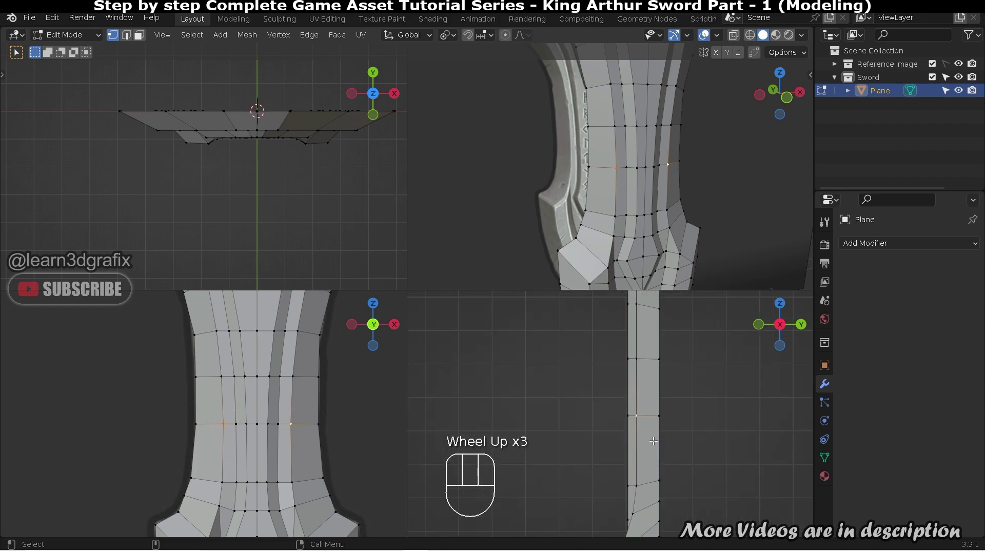
{"action": "scroll", "coordinate": [639, 431], "scroll_direction": "down", "scroll_amount": 3}
{"action": "scroll", "coordinate": [657, 489], "scroll_direction": "up", "scroll_amount": 2}
{"action": "scroll", "coordinate": [654, 457], "scroll_direction": "up", "scroll_amount": 3}
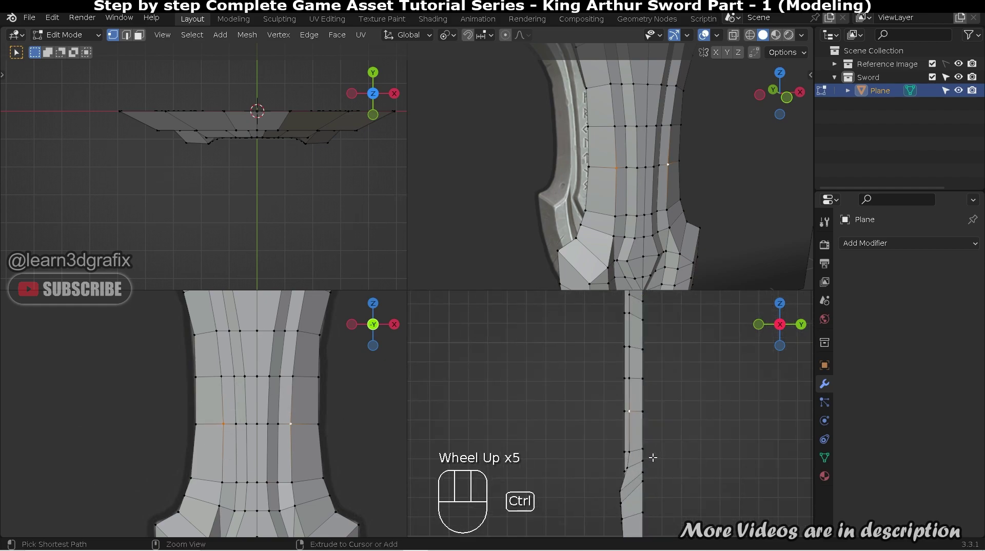
{"action": "key", "text": "ctrl+KP_3"}
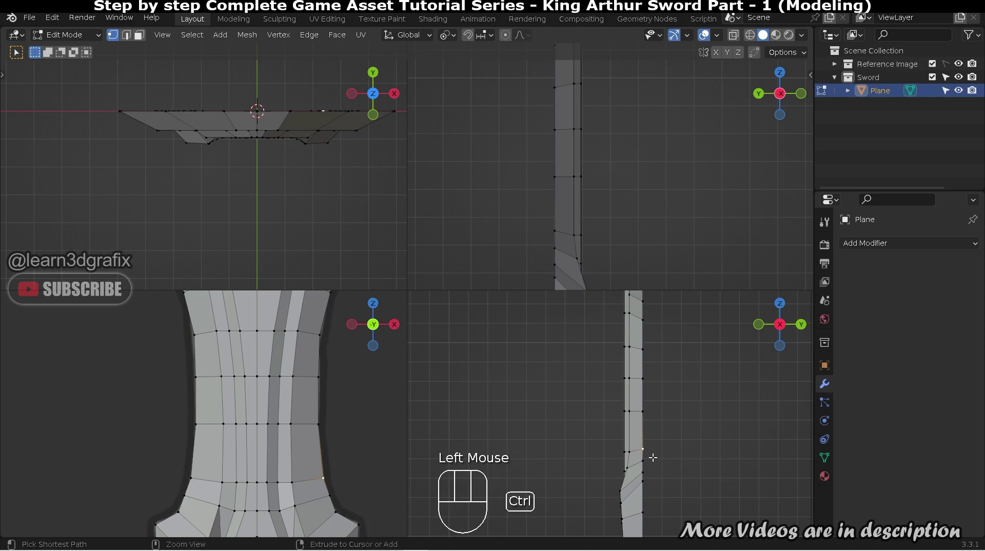
{"action": "key", "text": "KP_3"}
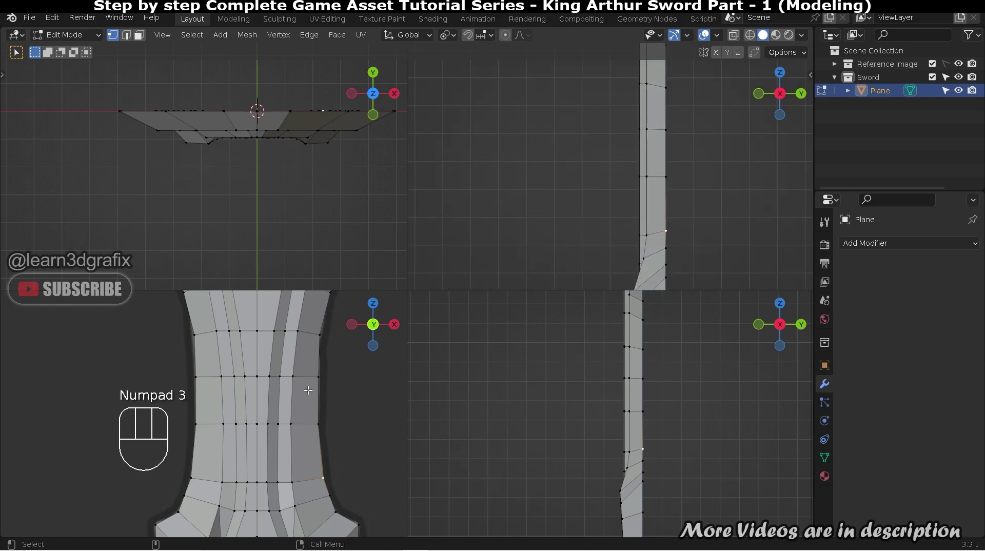
- Select the four vertices of the raised strips beside the groove in the third cross row above the shoulder and move them along Y
{"action": "mouse_move", "coordinate": [643, 200]}
{"action": "middle_mouse_down"}
{"action": "mouse_move", "coordinate": [596, 216]}
{"action": "mouse_move", "coordinate": [559, 193]}
{"action": "mouse_move", "coordinate": [627, 194]}
{"action": "middle_mouse_up"}
{"action": "middle_click_drag", "start_coordinate": [474, 193], "coordinate": [686, 176], "text": "shift"}
{"action": "scroll", "coordinate": [606, 190], "scroll_direction": "down", "scroll_amount": 3}
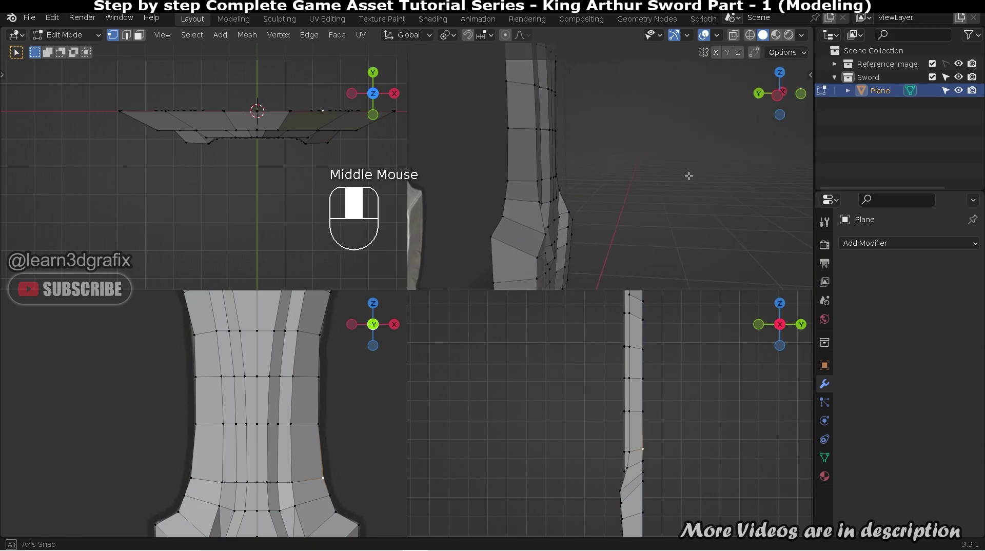
{"action": "scroll", "coordinate": [534, 122], "scroll_direction": "up", "scroll_amount": 1}
{"action": "middle_click_drag", "start_coordinate": [527, 121], "coordinate": [600, 122]}
{"action": "scroll", "coordinate": [589, 123], "scroll_direction": "up", "scroll_amount": 2}
{"action": "scroll", "coordinate": [641, 416], "scroll_direction": "up", "scroll_amount": 2}
{"action": "scroll", "coordinate": [641, 416], "scroll_direction": "up", "scroll_amount": 1}
{"action": "middle_click_drag", "start_coordinate": [659, 124], "coordinate": [601, 126]}
{"action": "left_click", "coordinate": [617, 120], "text": "shift"}
{"action": "key", "text": "g"}
{"action": "key", "text": "y"}
{"action": "left_click", "coordinate": [650, 389]}
- Move the four raised-strip vertices in the fourth cross row above the shoulder about 0.0026 m along Y
{"action": "middle_click_drag", "start_coordinate": [648, 369], "coordinate": [651, 412], "text": "shift"}
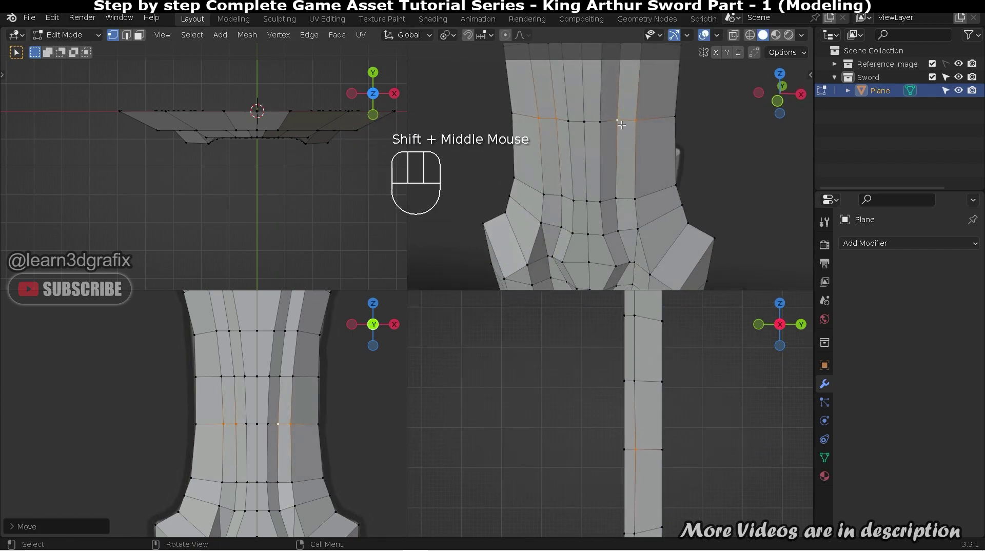
{"action": "middle_click_drag", "start_coordinate": [574, 128], "coordinate": [546, 231], "text": "shift"}
{"action": "middle_click_drag", "start_coordinate": [554, 221], "coordinate": [613, 209]}
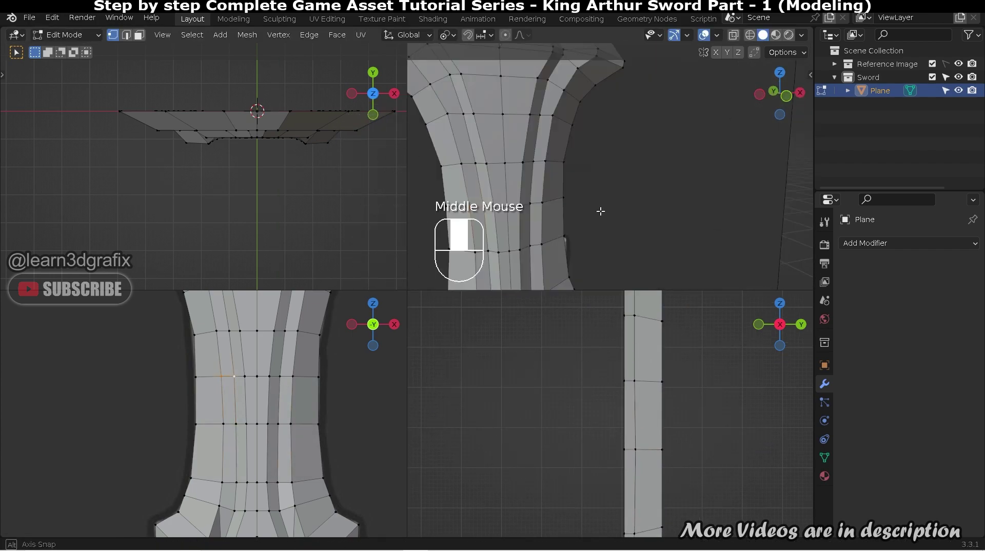
{"action": "scroll", "coordinate": [565, 205], "scroll_direction": "down", "scroll_amount": 5}
{"action": "scroll", "coordinate": [565, 200], "scroll_direction": "up", "scroll_amount": 8}
{"action": "left_click", "coordinate": [581, 188], "text": "shift"}
{"action": "left_click", "coordinate": [600, 186], "text": "shift"}
{"action": "key", "text": "g"}
{"action": "key", "text": "y"}
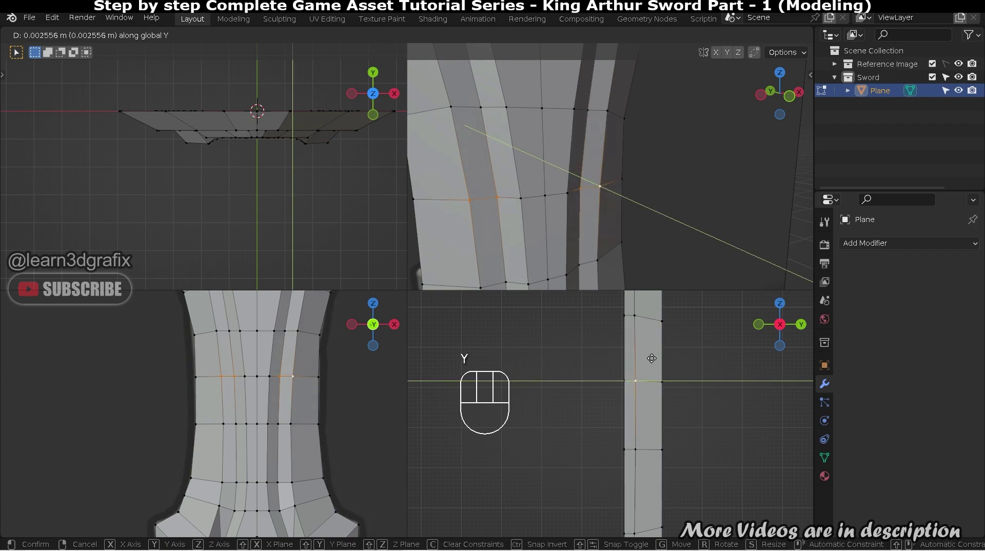
{"action": "left_click", "coordinate": [652, 358]}
- Move the four raised-strip vertices in the fifth cross row above the shoulder about 0.006 m along Y
{"action": "scroll", "coordinate": [652, 358], "scroll_direction": "down", "scroll_amount": 2}
{"action": "scroll", "coordinate": [652, 358], "scroll_direction": "up", "scroll_amount": 4}
{"action": "middle_click_drag", "start_coordinate": [564, 205], "coordinate": [493, 193]}
{"action": "scroll", "coordinate": [492, 194], "scroll_direction": "up", "scroll_amount": 2}
{"action": "left_click", "coordinate": [534, 148], "text": "shift"}
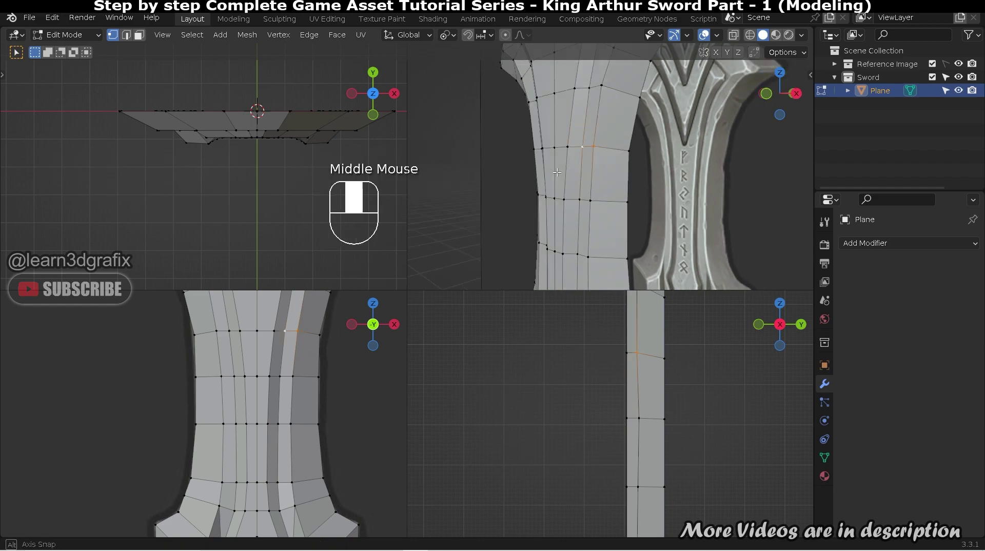
{"action": "scroll", "coordinate": [640, 368], "scroll_direction": "up", "scroll_amount": 2}
{"action": "key", "text": "g"}
{"action": "key", "text": "y"}
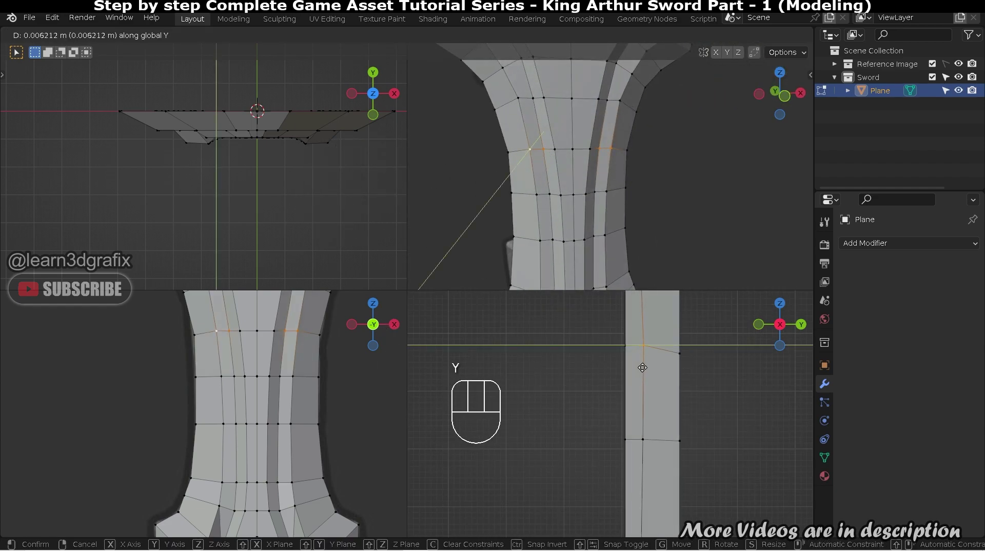
{"action": "left_click", "coordinate": [643, 367]}
- Select the four raised-strip vertices in the sixth cross row above the shoulder and move them along Y
{"action": "scroll", "coordinate": [642, 368], "scroll_direction": "down", "scroll_amount": 5}
{"action": "scroll", "coordinate": [642, 367], "scroll_direction": "up", "scroll_amount": 4}
{"action": "left_click", "coordinate": [619, 101]}
{"action": "left_click", "coordinate": [607, 100], "text": "shift"}
{"action": "left_click", "coordinate": [533, 98], "text": "shift"}
{"action": "left_click", "coordinate": [518, 99], "text": "shift"}
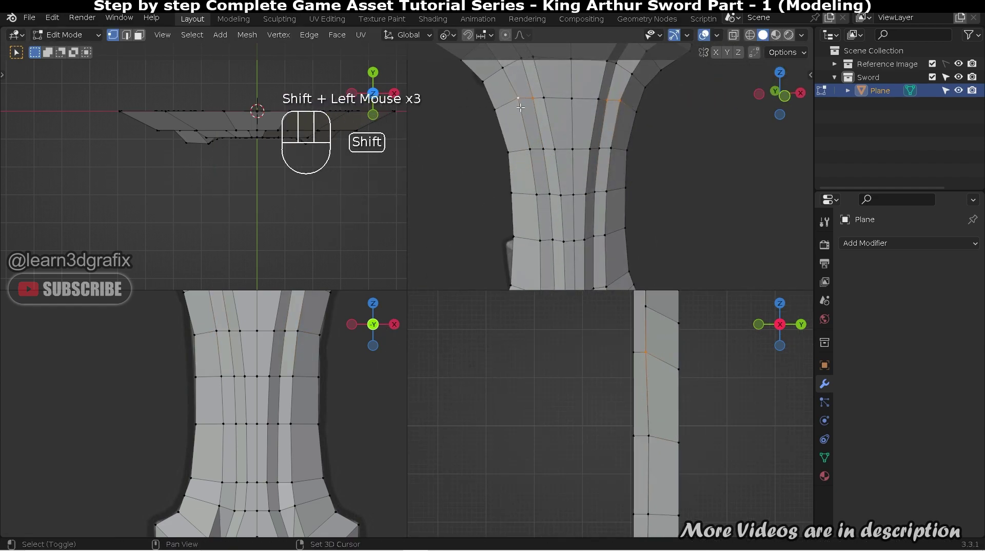
{"action": "key", "text": "g"}
{"action": "key", "text": "y"}
{"action": "left_click", "coordinate": [648, 361]}
- Switch to face selection and return from quad view to a single perspective viewport showing the blade
{"action": "scroll", "coordinate": [636, 134], "scroll_direction": "down", "scroll_amount": 2}
{"action": "middle_click_drag", "start_coordinate": [639, 131], "coordinate": [585, 128]}
{"action": "middle_click_drag", "start_coordinate": [505, 100], "coordinate": [541, 105], "text": "shift"}
{"action": "scroll", "coordinate": [544, 107], "scroll_direction": "down", "scroll_amount": 2}
{"action": "key", "text": "3"}
{"action": "left_click", "coordinate": [569, 95]}
{"action": "scroll", "coordinate": [575, 197], "scroll_direction": "down", "scroll_amount": 2}
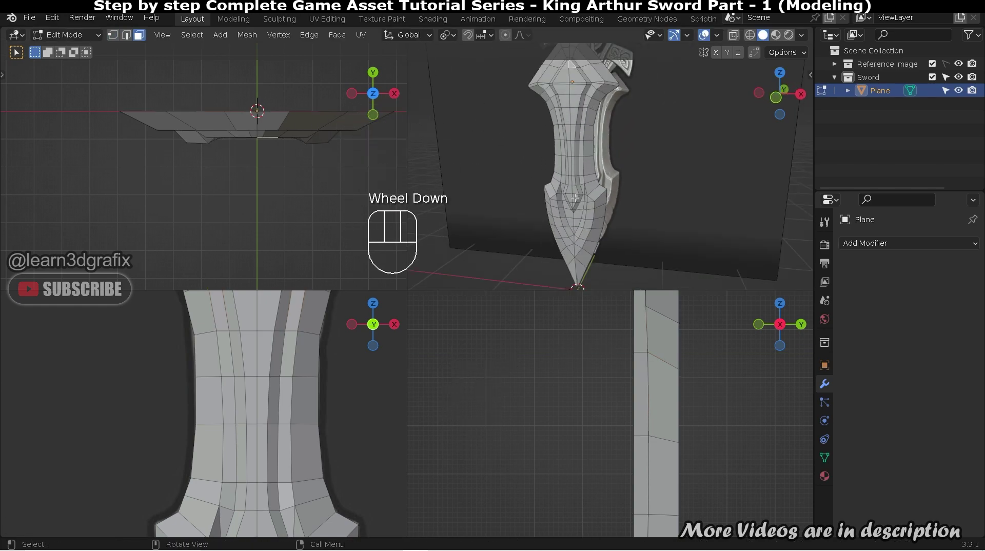
{"action": "key", "text": "ctrl+alt+q"}
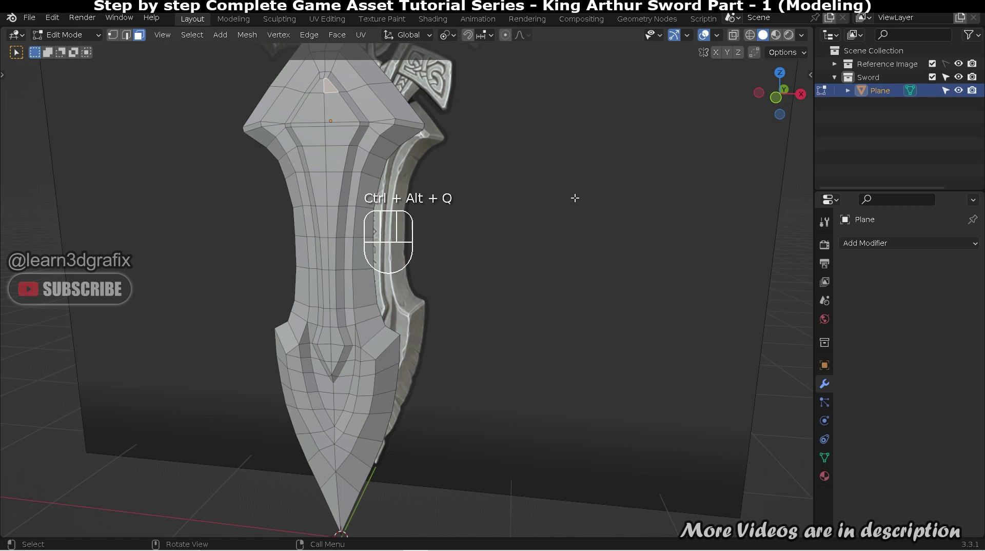
- Select all floor faces of the central groove on both halves and move them about 0.0067 m along Y
{"action": "middle_click_drag", "start_coordinate": [346, 359], "coordinate": [374, 301]}
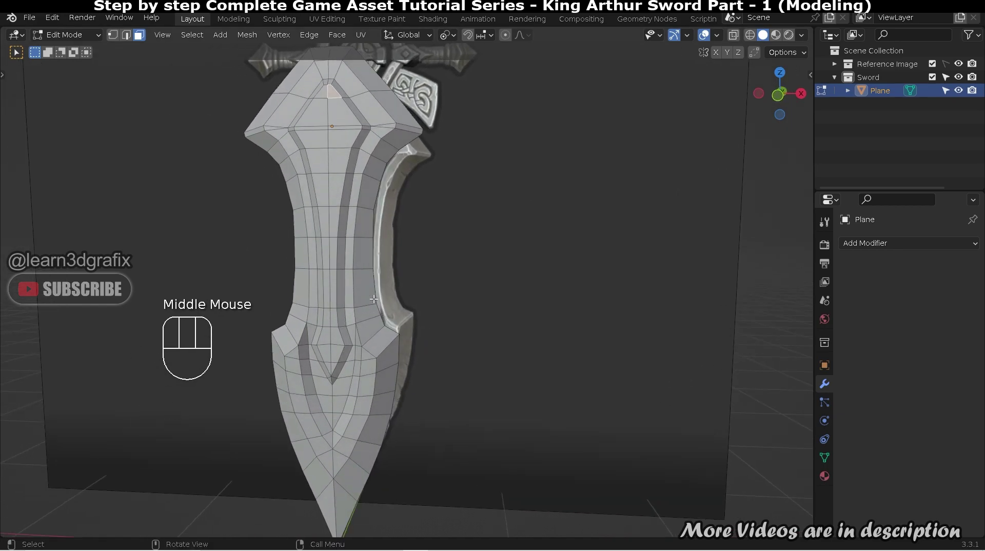
{"action": "left_click", "coordinate": [332, 364], "text": "ctrl"}
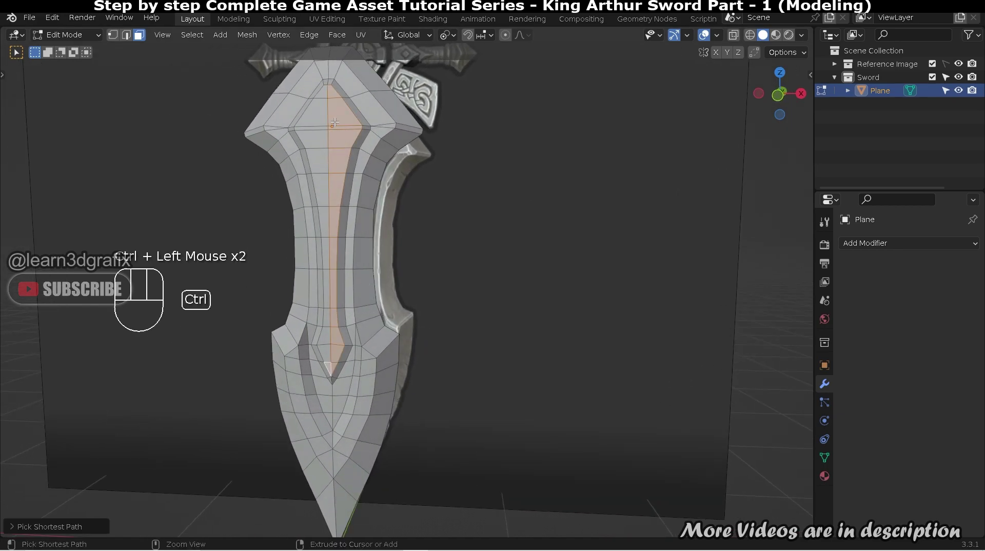
{"action": "left_click", "coordinate": [322, 88], "text": "ctrl"}
{"action": "key", "text": "ctrl+KP_3"}
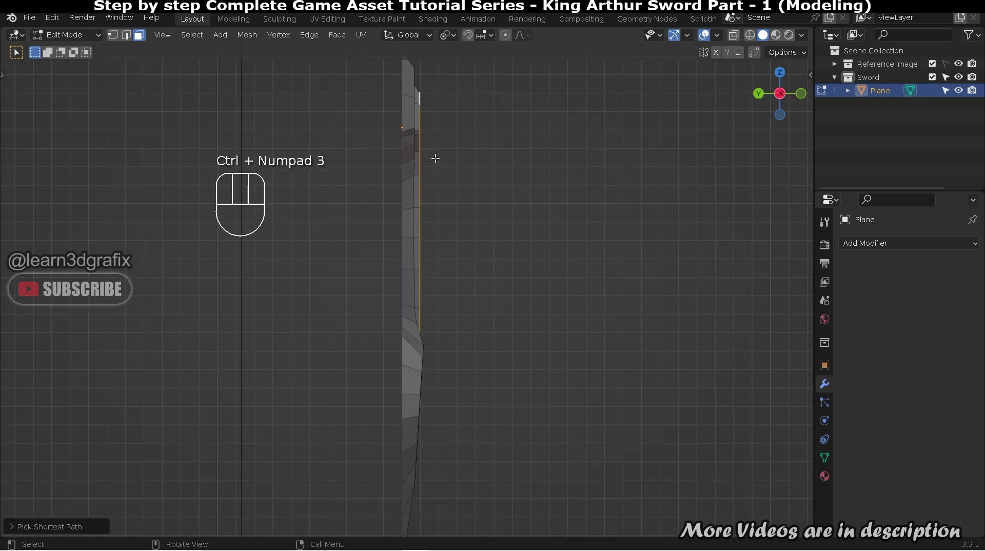
{"action": "scroll", "coordinate": [418, 130], "scroll_direction": "up", "scroll_amount": 3}
{"action": "key", "text": "g"}
{"action": "key", "text": "y"}
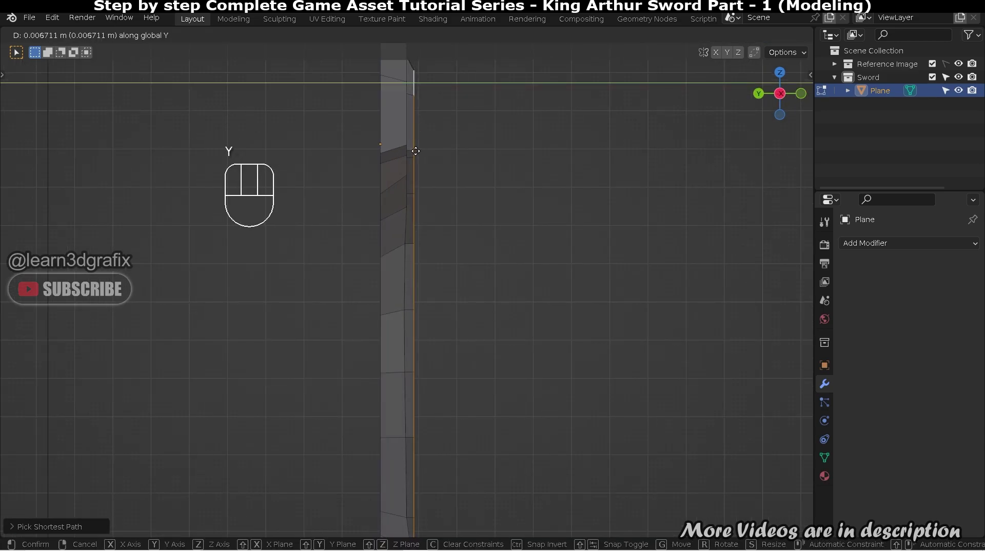
{"action": "left_click", "coordinate": [414, 151]}
- Select the four raised-strip vertices in the fifth cross row above the shoulder and move them about 0.0012 m along Y
{"action": "scroll", "coordinate": [420, 300], "scroll_direction": "up", "scroll_amount": 3}
{"action": "middle_click_drag", "start_coordinate": [420, 299], "coordinate": [431, 308]}
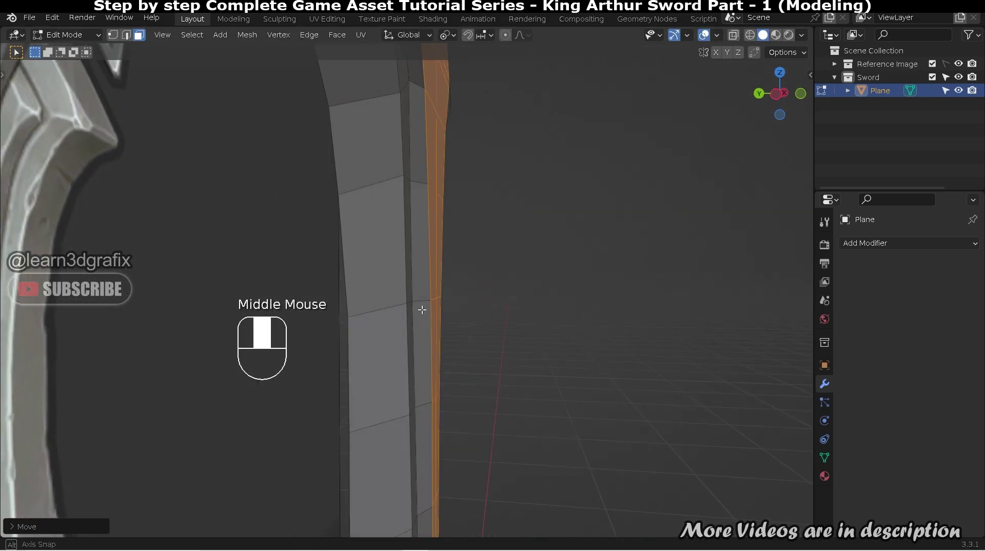
{"action": "scroll", "coordinate": [400, 311], "scroll_direction": "up", "scroll_amount": 2}
{"action": "left_click", "coordinate": [498, 269], "text": "shift"}
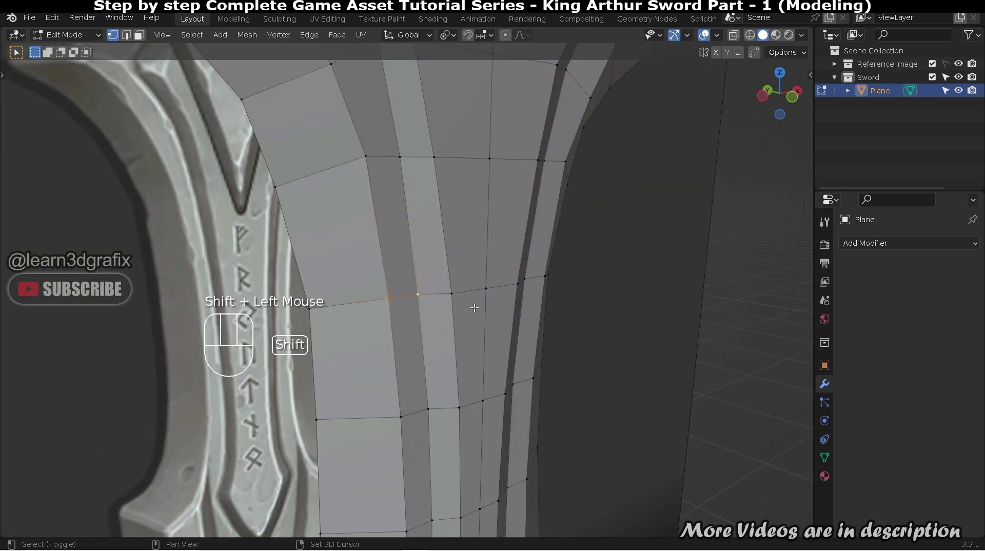
{"action": "left_click", "coordinate": [498, 268], "text": "shift"}
{"action": "key", "text": "ctrl+KP_Add"}
{"action": "left_click", "coordinate": [471, 266], "text": "shift"}
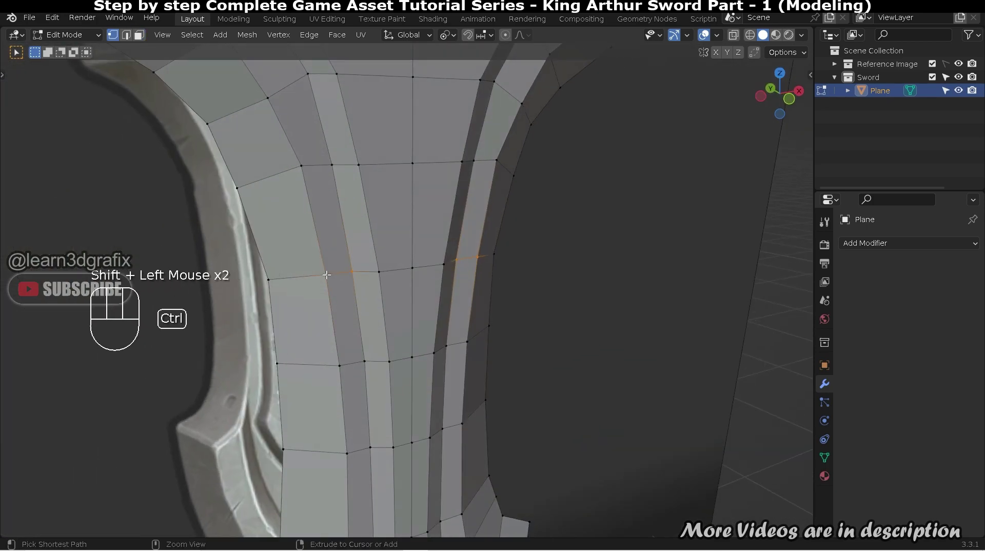
{"action": "scroll", "coordinate": [392, 270], "scroll_direction": "up", "scroll_amount": 2}
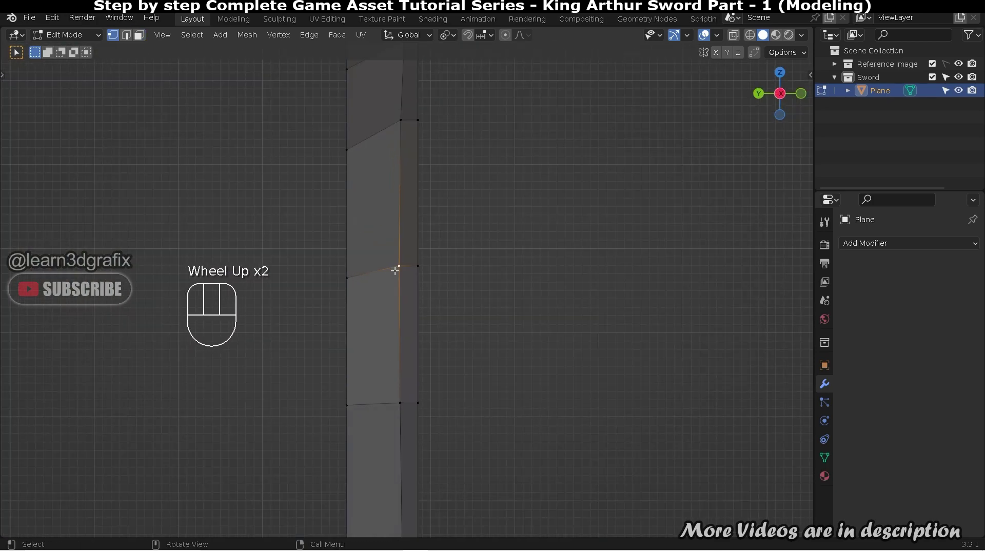
{"action": "key", "text": "g"}
{"action": "key", "text": "y"}
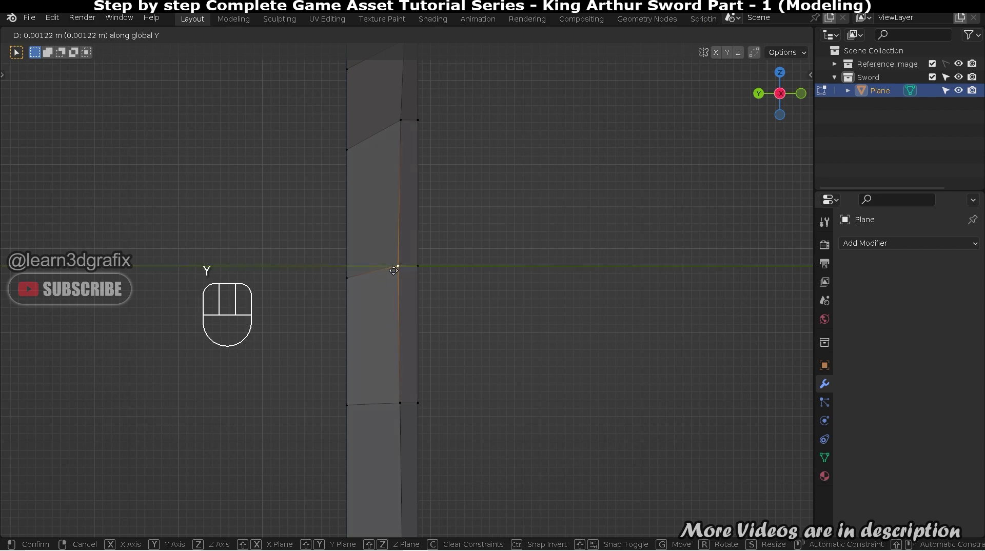
{"action": "left_click", "coordinate": [394, 270]}
- In wireframe side view, raise the outer-edge vertices of the fifth cross row above the shoulder toward the row's inner vertices
{"action": "scroll", "coordinate": [394, 271], "scroll_direction": "down", "scroll_amount": 5}
{"action": "left_click", "coordinate": [467, 281]}
{"action": "middle_click_drag", "start_coordinate": [466, 282], "coordinate": [356, 281]}
{"action": "key", "text": "ctrl+KP_3"}
{"action": "scroll", "coordinate": [356, 240], "scroll_direction": "up", "scroll_amount": 1}
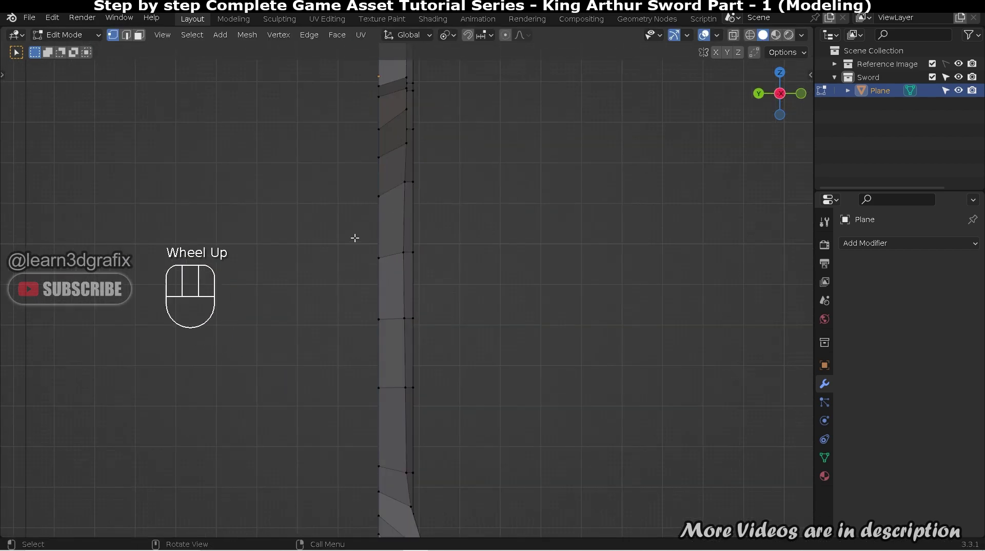
{"action": "scroll", "coordinate": [371, 256], "scroll_direction": "up", "scroll_amount": 1}
{"action": "key", "text": "shift+z"}
{"action": "left_click", "coordinate": [384, 267]}
{"action": "key", "text": "g"}
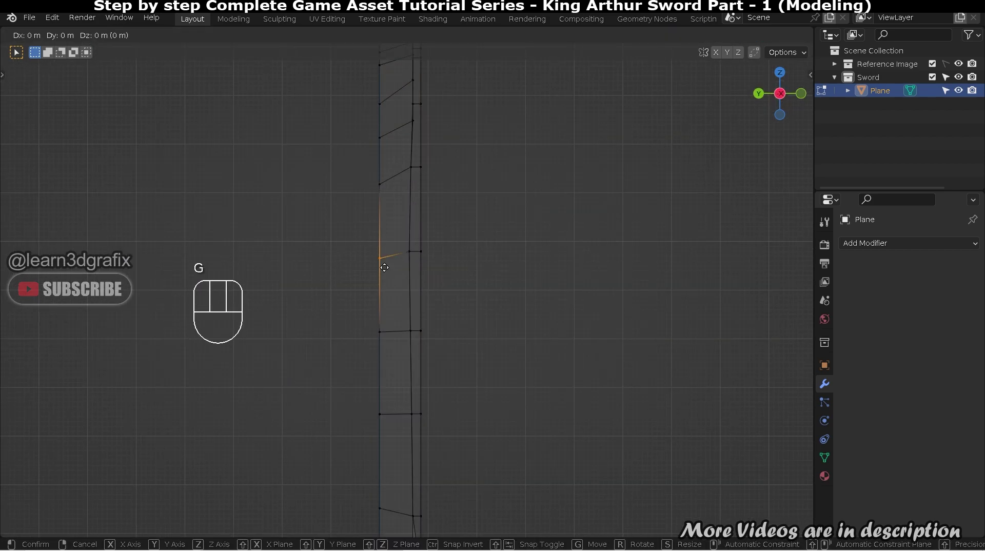
{"action": "left_click", "coordinate": [385, 259]}
- Restore solid shading with X-ray in front view and flatten the fifth cross row above the shoulder by scaling it along Z
{"action": "middle_click_drag", "start_coordinate": [446, 315], "coordinate": [495, 294], "text": "shift"}
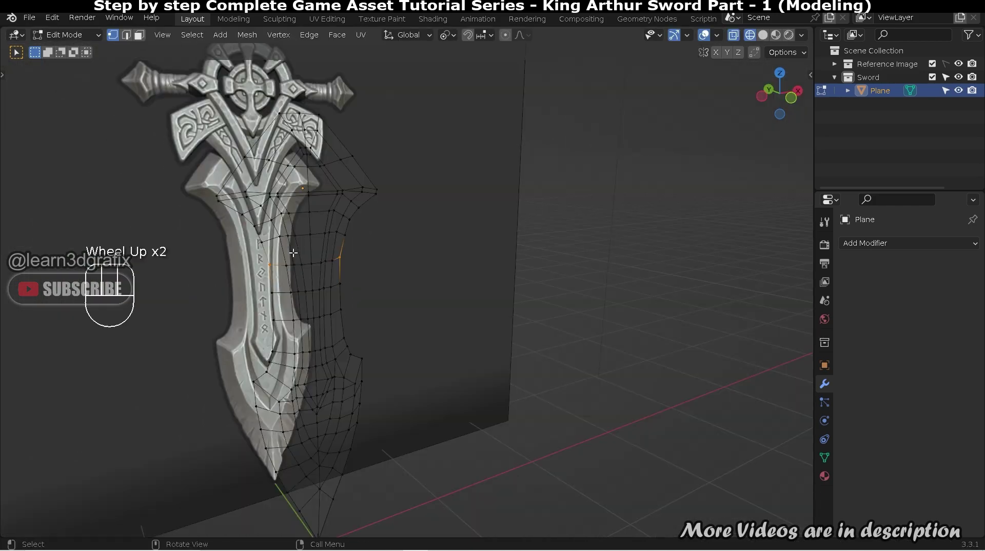
{"action": "key", "text": "Tab"}
{"action": "key", "text": "alt+z"}
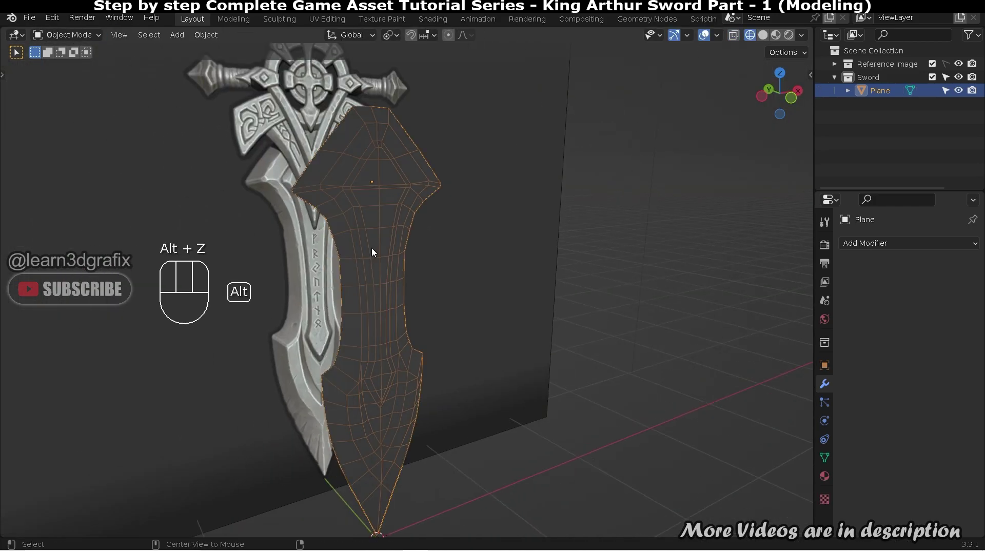
{"action": "key", "text": "shift+z"}
{"action": "middle_click_drag", "start_coordinate": [372, 252], "coordinate": [382, 248]}
{"action": "key", "text": "Tab"}
{"action": "scroll", "coordinate": [421, 269], "scroll_direction": "up", "scroll_amount": 4}
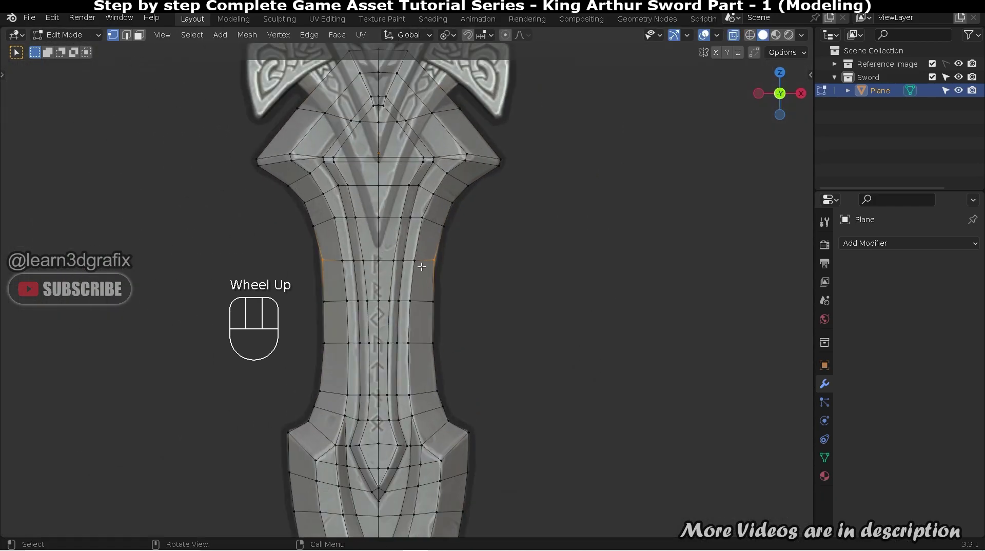
{"action": "key", "text": "s"}
{"action": "key", "text": "z"}
{"action": "left_click", "coordinate": [401, 265]}
{"action": "scroll", "coordinate": [426, 269], "scroll_direction": "up", "scroll_amount": 2}
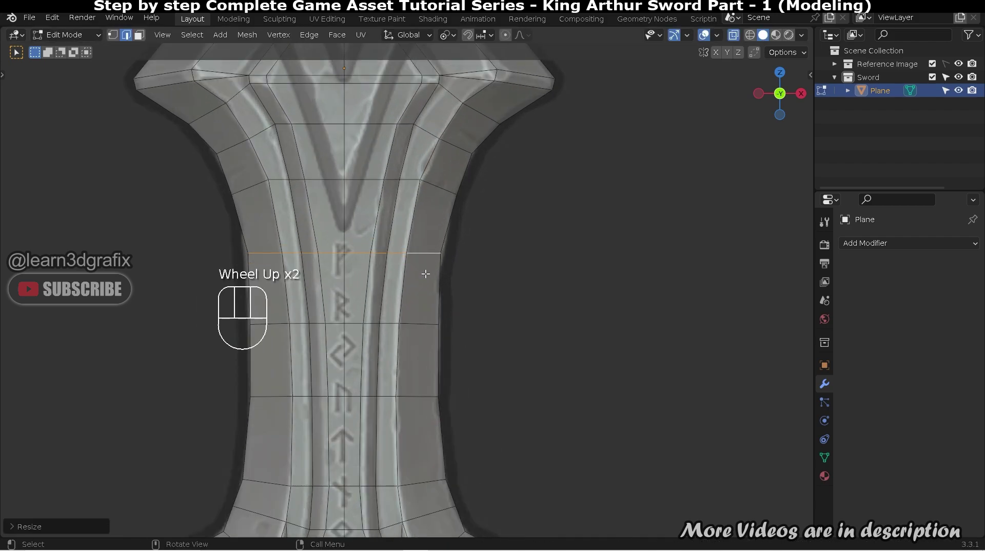
- Select the edges of the fourth cross row above the shoulder and flatten the row by scaling along Z
{"action": "key", "text": "ctrl+z"}
{"action": "middle_click_drag", "start_coordinate": [425, 272], "coordinate": [523, 321], "text": "shift"}
{"action": "left_click", "coordinate": [486, 311], "text": "alt"}
{"action": "key", "text": "s"}
{"action": "key", "text": "z"}
{"action": "left_click", "coordinate": [482, 310]}
{"action": "scroll", "coordinate": [493, 327], "scroll_direction": "down", "scroll_amount": 1}
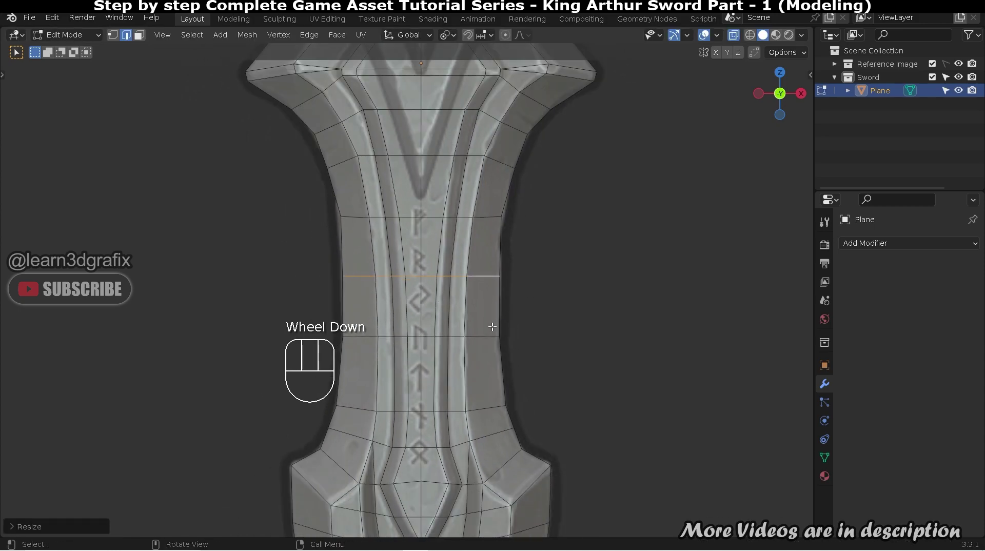
- Flatten the third and second cross rows above the shoulder by scaling each one along Z
{"action": "left_click", "coordinate": [484, 336], "text": "alt"}
{"action": "key", "text": "s"}
{"action": "key", "text": "z"}
{"action": "left_click", "coordinate": [495, 397]}
{"action": "left_click", "coordinate": [471, 406], "text": "alt"}
{"action": "key", "text": "s"}
{"action": "key", "text": "z"}
{"action": "left_click", "coordinate": [471, 404]}
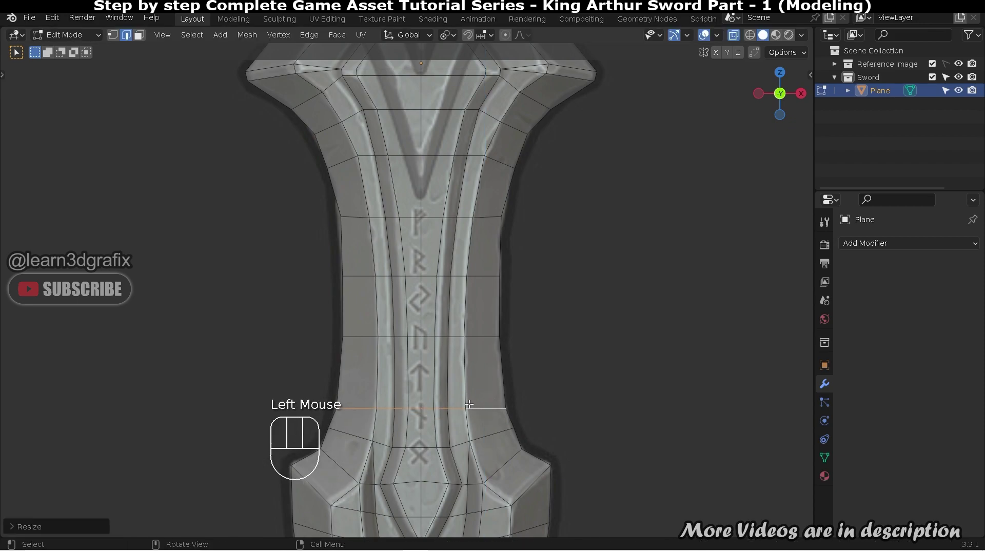
- Slide the second cross row above the shoulder slightly up the blade, closer to the third row
{"action": "scroll", "coordinate": [493, 397], "scroll_direction": "down", "scroll_amount": 2}
{"action": "scroll", "coordinate": [481, 381], "scroll_direction": "up", "scroll_amount": 2}
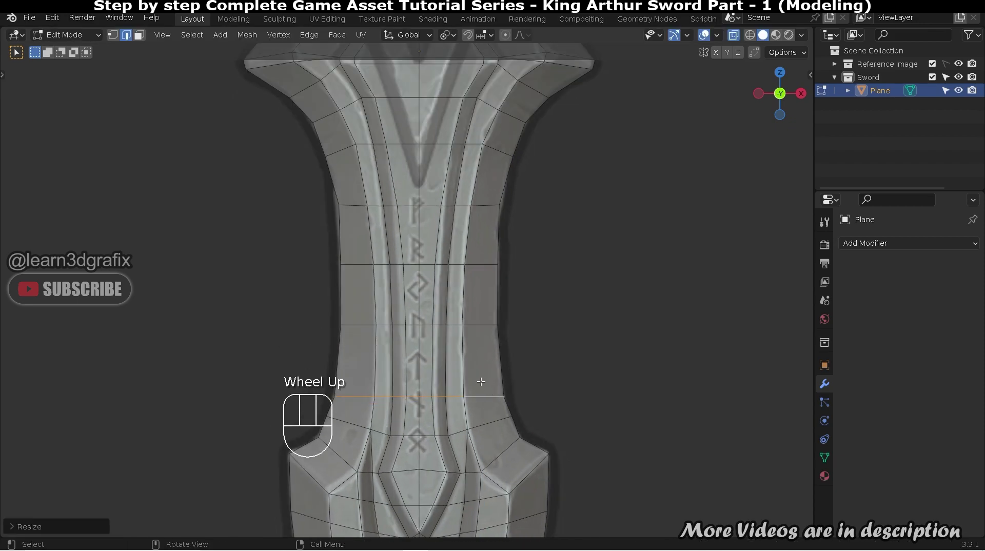
{"action": "key", "text": "g"}
{"action": "key", "text": "g"}
{"action": "left_click", "coordinate": [478, 385]}
{"action": "middle_click_drag", "start_coordinate": [477, 385], "coordinate": [563, 296], "text": "shift"}
{"action": "scroll", "coordinate": [484, 325], "scroll_direction": "down", "scroll_amount": 2}
{"action": "scroll", "coordinate": [484, 325], "scroll_direction": "up", "scroll_amount": 3}
{"action": "scroll", "coordinate": [572, 335], "scroll_direction": "down", "scroll_amount": 2}
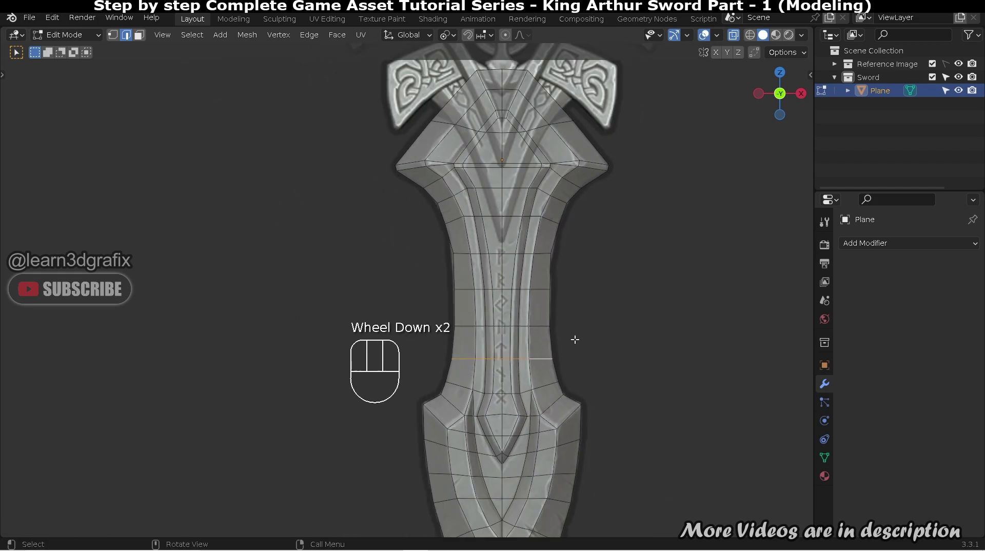
- Knife-cut from the lowest outer-edge vertices on both sides up to the centerline vertex at the outer V ridge
{"action": "middle_click_drag", "start_coordinate": [571, 335], "coordinate": [564, 134], "text": "shift"}
{"action": "scroll", "coordinate": [537, 384], "scroll_direction": "up", "scroll_amount": 2}
{"action": "key", "text": "k"}
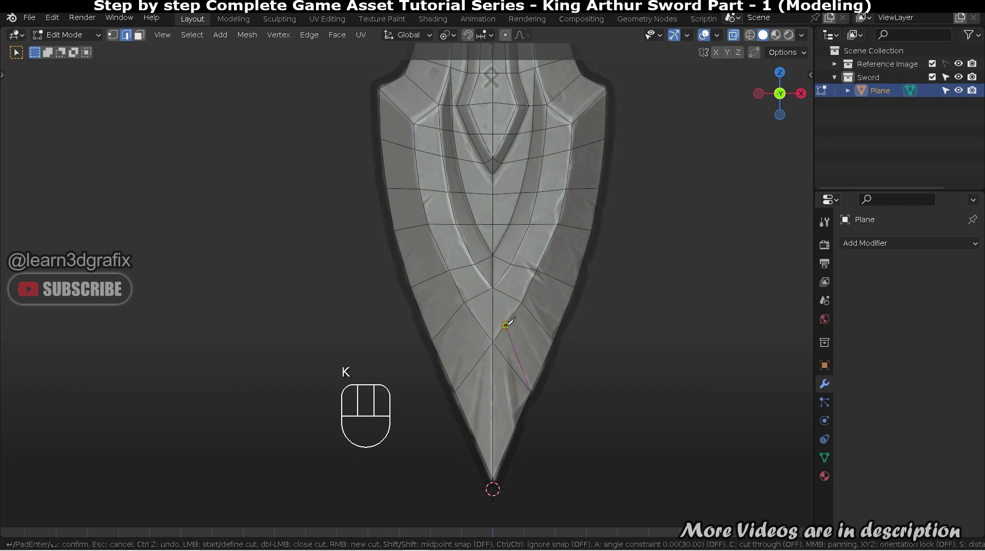
{"action": "left_click", "coordinate": [493, 288]}
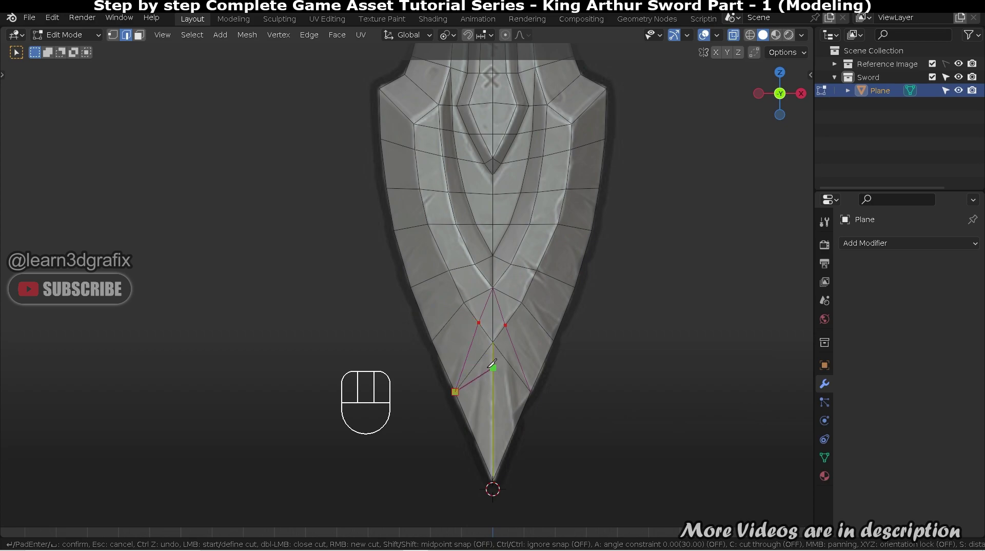
{"action": "key", "text": "Return"}
- Dissolve the two old diagonal edges running from the lowest centerline vertex to the blade's outer edges
{"action": "scroll", "coordinate": [475, 360], "scroll_direction": "up", "scroll_amount": 1}
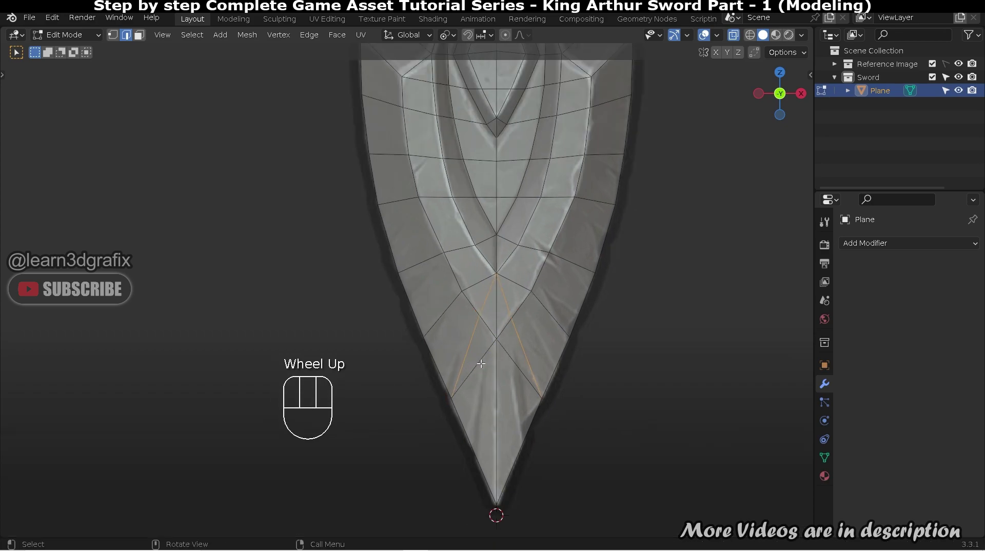
{"action": "key", "text": "ctrl+x"}
{"action": "key", "text": "Tab"}
{"action": "key", "text": "Tab"}
{"action": "scroll", "coordinate": [521, 364], "scroll_direction": "down", "scroll_amount": 2}
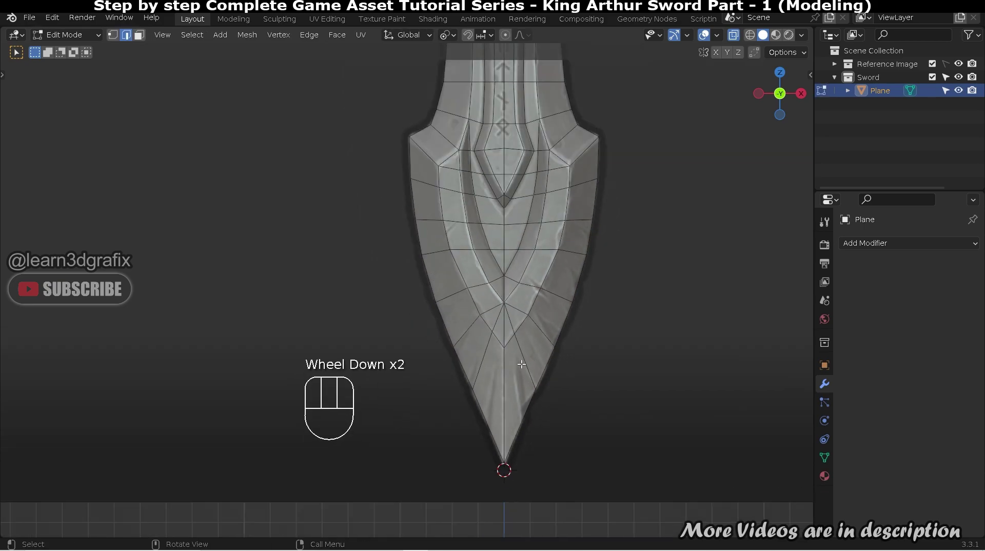
- Select the whole blade mesh in side view and move it about -0.0028 m along Y
{"action": "scroll", "coordinate": [522, 361], "scroll_direction": "down", "scroll_amount": 1}
{"action": "scroll", "coordinate": [522, 362], "scroll_direction": "up", "scroll_amount": 1}
{"action": "middle_click_drag", "start_coordinate": [522, 362], "coordinate": [458, 189]}
{"action": "scroll", "coordinate": [399, 334], "scroll_direction": "up", "scroll_amount": 3}
{"action": "scroll", "coordinate": [585, 184], "scroll_direction": "down", "scroll_amount": 3}
{"action": "middle_click_drag", "start_coordinate": [585, 185], "coordinate": [458, 232]}
{"action": "scroll", "coordinate": [439, 228], "scroll_direction": "up", "scroll_amount": 2}
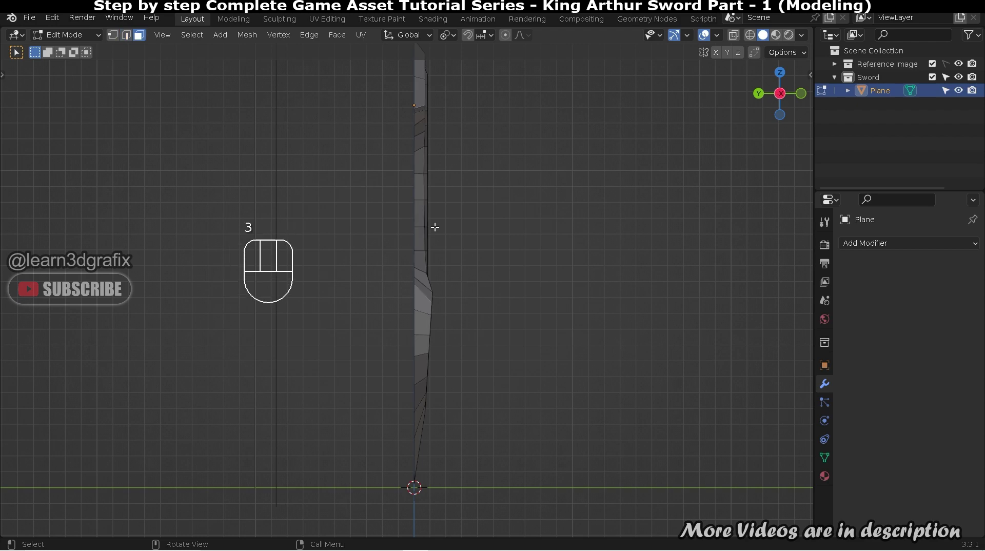
{"action": "key", "text": "a"}
{"action": "scroll", "coordinate": [433, 444], "scroll_direction": "up", "scroll_amount": 3}
{"action": "middle_click_drag", "start_coordinate": [433, 445], "coordinate": [433, 380], "text": "shift"}
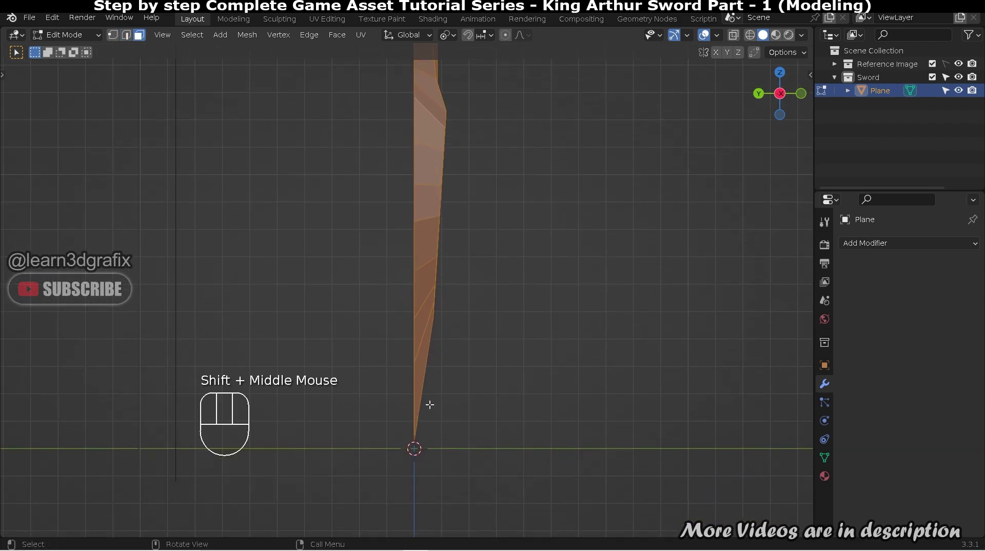
{"action": "scroll", "coordinate": [412, 430], "scroll_direction": "up", "scroll_amount": 5}
{"action": "scroll", "coordinate": [398, 398], "scroll_direction": "up", "scroll_amount": 1}
{"action": "key", "text": "g"}
{"action": "key", "text": "y"}
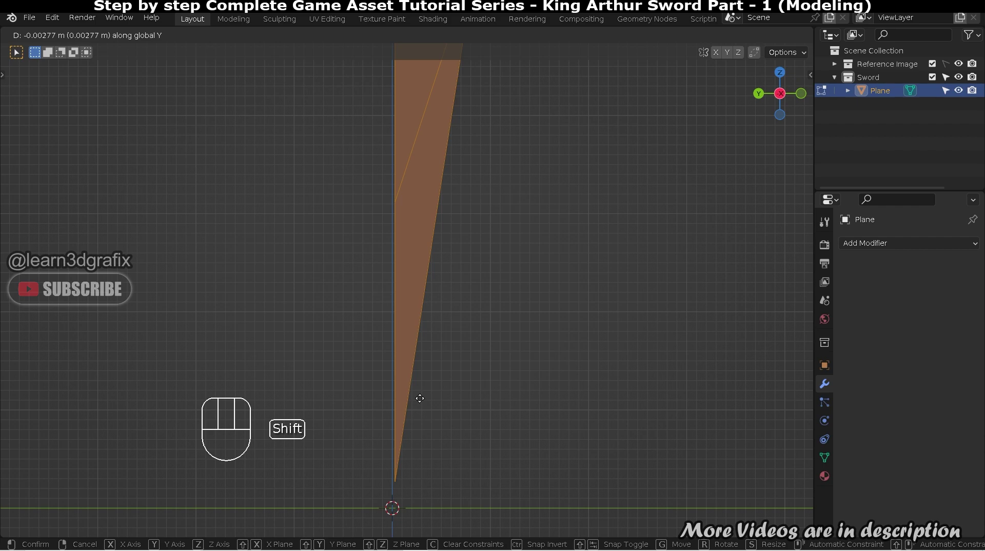
{"action": "left_click", "coordinate": [420, 399], "text": "shift"}
- Subdivide the lowest outer edge on each side of the blade tip
{"action": "scroll", "coordinate": [468, 376], "scroll_direction": "down", "scroll_amount": 2}
{"action": "middle_click_drag", "start_coordinate": [468, 376], "coordinate": [456, 413]}
{"action": "scroll", "coordinate": [461, 415], "scroll_direction": "up", "scroll_amount": 6}
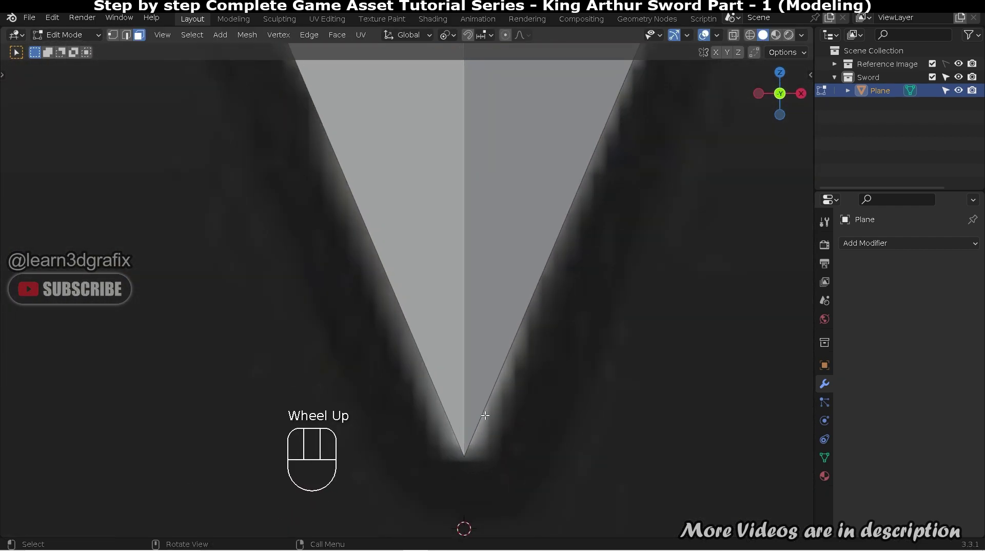
{"action": "scroll", "coordinate": [482, 430], "scroll_direction": "down", "scroll_amount": 6}
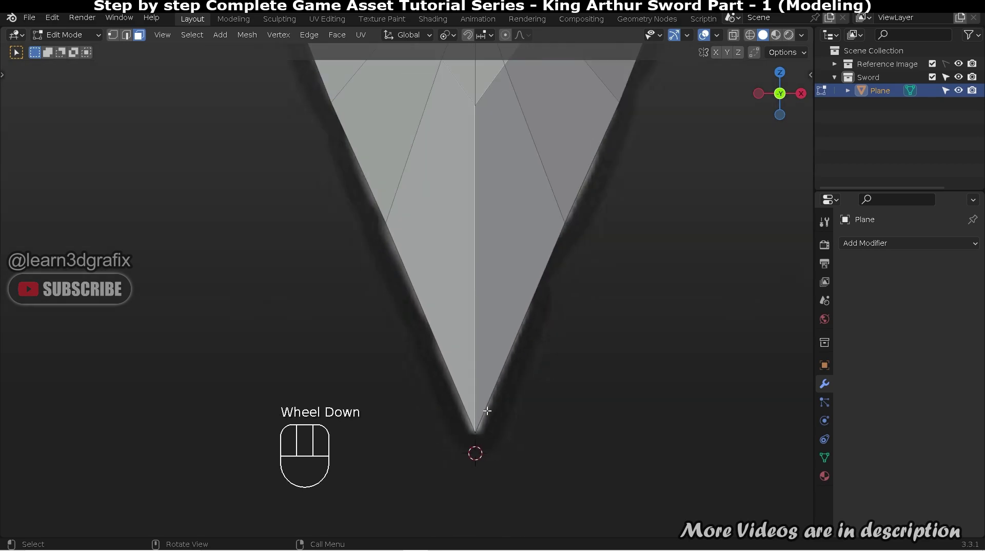
{"action": "right_click", "coordinate": [500, 369]}
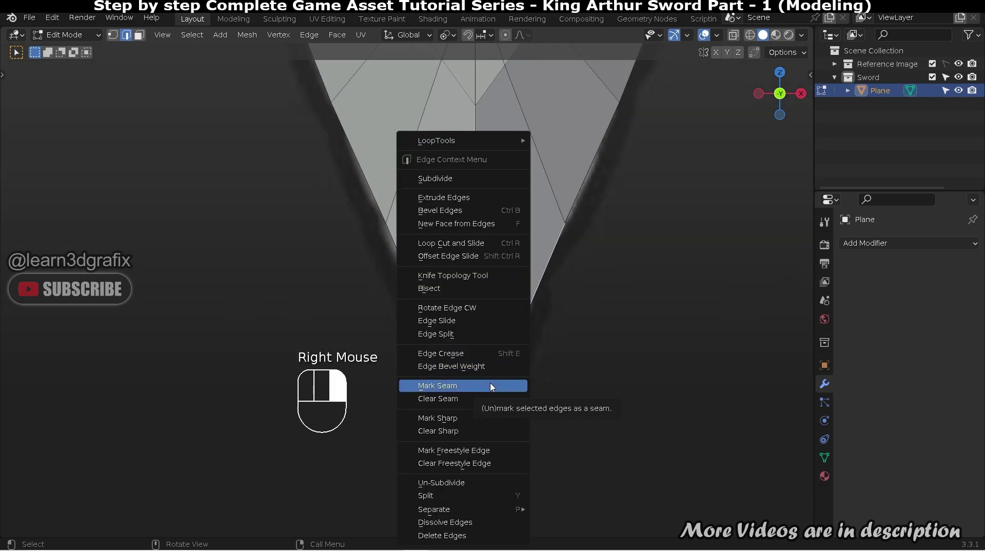
{"action": "left_click", "coordinate": [479, 179]}
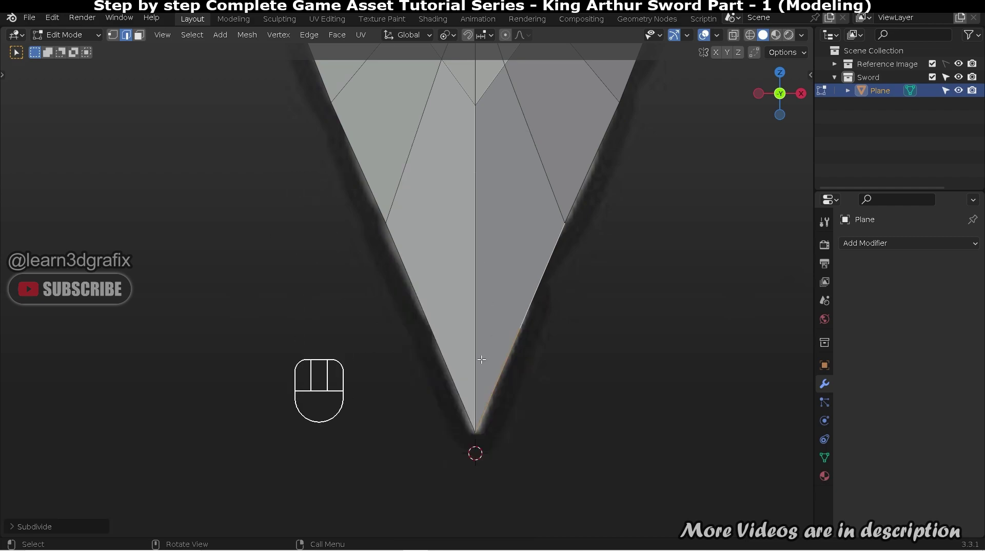
{"action": "scroll", "coordinate": [403, 180], "scroll_direction": "up", "scroll_amount": 1}
{"action": "right_click", "coordinate": [403, 180]}
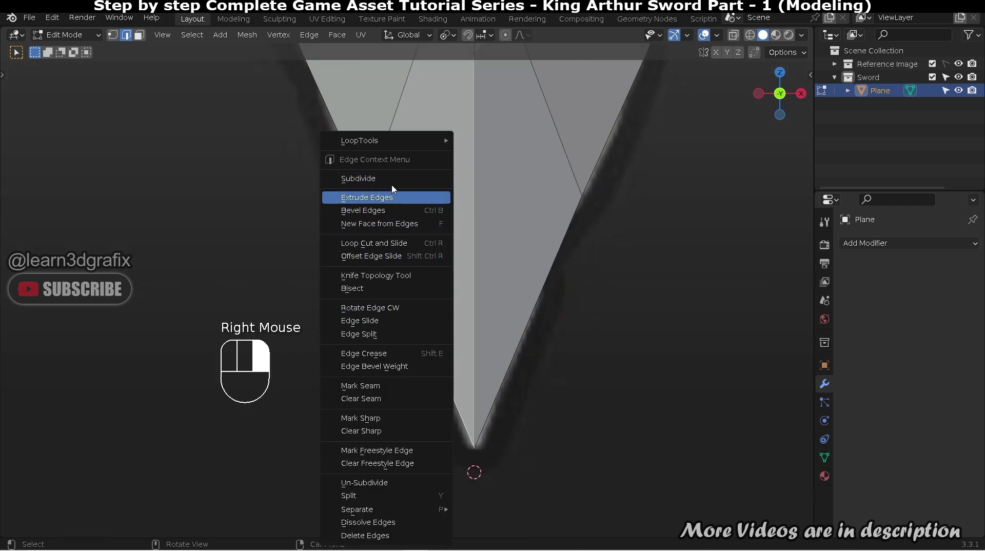
- Move the two new outer-edge vertices down beside the blade's tip vertex to blunt the point
{"action": "key", "text": "1"}
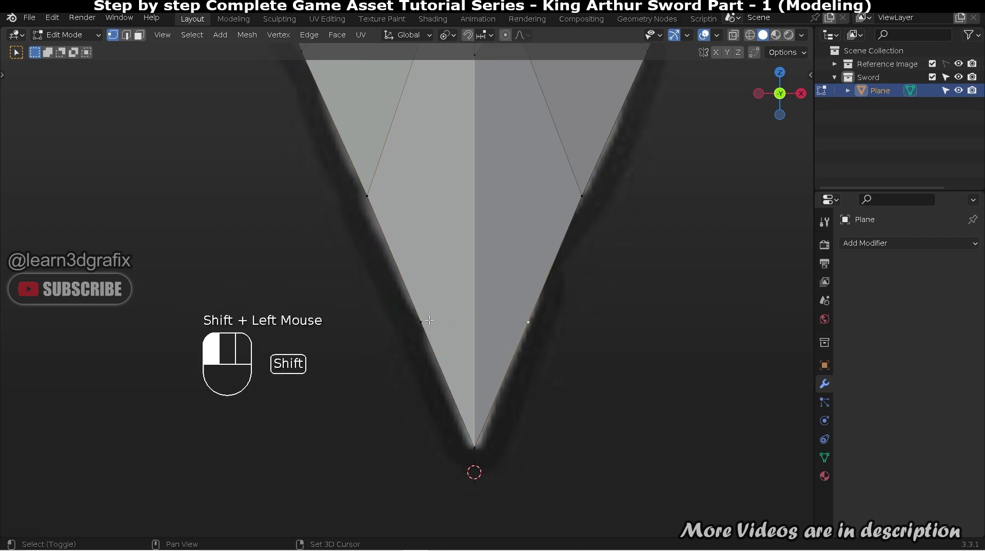
{"action": "scroll", "coordinate": [525, 331], "scroll_direction": "up", "scroll_amount": 2}
{"action": "left_click", "coordinate": [532, 323]}
{"action": "key", "text": "g"}
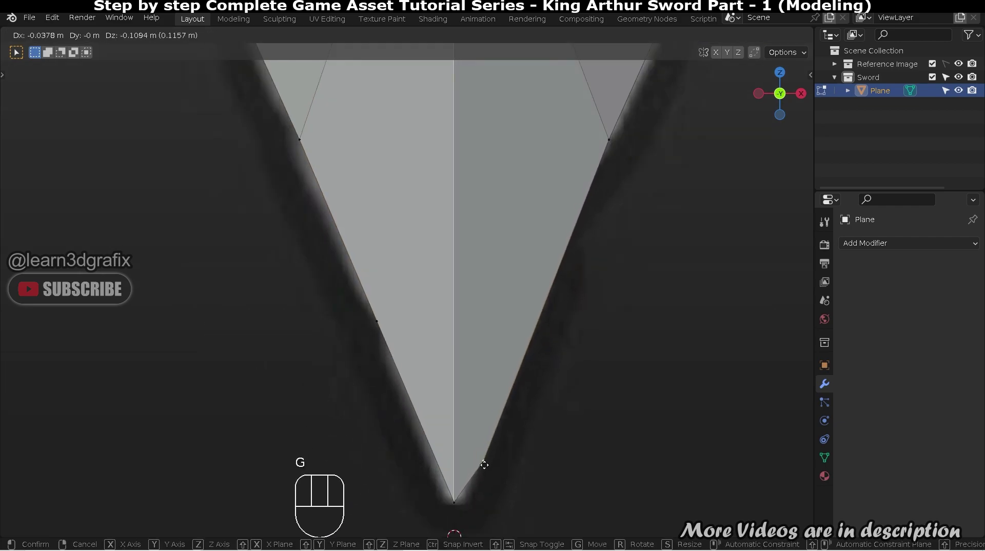
{"action": "left_click", "coordinate": [465, 496]}
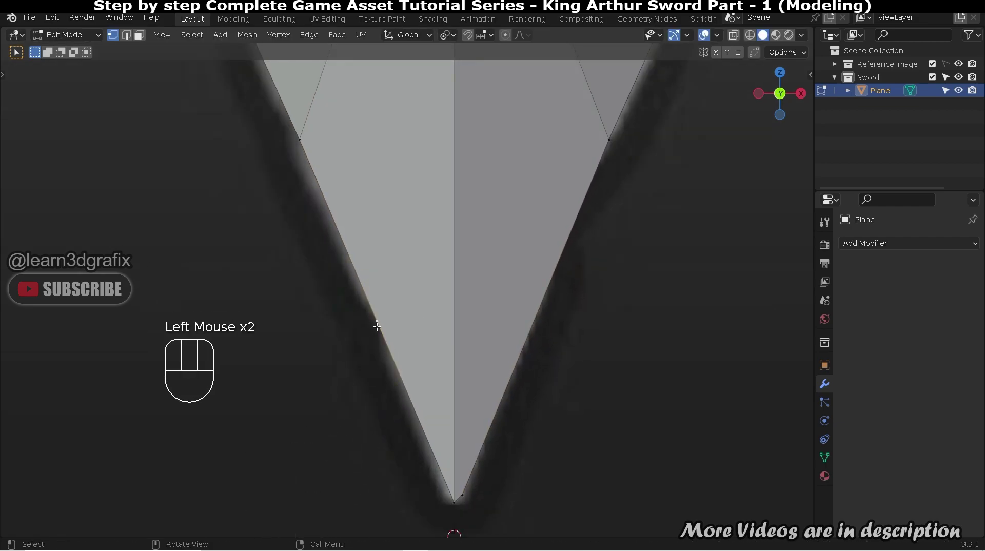
{"action": "key", "text": "g"}
{"action": "left_click", "coordinate": [447, 501]}
{"action": "scroll", "coordinate": [480, 422], "scroll_direction": "down", "scroll_amount": 2}
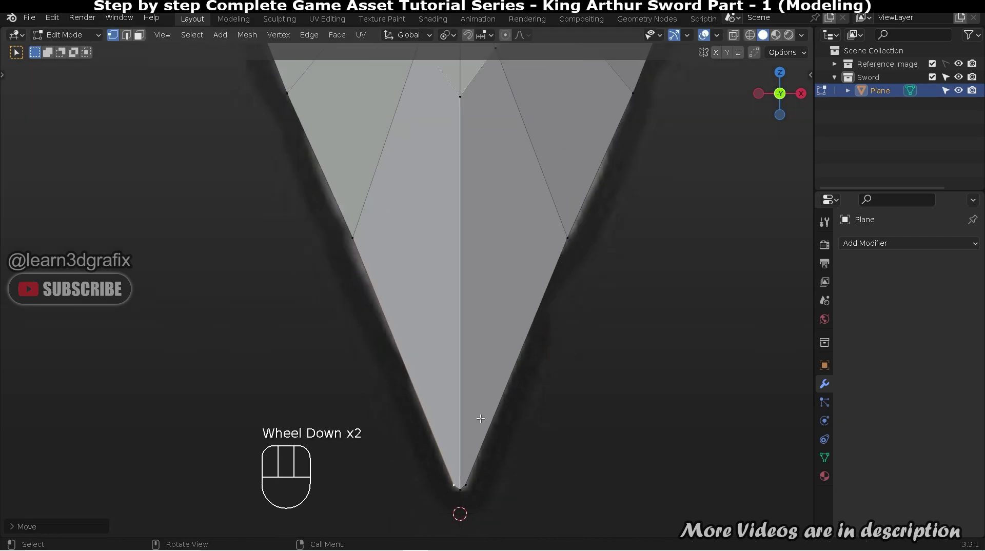
- Knife-cut a short row across the blade just above its blunted tip, passing over the centerline
{"action": "key", "text": "2"}
{"action": "scroll", "coordinate": [493, 321], "scroll_direction": "up", "scroll_amount": 2}
{"action": "key", "text": "k"}
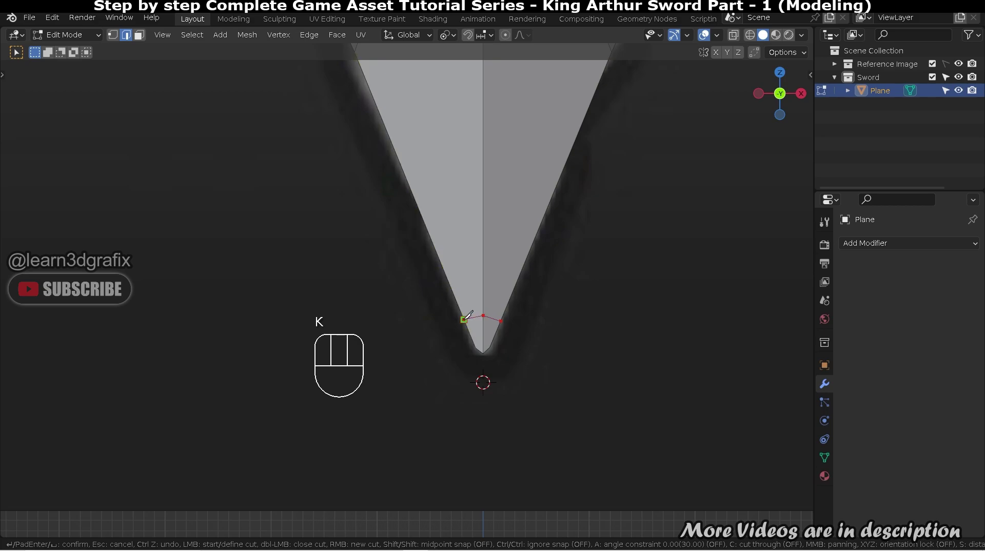
{"action": "key", "text": "Return"}
{"action": "scroll", "coordinate": [490, 311], "scroll_direction": "down", "scroll_amount": 4}
{"action": "middle_click_drag", "start_coordinate": [544, 218], "coordinate": [529, 279]}
{"action": "key", "text": "KP_1"}
{"action": "scroll", "coordinate": [513, 266], "scroll_direction": "up", "scroll_amount": 2}
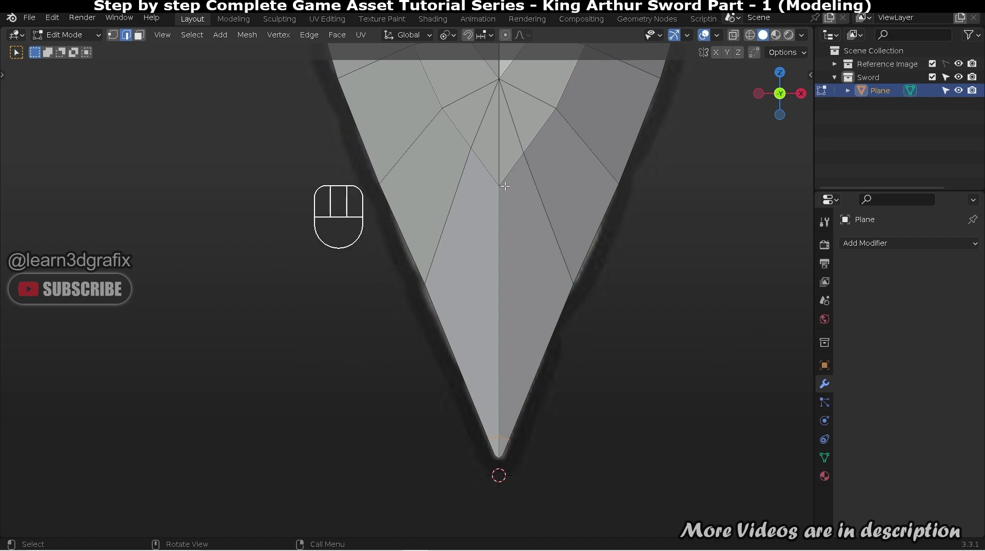
- Knife-cut a second, higher row across the tip section, from one outer edge over the centerline to the other
{"action": "key", "text": "k"}
{"action": "left_click", "coordinate": [540, 348]}
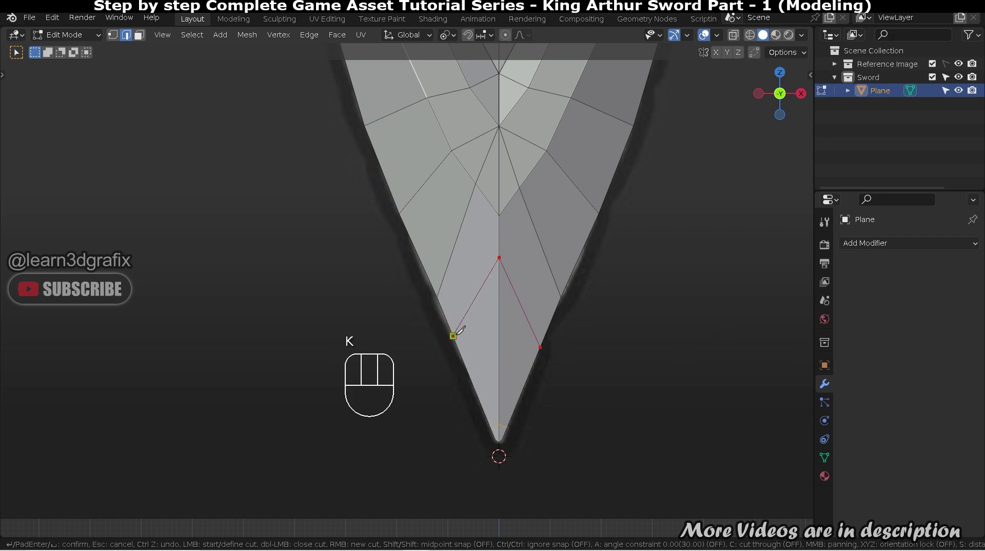
{"action": "left_click", "coordinate": [453, 336]}
{"action": "key", "text": "Return"}
- Merge the mid-edge vertex on each side into the nearby centerline vertex above the new cut, using At Last
{"action": "key", "text": "1"}
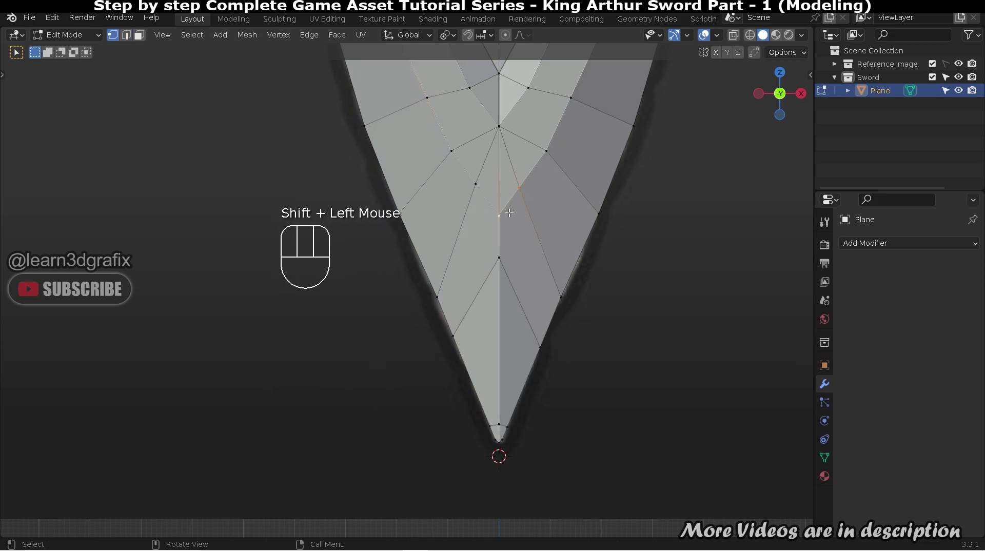
{"action": "key", "text": "m"}
{"action": "left_click", "coordinate": [492, 275]}
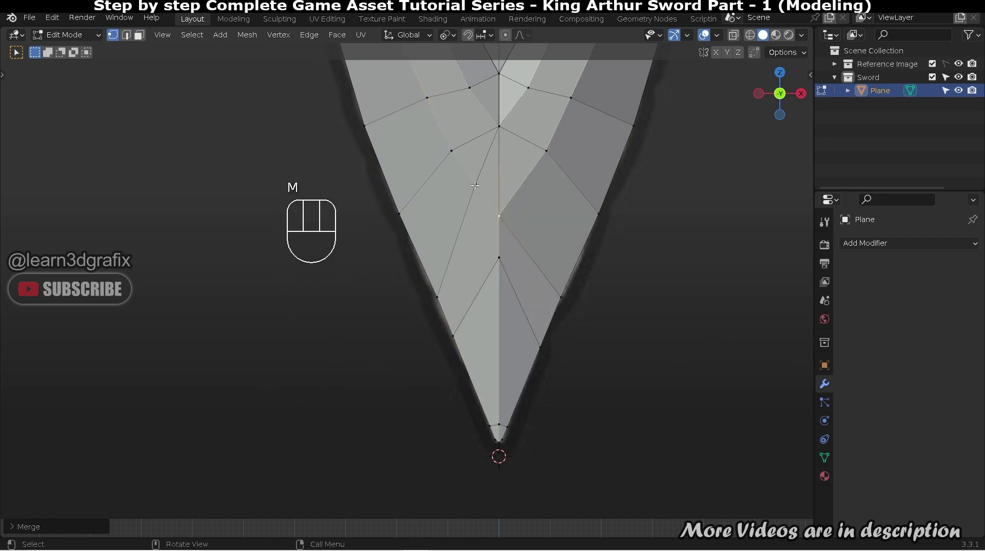
{"action": "key", "text": "m"}
{"action": "left_click", "coordinate": [502, 220]}
{"action": "key", "text": "Tab"}
{"action": "key", "text": "Tab"}
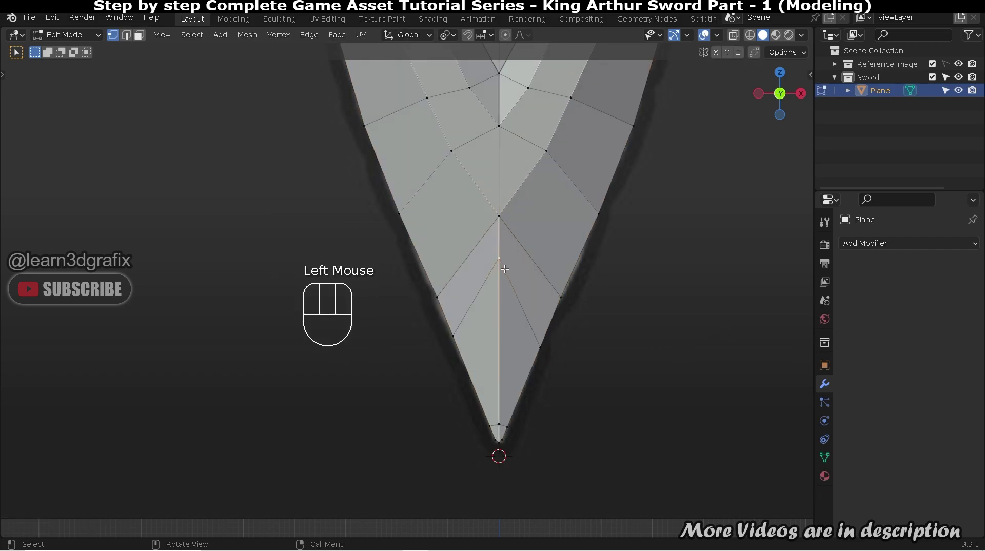
- Slide the centerline vertex of the higher cut down the ridge to straighten the row across the blade
{"action": "key", "text": "g"}
{"action": "key", "text": "g"}
{"action": "left_click", "coordinate": [502, 325]}
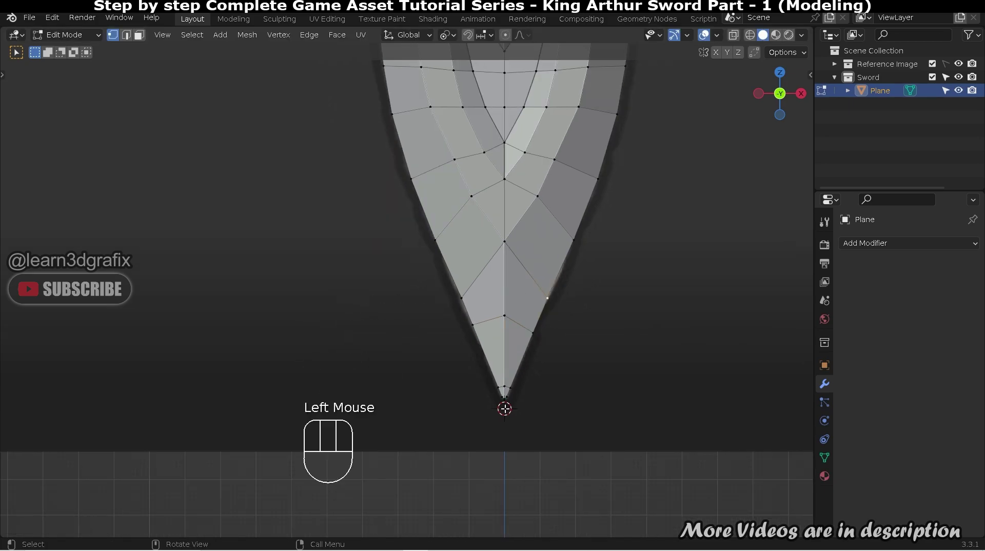
{"action": "scroll", "coordinate": [505, 408], "scroll_direction": "up", "scroll_amount": 2}
{"action": "scroll", "coordinate": [518, 256], "scroll_direction": "down", "scroll_amount": 3}
{"action": "scroll", "coordinate": [527, 191], "scroll_direction": "up", "scroll_amount": 1}
{"action": "middle_click_drag", "start_coordinate": [528, 195], "coordinate": [505, 253], "text": "shift"}
{"action": "scroll", "coordinate": [455, 328], "scroll_direction": "up", "scroll_amount": 4}
{"action": "scroll", "coordinate": [455, 330], "scroll_direction": "down", "scroll_amount": 1}
{"action": "scroll", "coordinate": [455, 330], "scroll_direction": "down", "scroll_amount": 2}
- Add a Mirror modifier to the blade and set its axis to Z only
{"action": "key", "text": "Tab"}
{"action": "left_click", "coordinate": [878, 245]}
{"action": "left_click", "coordinate": [735, 397]}
{"action": "left_click", "coordinate": [904, 284]}
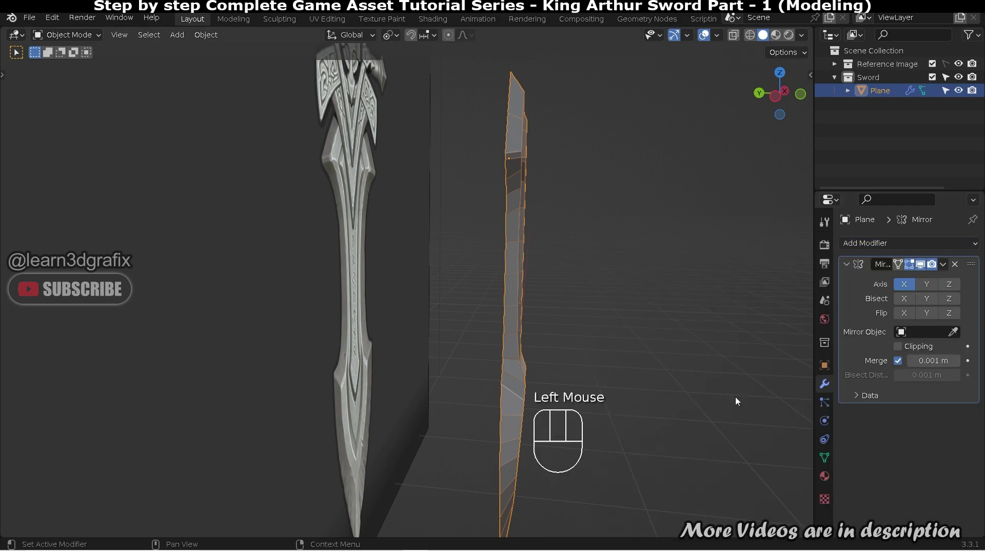
{"action": "left_click", "coordinate": [926, 284]}
{"action": "left_click", "coordinate": [949, 284]}
- Enable Clipping on the Mirror modifier and try moving the blade's open rim loop along Y
{"action": "scroll", "coordinate": [493, 121], "scroll_direction": "up", "scroll_amount": 2}
{"action": "middle_click_drag", "start_coordinate": [492, 121], "coordinate": [545, 208]}
{"action": "scroll", "coordinate": [557, 156], "scroll_direction": "up", "scroll_amount": 1}
{"action": "scroll", "coordinate": [523, 214], "scroll_direction": "up", "scroll_amount": 1}
{"action": "key", "text": "Tab"}
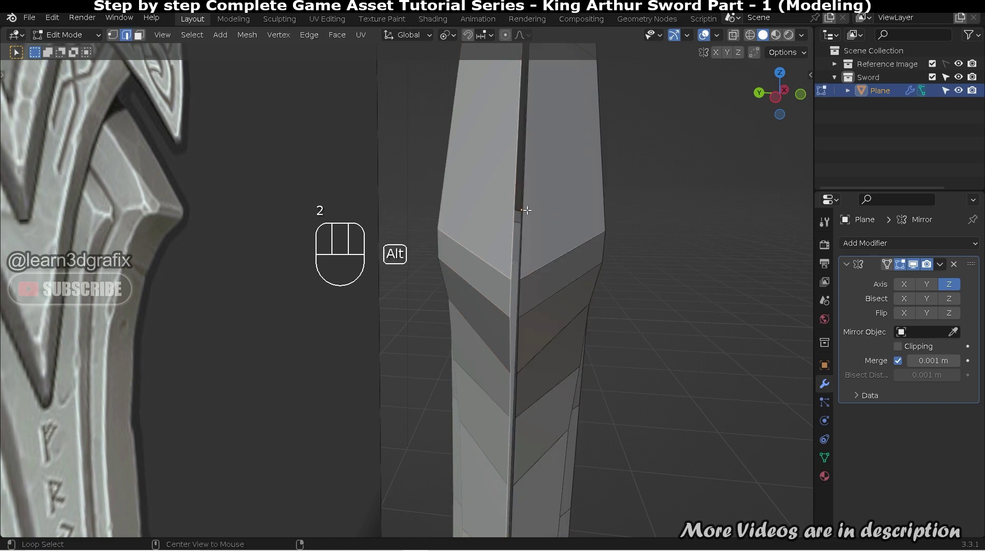
{"action": "key", "text": "g"}
{"action": "key", "text": "y"}
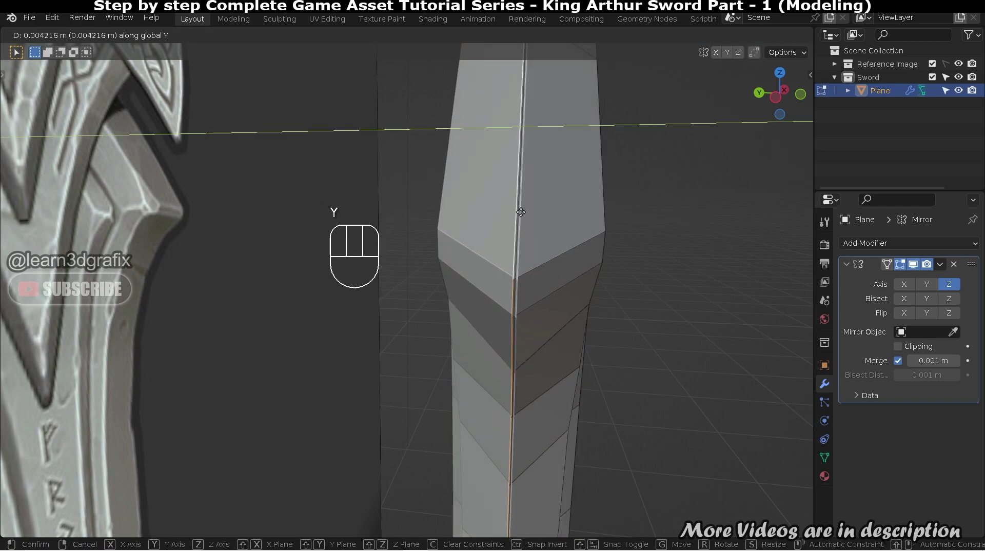
{"action": "right_click", "coordinate": [523, 213]}
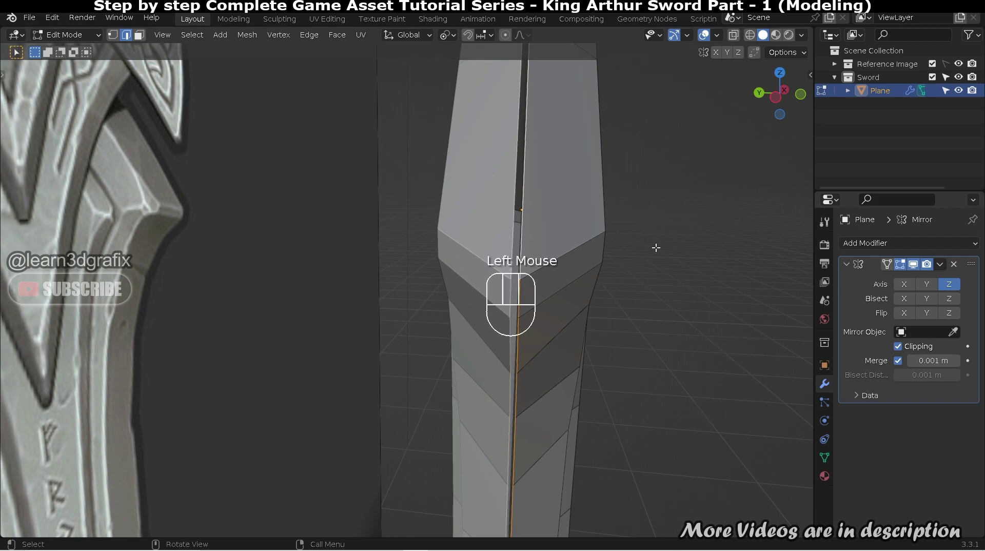
{"action": "key", "text": "g"}
{"action": "key", "text": "y"}
{"action": "right_click", "coordinate": [569, 227]}
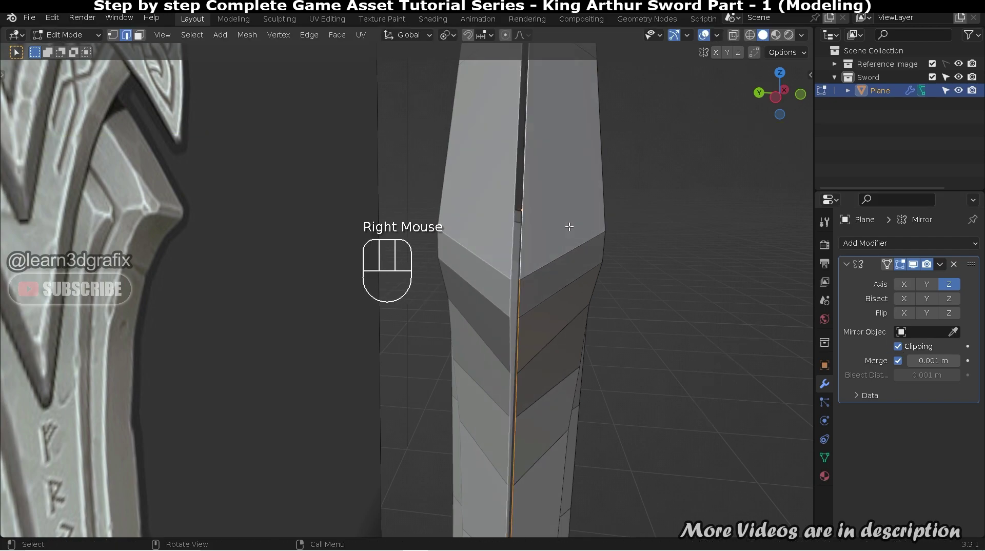
- Extrude the blade's open rim loop along Y to the mirror plane to close the gap between both halves
{"action": "middle_click_drag", "start_coordinate": [577, 252], "coordinate": [566, 248]}
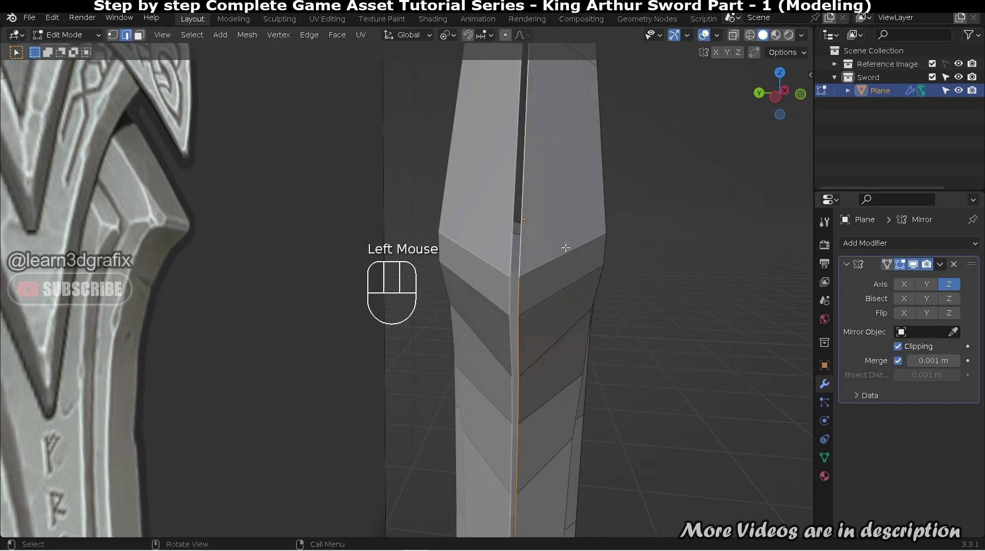
{"action": "key", "text": "e"}
{"action": "key", "text": "y"}
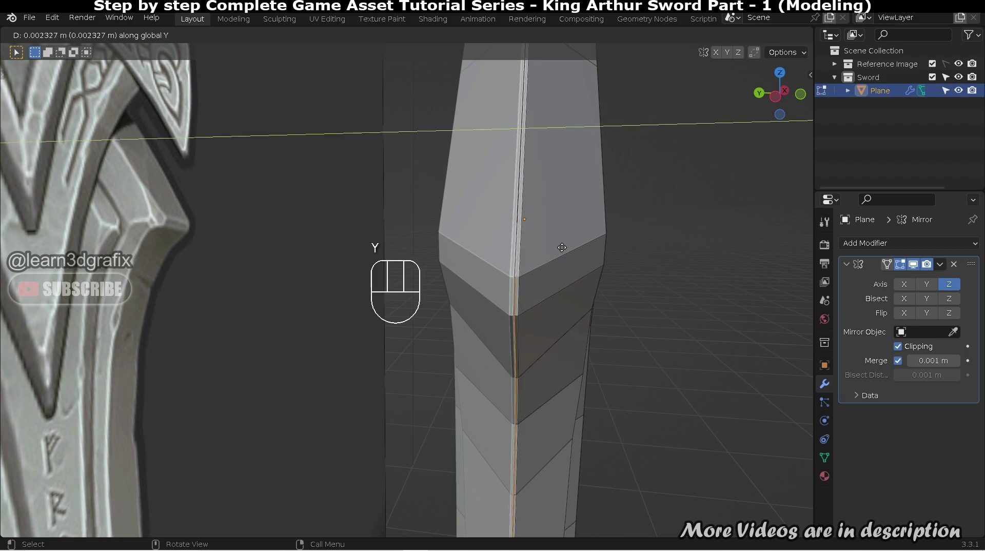
{"action": "left_click", "coordinate": [560, 248]}
{"action": "scroll", "coordinate": [568, 341], "scroll_direction": "down", "scroll_amount": 2}
{"action": "middle_click_drag", "start_coordinate": [567, 341], "coordinate": [529, 269]}
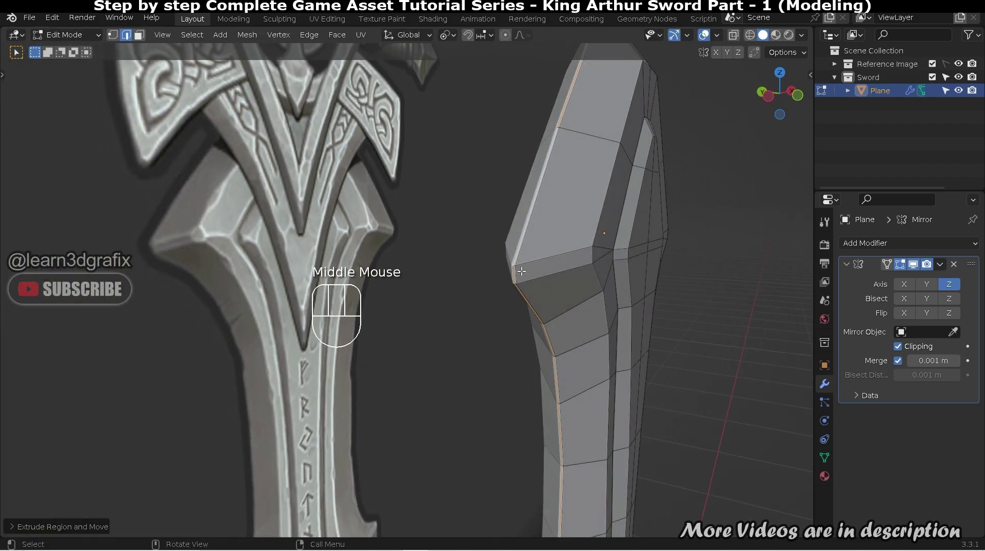
- Apply the Mirror modifier and dissolve the middle edge loop running along the blade's rim
{"action": "scroll", "coordinate": [527, 270], "scroll_direction": "up", "scroll_amount": 2}
{"action": "scroll", "coordinate": [527, 270], "scroll_direction": "up", "scroll_amount": 3}
{"action": "left_click", "coordinate": [464, 293], "text": "alt"}
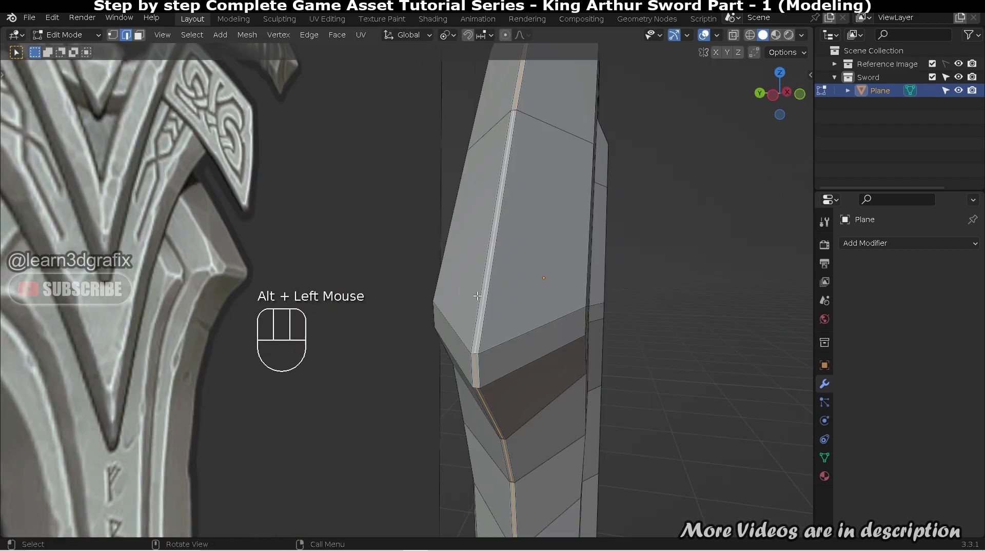
{"action": "scroll", "coordinate": [465, 292], "scroll_direction": "down", "scroll_amount": 1}
{"action": "key", "text": "ctrl+x"}
- Bevel the two edge loops bordering the narrow strip along the blade's rim
{"action": "middle_click_drag", "start_coordinate": [327, 291], "coordinate": [349, 288]}
{"action": "scroll", "coordinate": [319, 300], "scroll_direction": "up", "scroll_amount": 2}
{"action": "left_click", "coordinate": [348, 288], "text": "alt"}
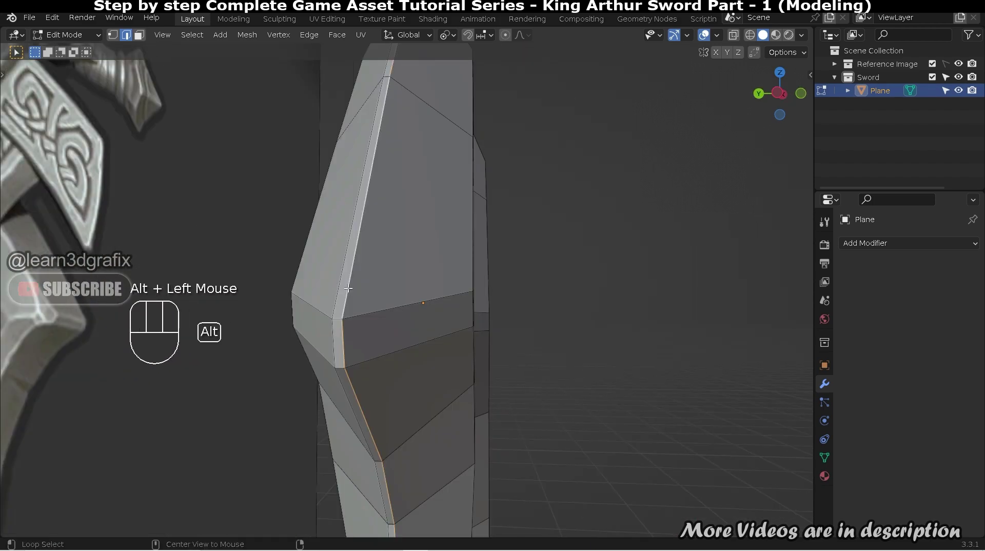
{"action": "left_click", "coordinate": [356, 303], "text": "alt+shift"}
{"action": "key", "text": "ctrl+b"}
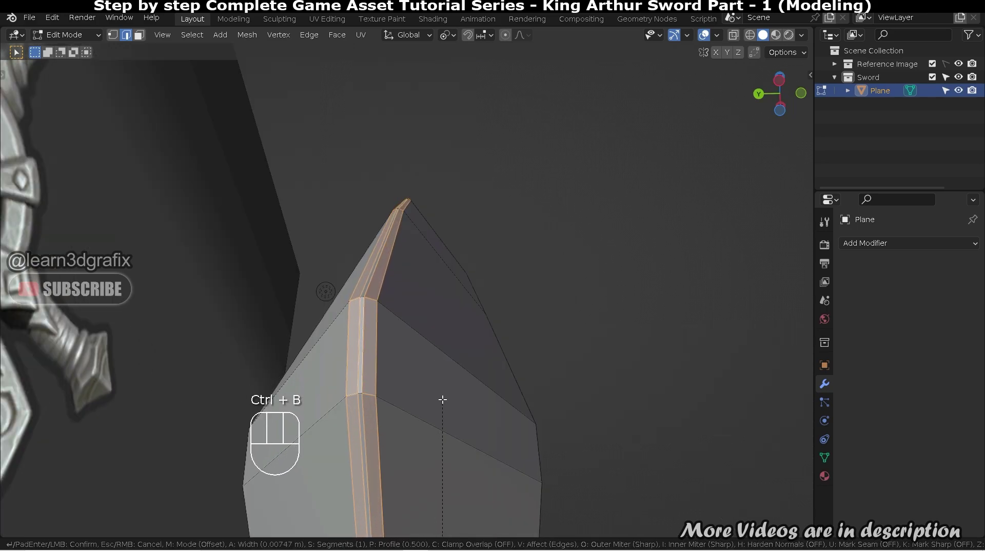
{"action": "left_click", "coordinate": [534, 268]}
{"action": "key", "text": "Tab"}
{"action": "middle_click_drag", "start_coordinate": [523, 268], "coordinate": [424, 286]}
{"action": "scroll", "coordinate": [408, 370], "scroll_direction": "down", "scroll_amount": 2}
{"action": "middle_click_drag", "start_coordinate": [409, 371], "coordinate": [407, 154], "text": "shift"}
{"action": "scroll", "coordinate": [407, 154], "scroll_direction": "up", "scroll_amount": 11}
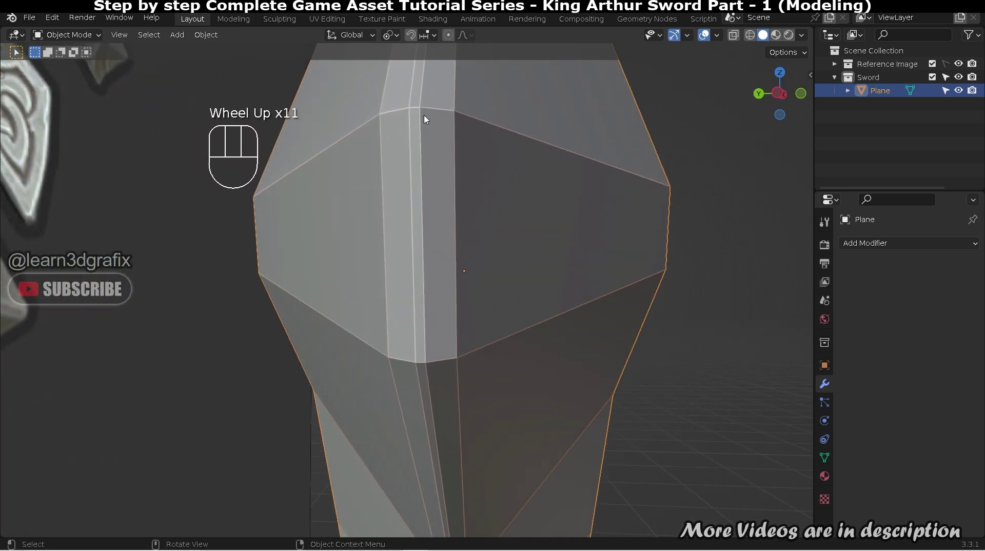
- Add a centered loop cut along the rim's thin middle strip and dissolve the two edge loops beside it
{"action": "middle_click_drag", "start_coordinate": [419, 115], "coordinate": [419, 132]}
{"action": "key", "text": "Tab"}
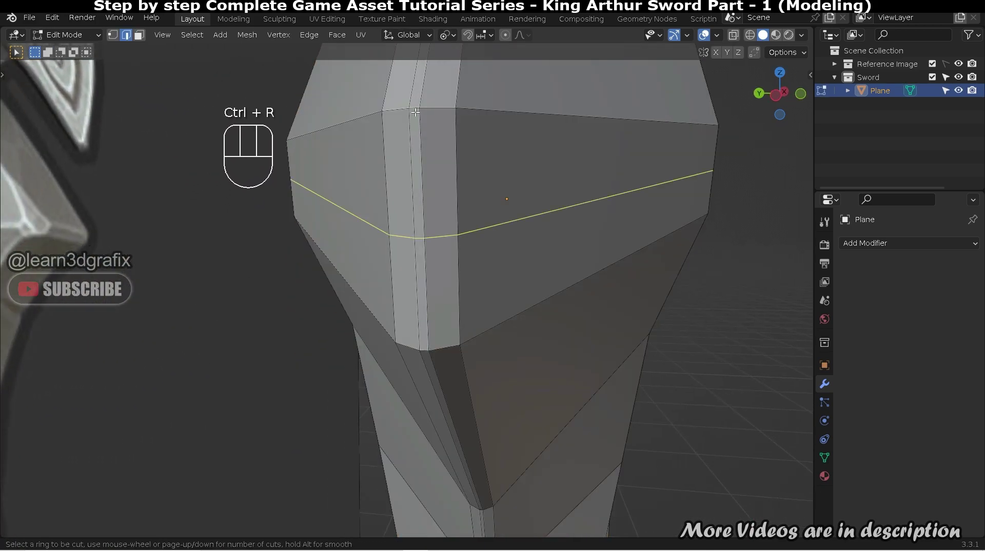
{"action": "left_click", "coordinate": [411, 108]}
{"action": "right_click", "coordinate": [411, 108]}
{"action": "scroll", "coordinate": [411, 107], "scroll_direction": "up", "scroll_amount": 3}
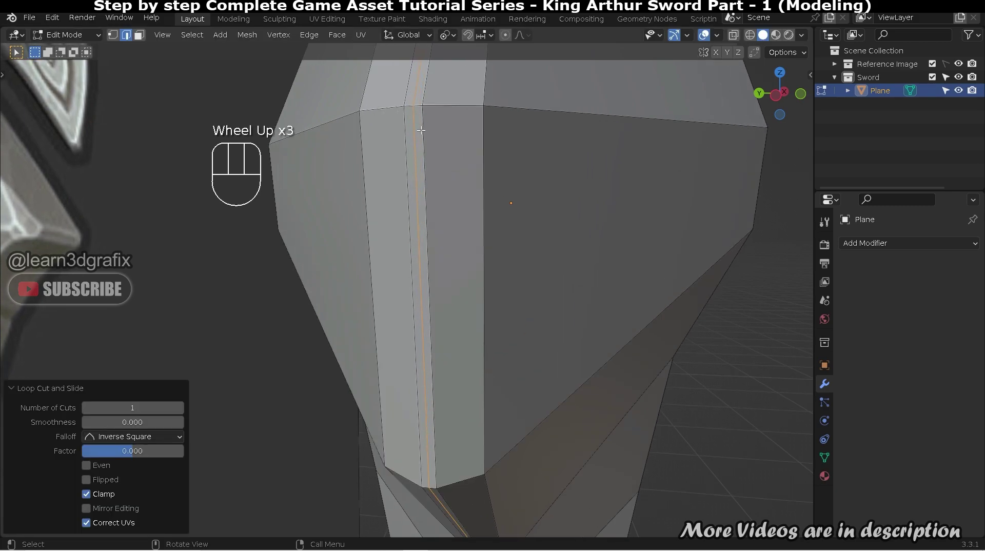
{"action": "left_click", "coordinate": [412, 131], "text": "alt"}
{"action": "key", "text": "ctrl+x"}
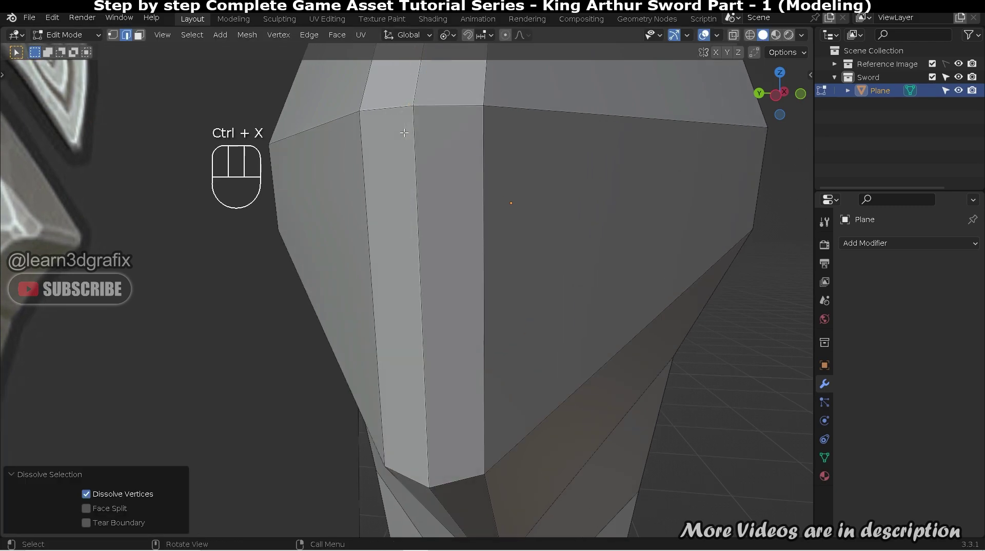
{"action": "scroll", "coordinate": [395, 141], "scroll_direction": "down", "scroll_amount": 4}
{"action": "middle_click_drag", "start_coordinate": [396, 142], "coordinate": [431, 221]}
{"action": "scroll", "coordinate": [469, 254], "scroll_direction": "down", "scroll_amount": 2}
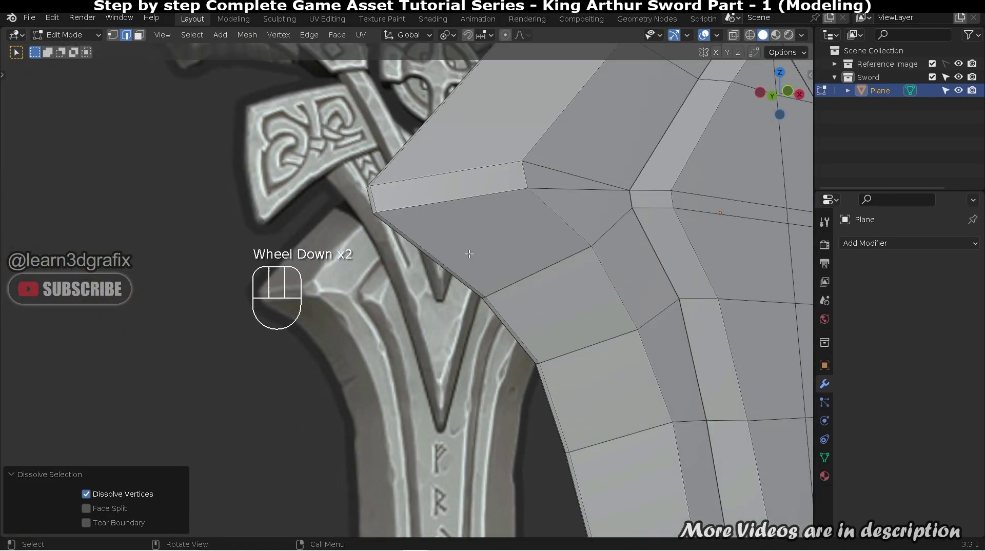
{"action": "middle_click_drag", "start_coordinate": [469, 254], "coordinate": [431, 169]}
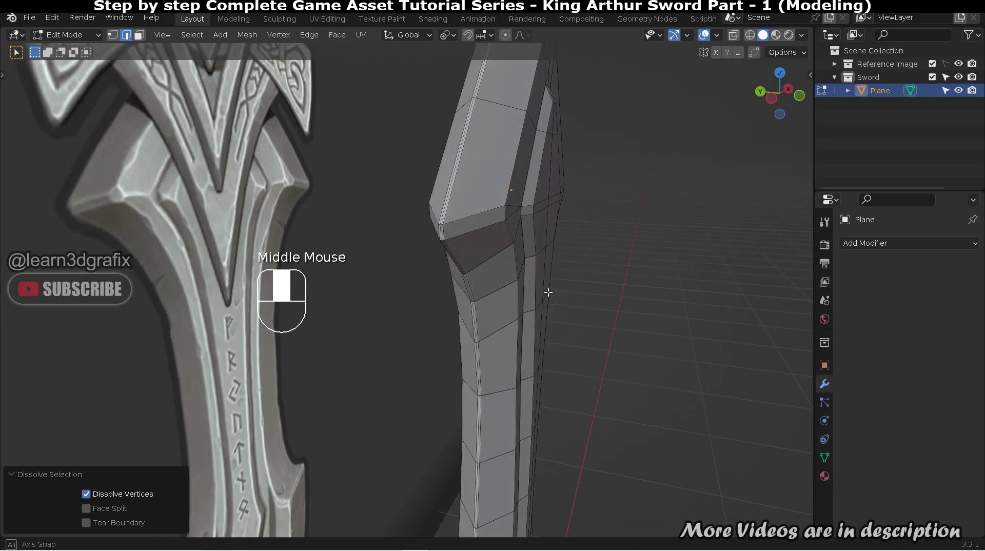
- Fill the open gaps at the end of the blade's tip with faces
{"action": "scroll", "coordinate": [417, 158], "scroll_direction": "up", "scroll_amount": 1}
{"action": "key", "text": "Tab"}
{"action": "key", "text": "Tab"}
{"action": "scroll", "coordinate": [486, 188], "scroll_direction": "down", "scroll_amount": 3}
{"action": "middle_click_drag", "start_coordinate": [485, 188], "coordinate": [530, 356]}
{"action": "scroll", "coordinate": [530, 357], "scroll_direction": "up", "scroll_amount": 1}
{"action": "scroll", "coordinate": [530, 357], "scroll_direction": "up", "scroll_amount": 1}
{"action": "mouse_move", "coordinate": [497, 387]}
{"action": "middle_mouse_down"}
{"action": "mouse_move", "coordinate": [525, 371]}
{"action": "mouse_move", "coordinate": [461, 339]}
{"action": "mouse_move", "coordinate": [385, 346]}
{"action": "mouse_move", "coordinate": [390, 390]}
{"action": "mouse_move", "coordinate": [410, 411]}
{"action": "mouse_move", "coordinate": [408, 387]}
{"action": "mouse_move", "coordinate": [478, 390]}
{"action": "middle_mouse_up"}
{"action": "scroll", "coordinate": [493, 409], "scroll_direction": "down", "scroll_amount": 2, "text": "shift"}
{"action": "scroll", "coordinate": [490, 354], "scroll_direction": "up", "scroll_amount": 3}
{"action": "scroll", "coordinate": [491, 354], "scroll_direction": "up", "scroll_amount": 5}
{"action": "scroll", "coordinate": [415, 355], "scroll_direction": "up", "scroll_amount": 2}
{"action": "key", "text": "f"}
{"action": "middle_click_drag", "start_coordinate": [564, 390], "coordinate": [238, 359]}
{"action": "scroll", "coordinate": [333, 340], "scroll_direction": "down", "scroll_amount": 2}
{"action": "scroll", "coordinate": [315, 336], "scroll_direction": "up", "scroll_amount": 10}
{"action": "scroll", "coordinate": [272, 383], "scroll_direction": "down", "scroll_amount": 4}
{"action": "scroll", "coordinate": [238, 359], "scroll_direction": "up", "scroll_amount": 5}
{"action": "scroll", "coordinate": [238, 359], "scroll_direction": "down", "scroll_amount": 2}
{"action": "scroll", "coordinate": [372, 339], "scroll_direction": "up", "scroll_amount": 2}
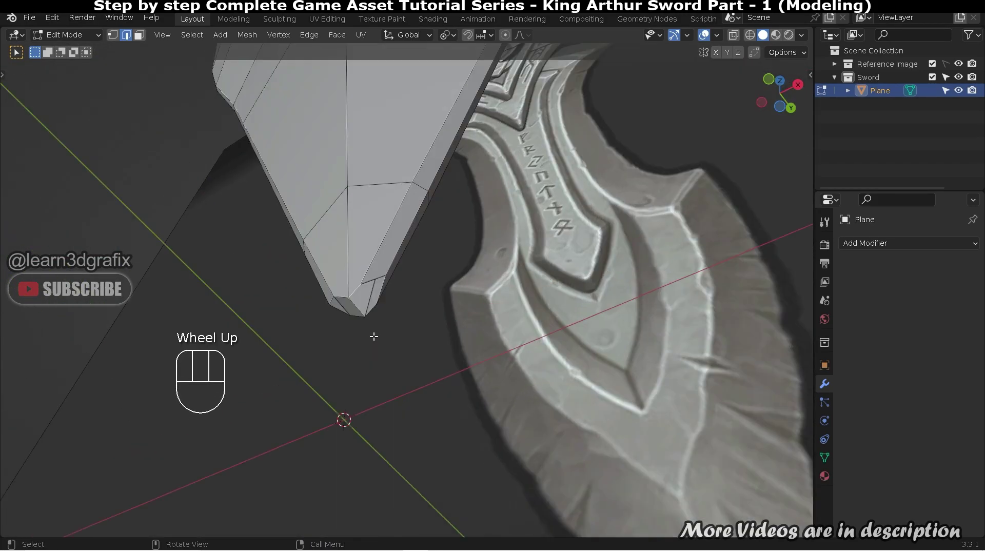
{"action": "scroll", "coordinate": [369, 324], "scroll_direction": "down", "scroll_amount": 1}
{"action": "middle_click_drag", "start_coordinate": [362, 279], "coordinate": [346, 245], "text": "ctrl"}
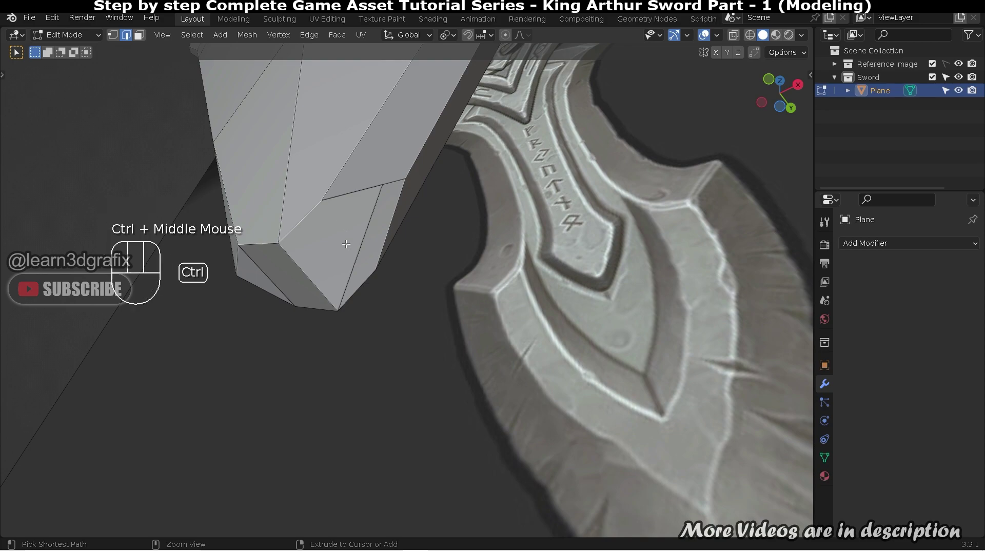
- Add a centered loop cut through the tip's end faces and merge the stray vertices into their neighbours using At Last
{"action": "key", "text": "ctrl+r"}
{"action": "right_click", "coordinate": [308, 273]}
{"action": "key", "text": "1"}
{"action": "key", "text": "m"}
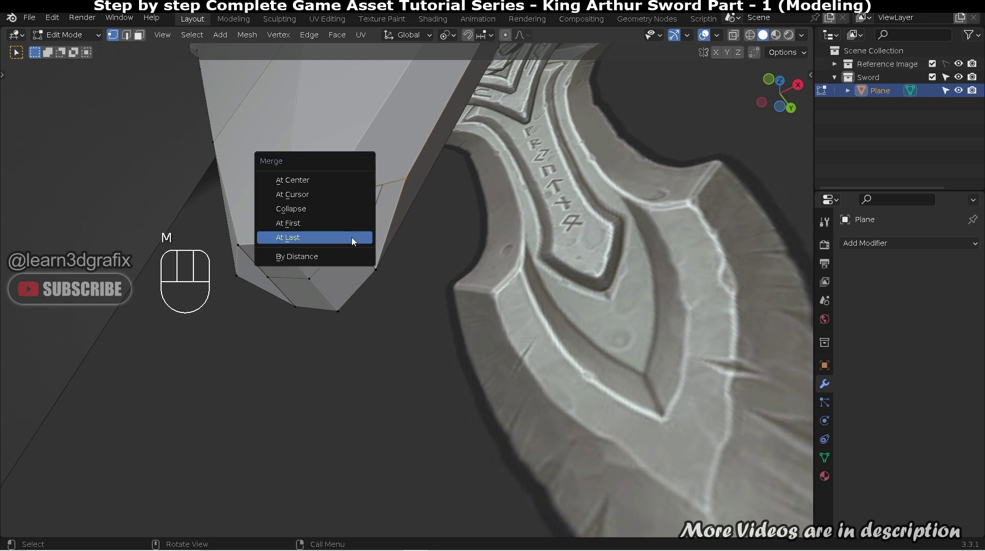
{"action": "left_click", "coordinate": [350, 239]}
{"action": "left_click", "coordinate": [262, 276]}
{"action": "key", "text": "m"}
{"action": "left_click", "coordinate": [271, 277]}
- Examine the closed tip and the whole blade from several angles beside the reference image
{"action": "middle_click_drag", "start_coordinate": [288, 277], "coordinate": [333, 305]}
{"action": "scroll", "coordinate": [332, 305], "scroll_direction": "down", "scroll_amount": 2}
{"action": "scroll", "coordinate": [335, 266], "scroll_direction": "down", "scroll_amount": 3}
{"action": "middle_click_drag", "start_coordinate": [336, 266], "coordinate": [381, 283]}
{"action": "key", "text": "Tab"}
{"action": "scroll", "coordinate": [380, 283], "scroll_direction": "up", "scroll_amount": 3}
{"action": "mouse_move", "coordinate": [374, 159]}
{"action": "middle_mouse_down"}
{"action": "mouse_move", "coordinate": [488, 172]}
{"action": "mouse_move", "coordinate": [368, 177]}
{"action": "mouse_move", "coordinate": [374, 158]}
{"action": "mouse_move", "coordinate": [387, 161]}
{"action": "middle_mouse_up"}
{"action": "scroll", "coordinate": [522, 190], "scroll_direction": "down", "scroll_amount": 2}
{"action": "key", "text": "Tab"}
{"action": "middle_click_drag", "start_coordinate": [391, 203], "coordinate": [512, 262]}
{"action": "key", "text": "Tab"}
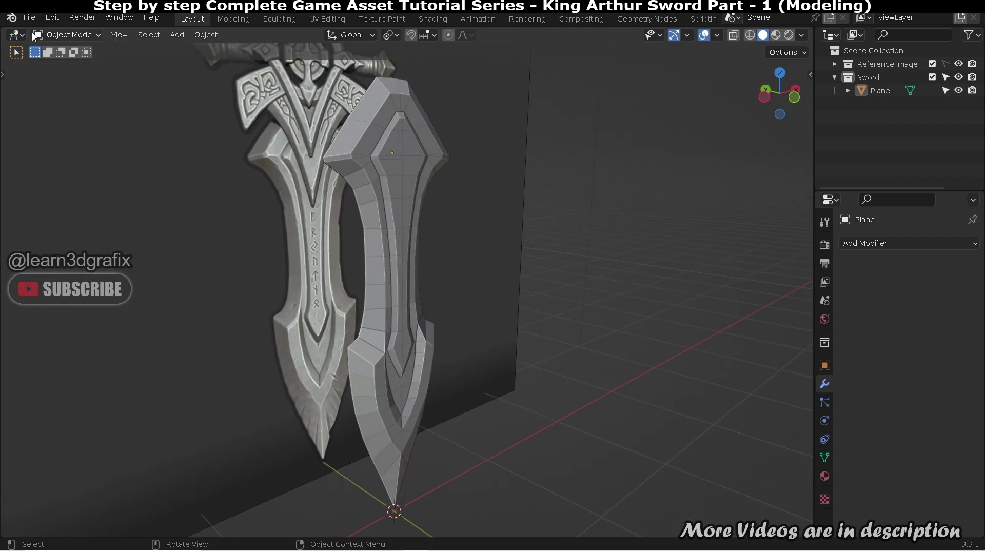